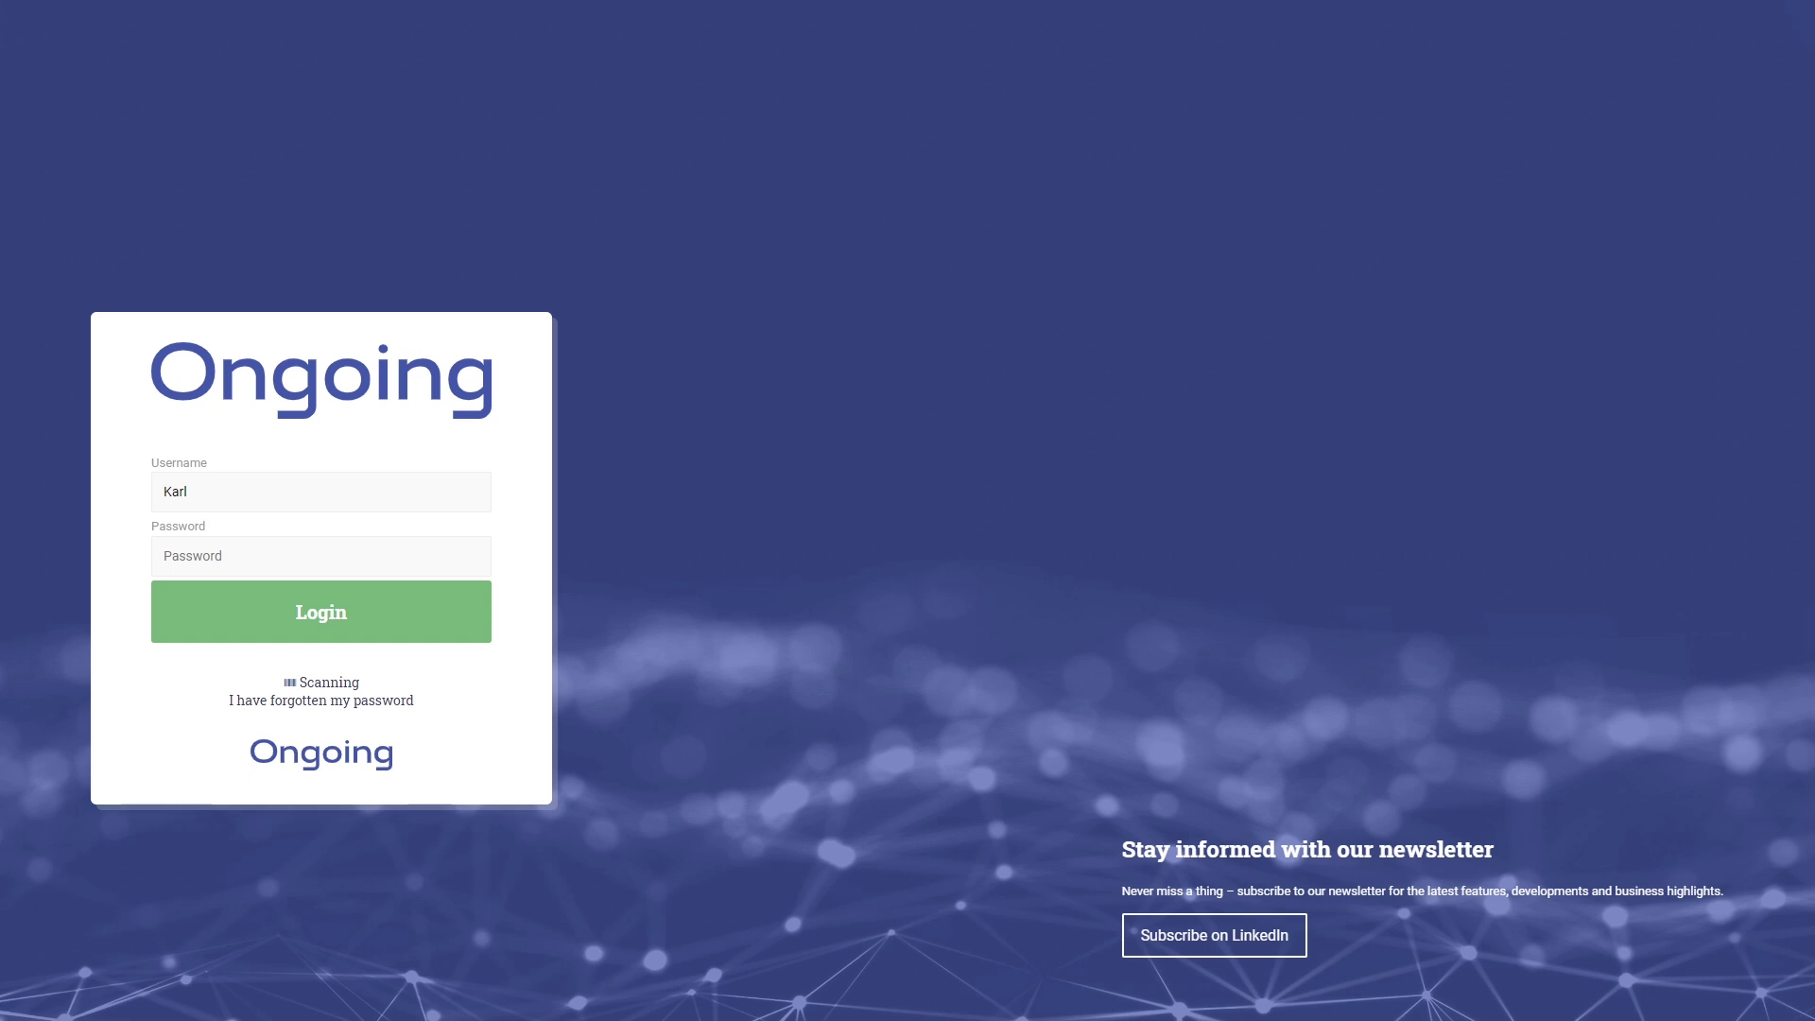
Log in and open the Number series list under Administration
{"action": "left_click", "coordinate": [327, 614]}
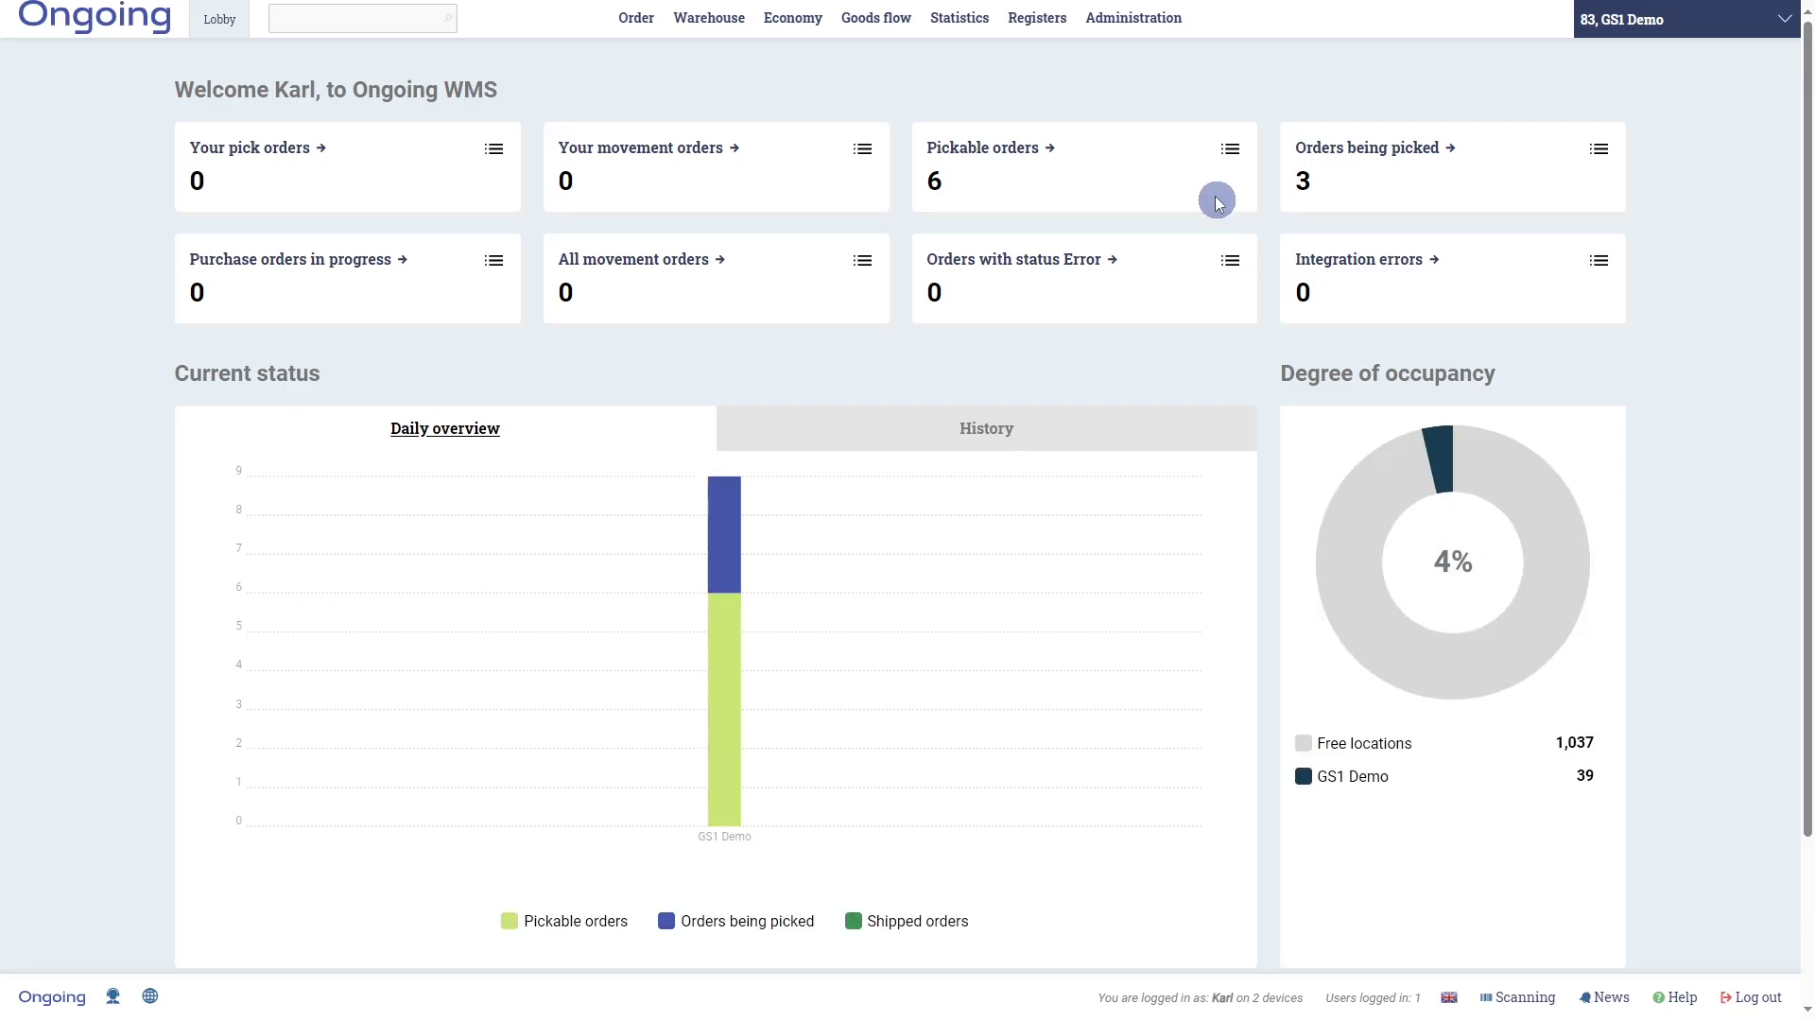
{"action": "mouse_move", "coordinate": [1142, 21]}
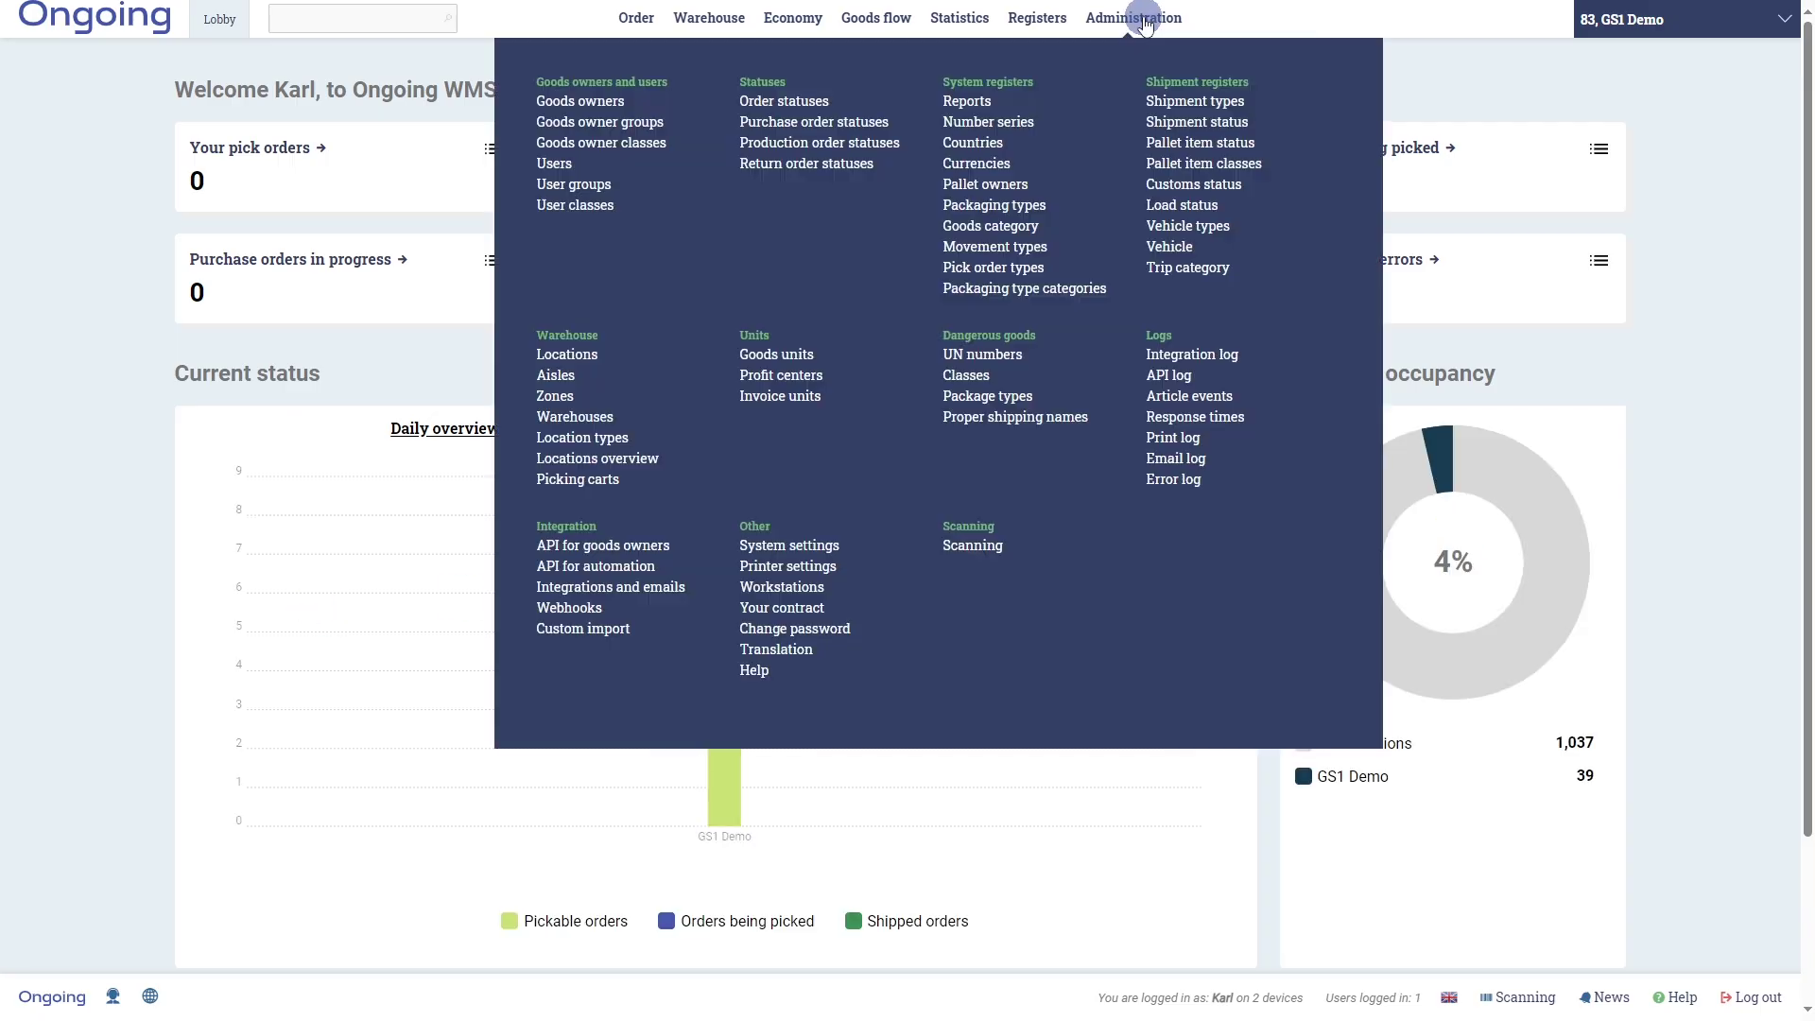
{"action": "left_click", "coordinate": [1021, 124]}
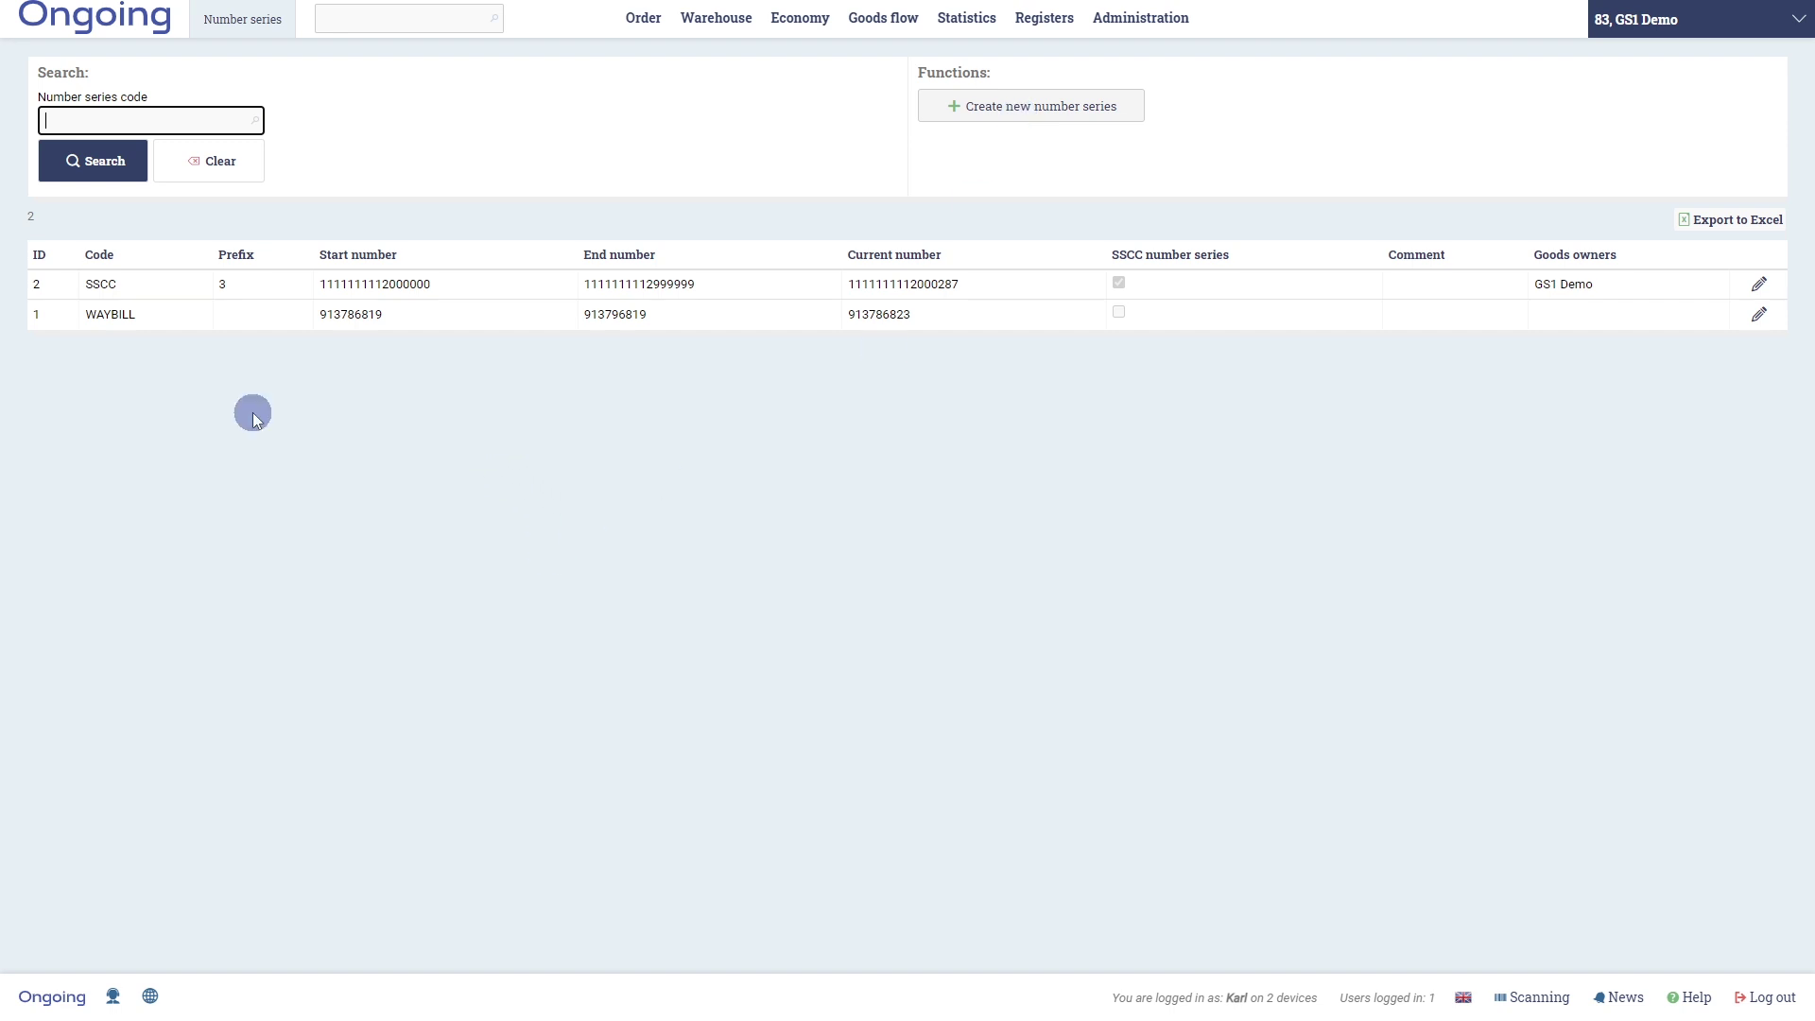
{"action": "left_click_drag", "start_coordinate": [84, 317], "coordinate": [144, 319]}
{"action": "left_click", "coordinate": [117, 288]}
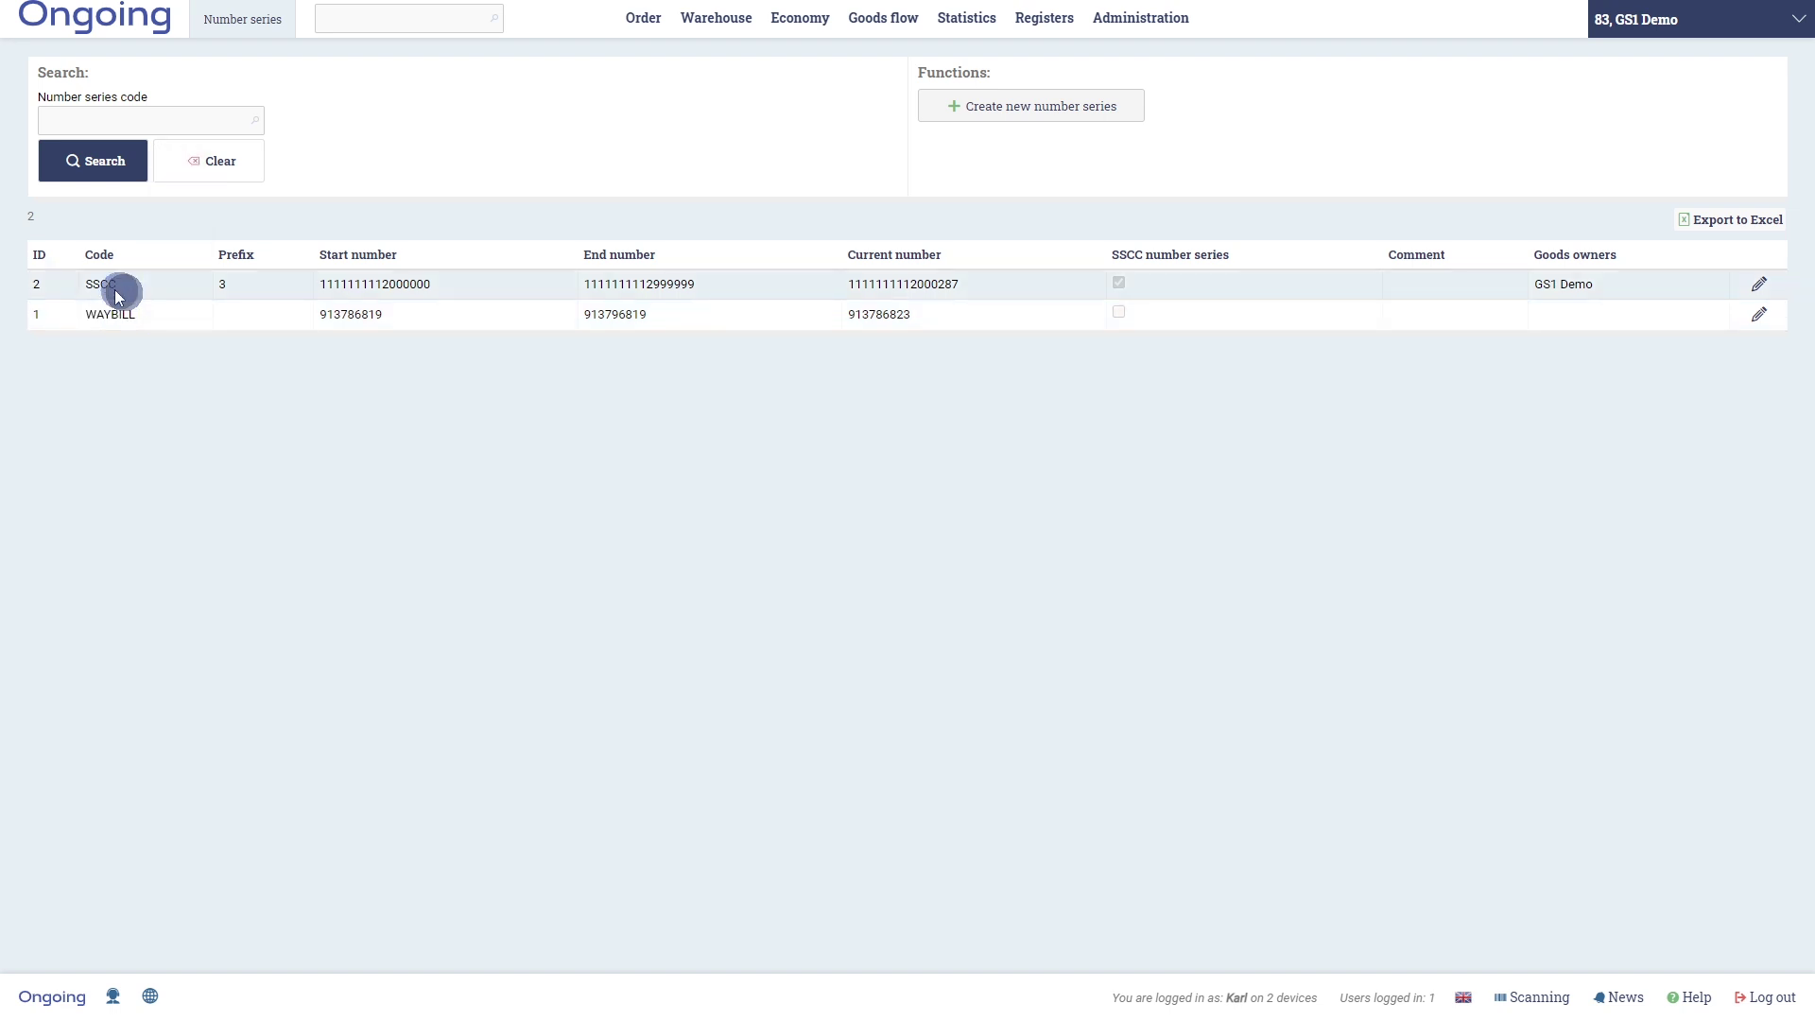
{"action": "left_click_drag", "start_coordinate": [85, 288], "coordinate": [125, 288]}
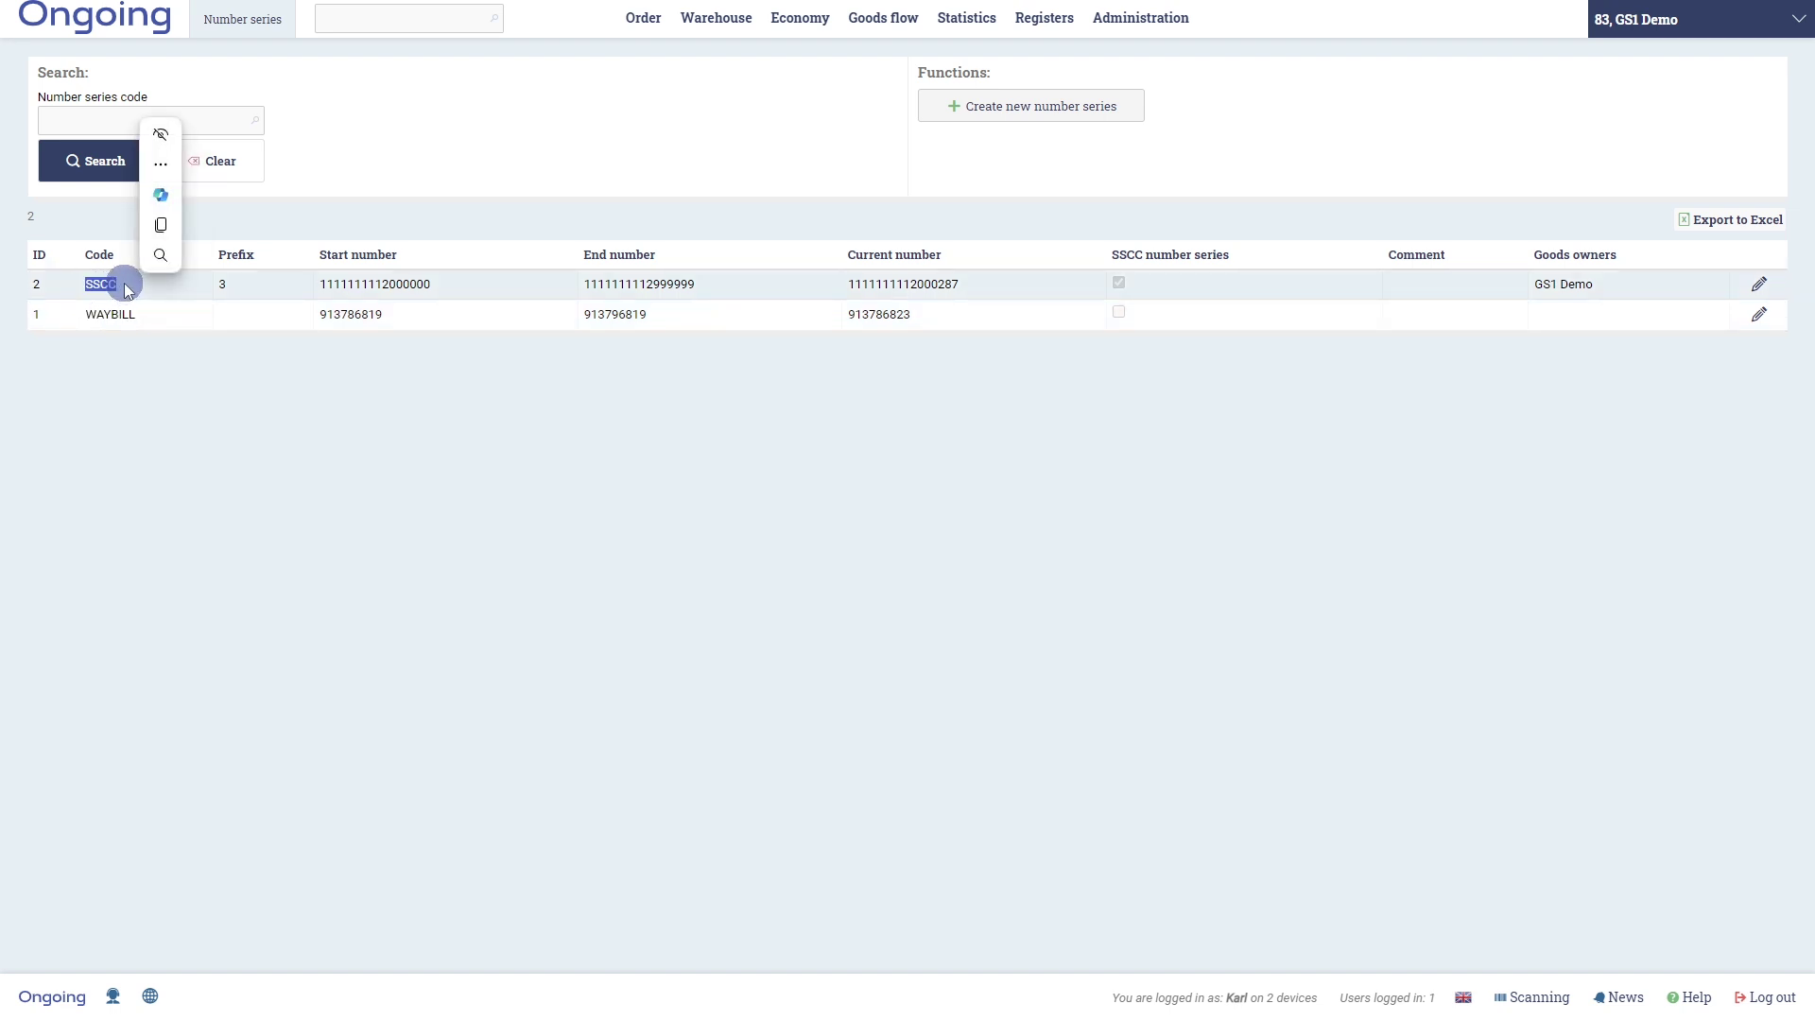
{"action": "left_click", "coordinate": [369, 285]}
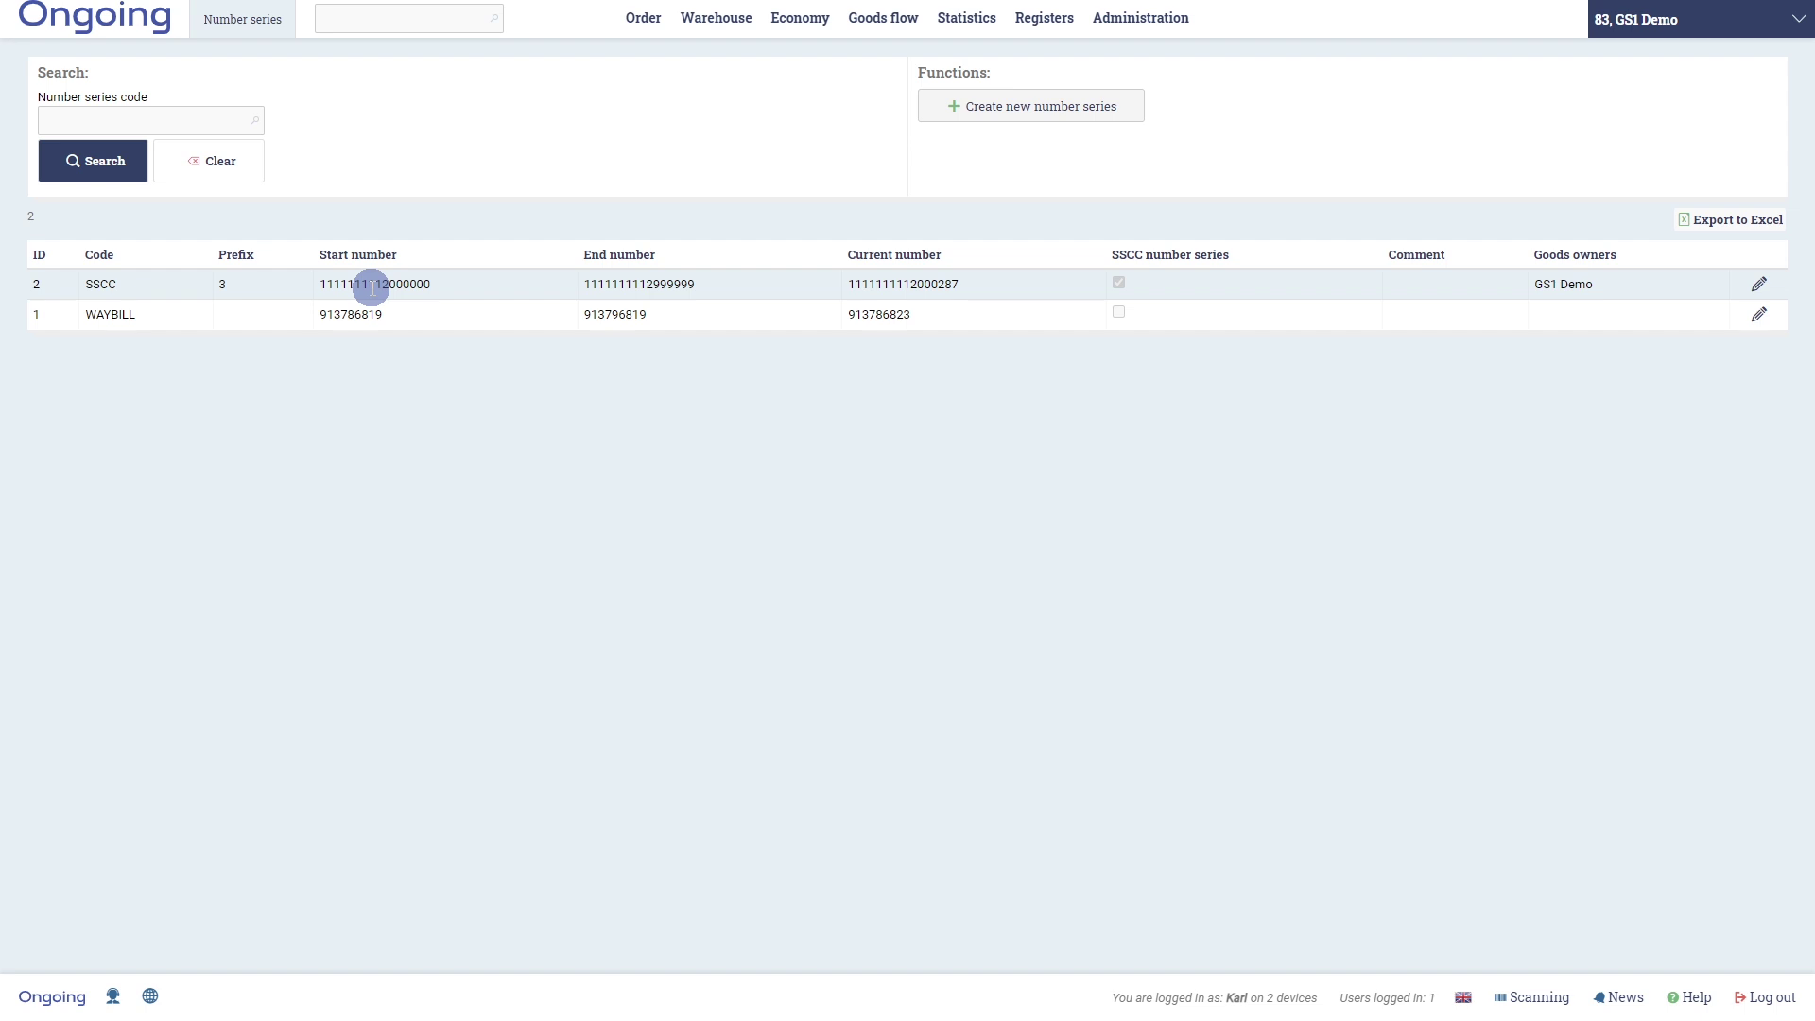
{"action": "double_click", "coordinate": [371, 288]}
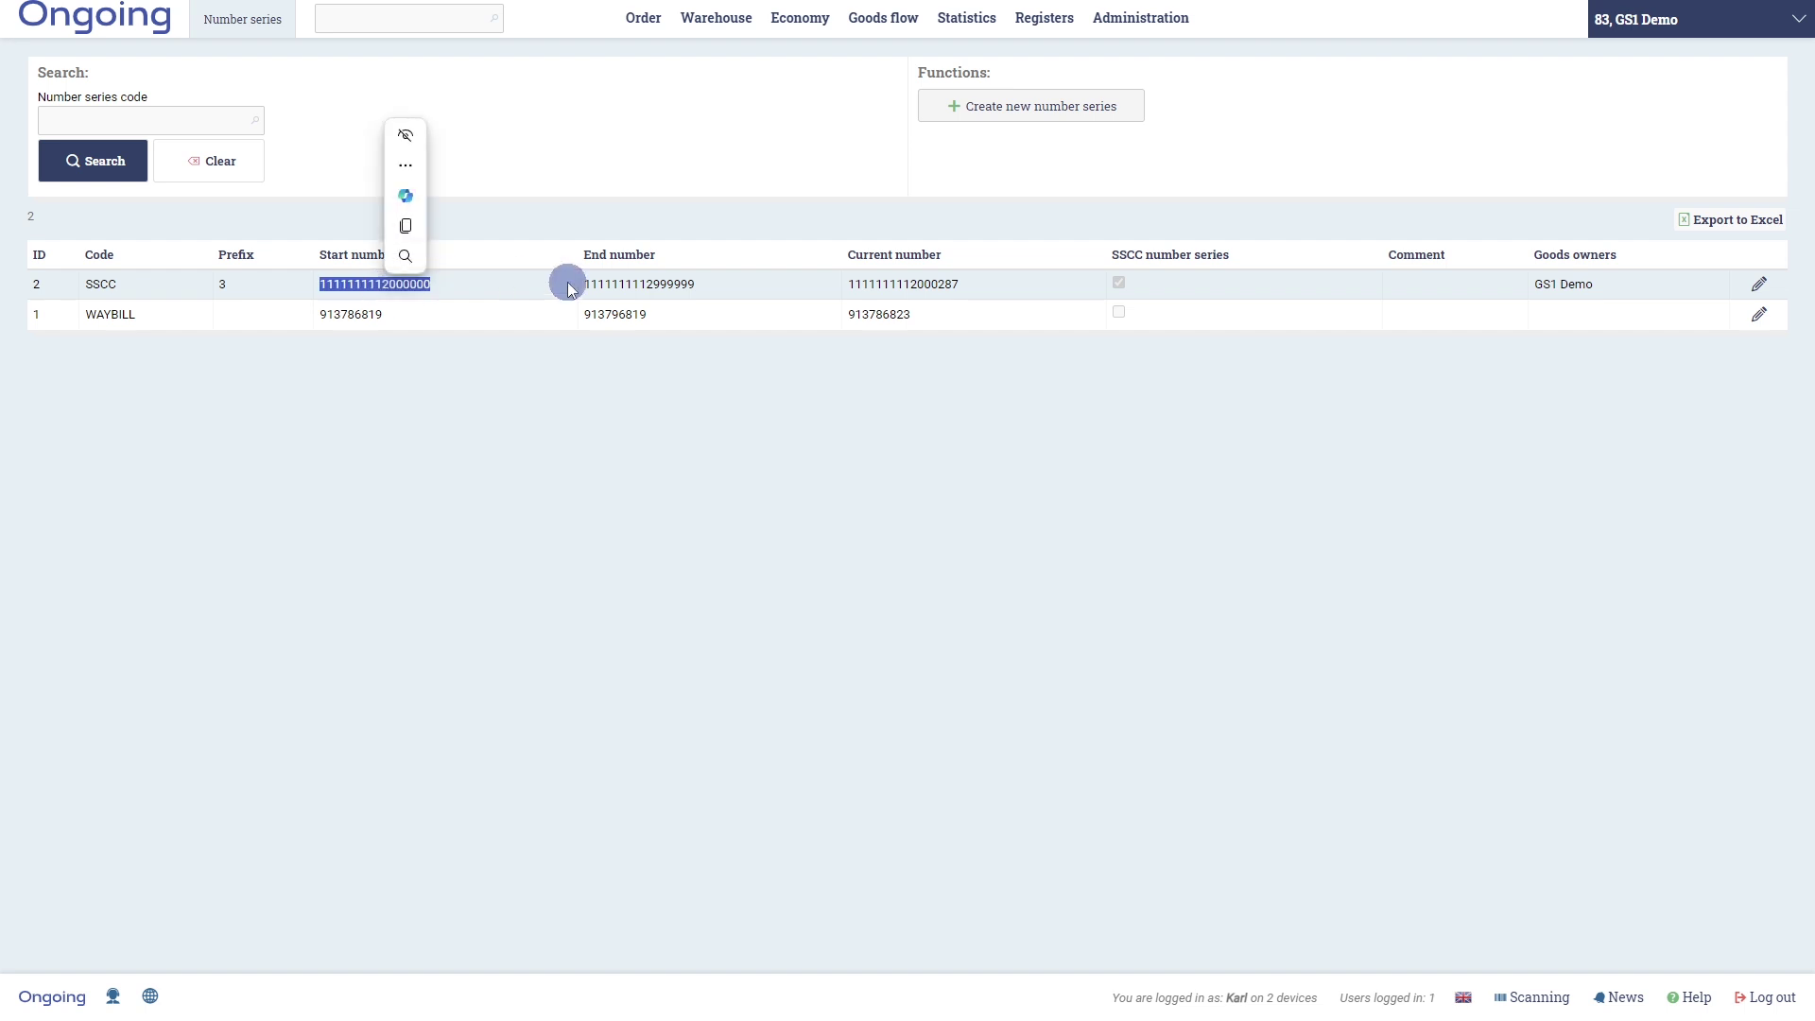
{"action": "left_click", "coordinate": [623, 286]}
{"action": "double_click", "coordinate": [623, 287]}
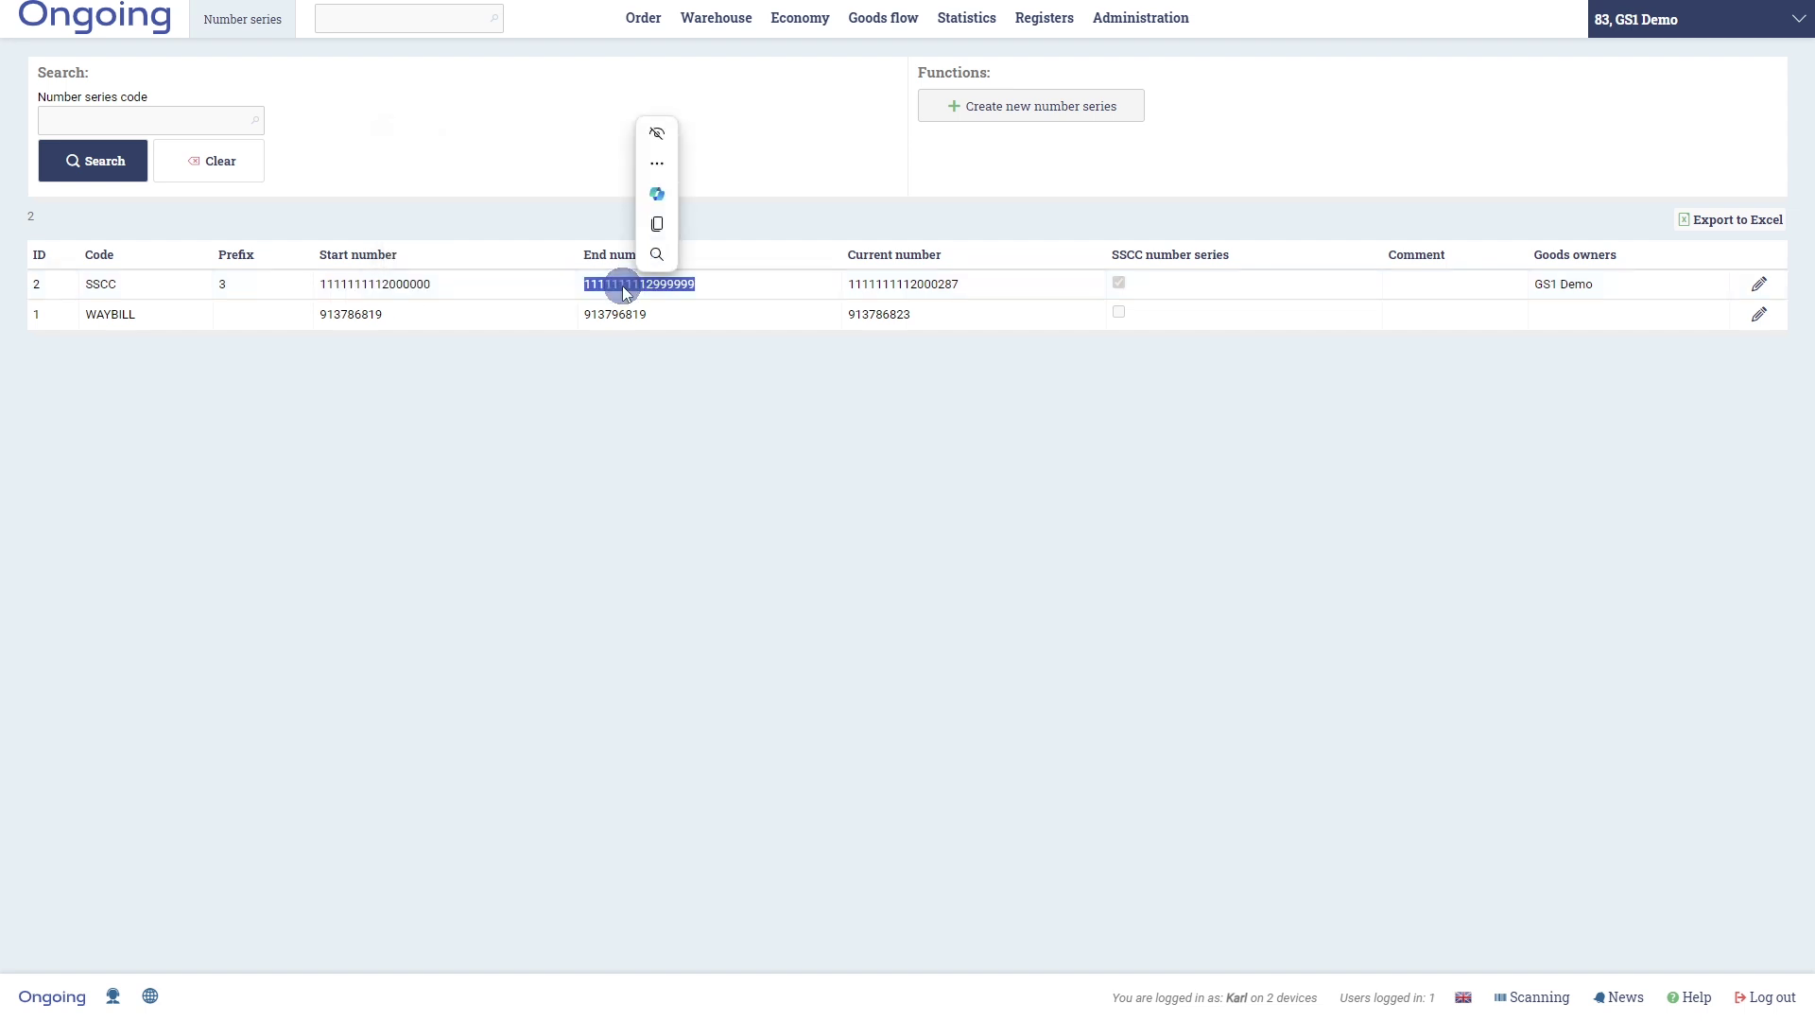
{"action": "left_click", "coordinate": [877, 288]}
{"action": "double_click", "coordinate": [877, 289]}
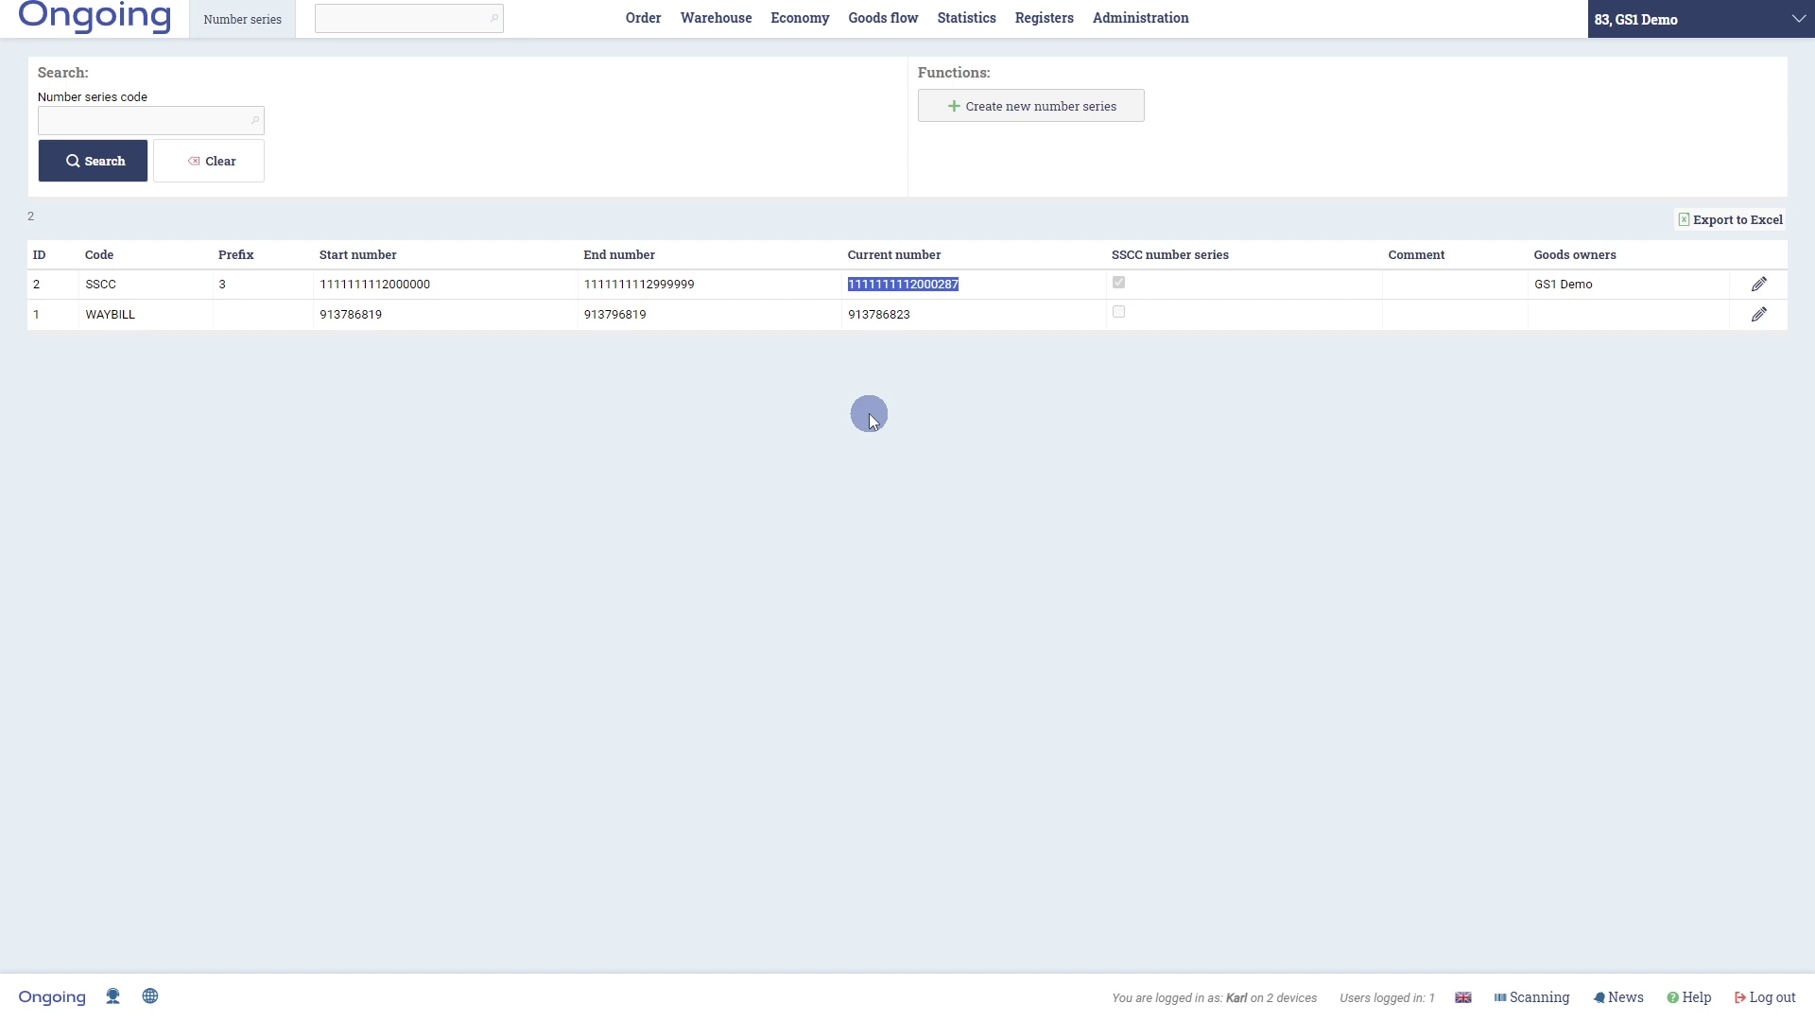
{"action": "left_click", "coordinate": [871, 417]}
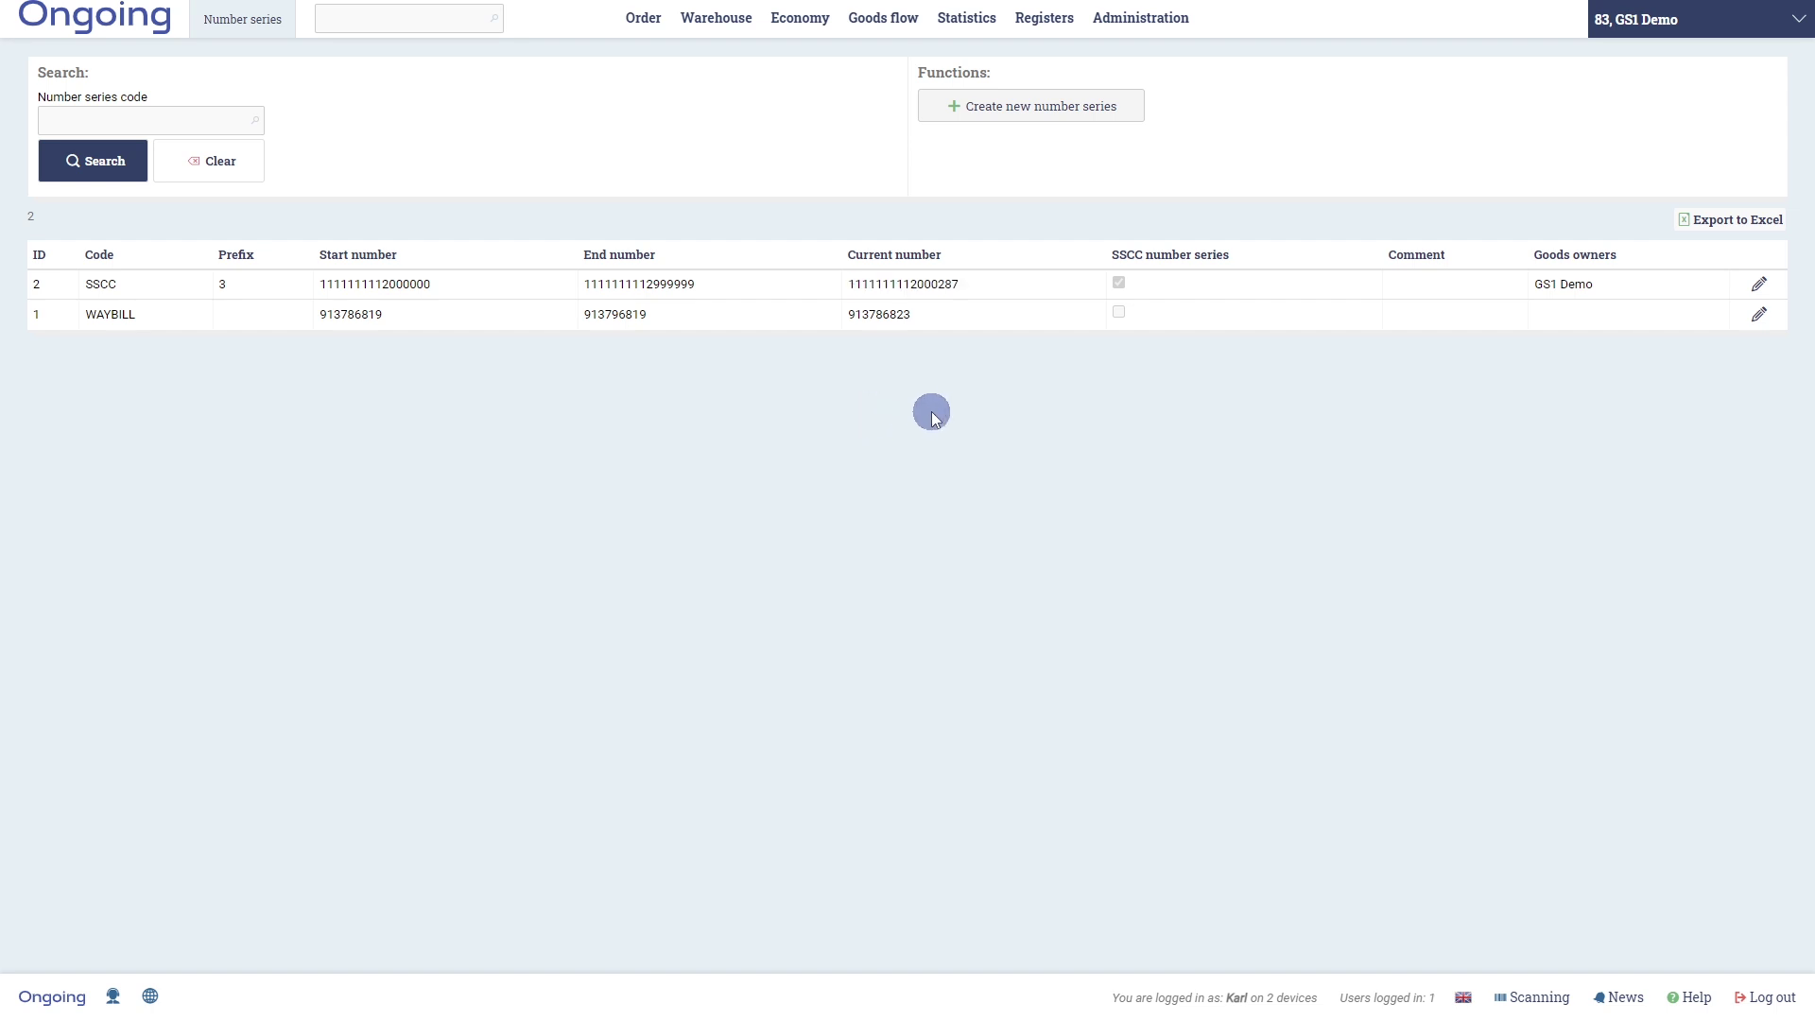
Edit goods owner GS1 Demo, show all fields, set Number series to SSCC, and close the editor
{"action": "left_click", "coordinate": [1140, 18]}
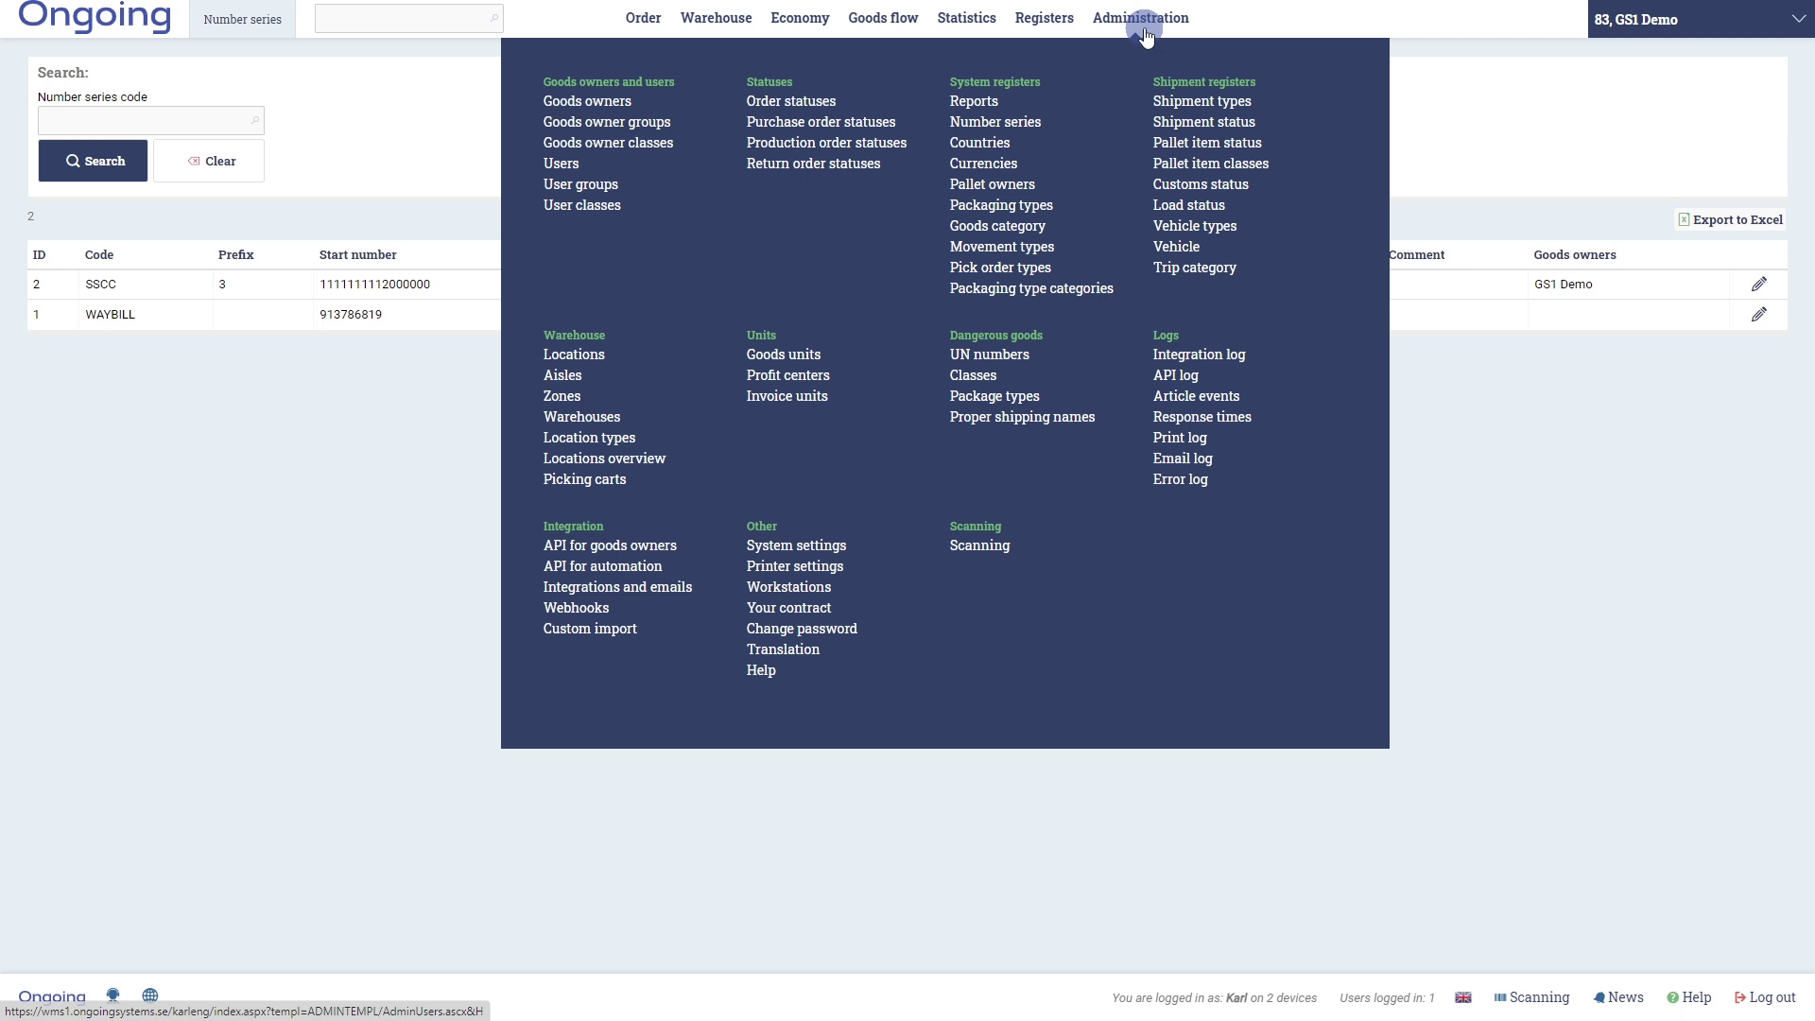
{"action": "left_click", "coordinate": [617, 101]}
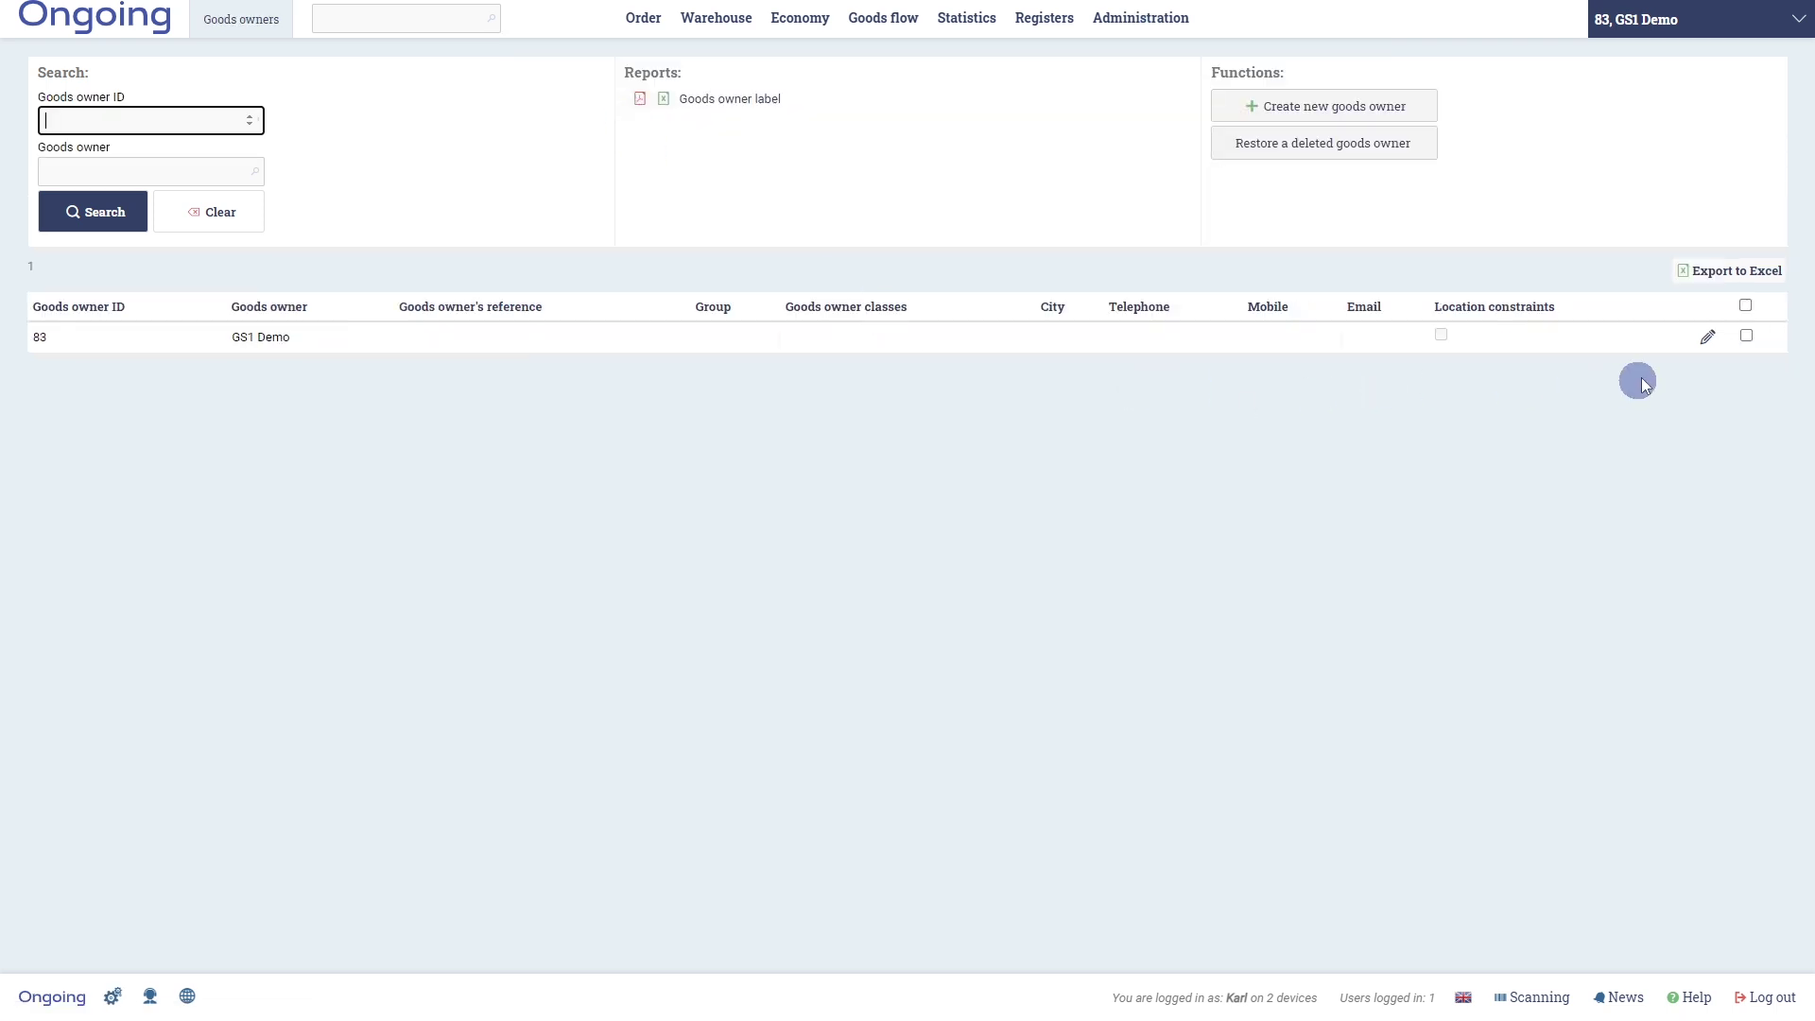
{"action": "left_click", "coordinate": [1707, 337]}
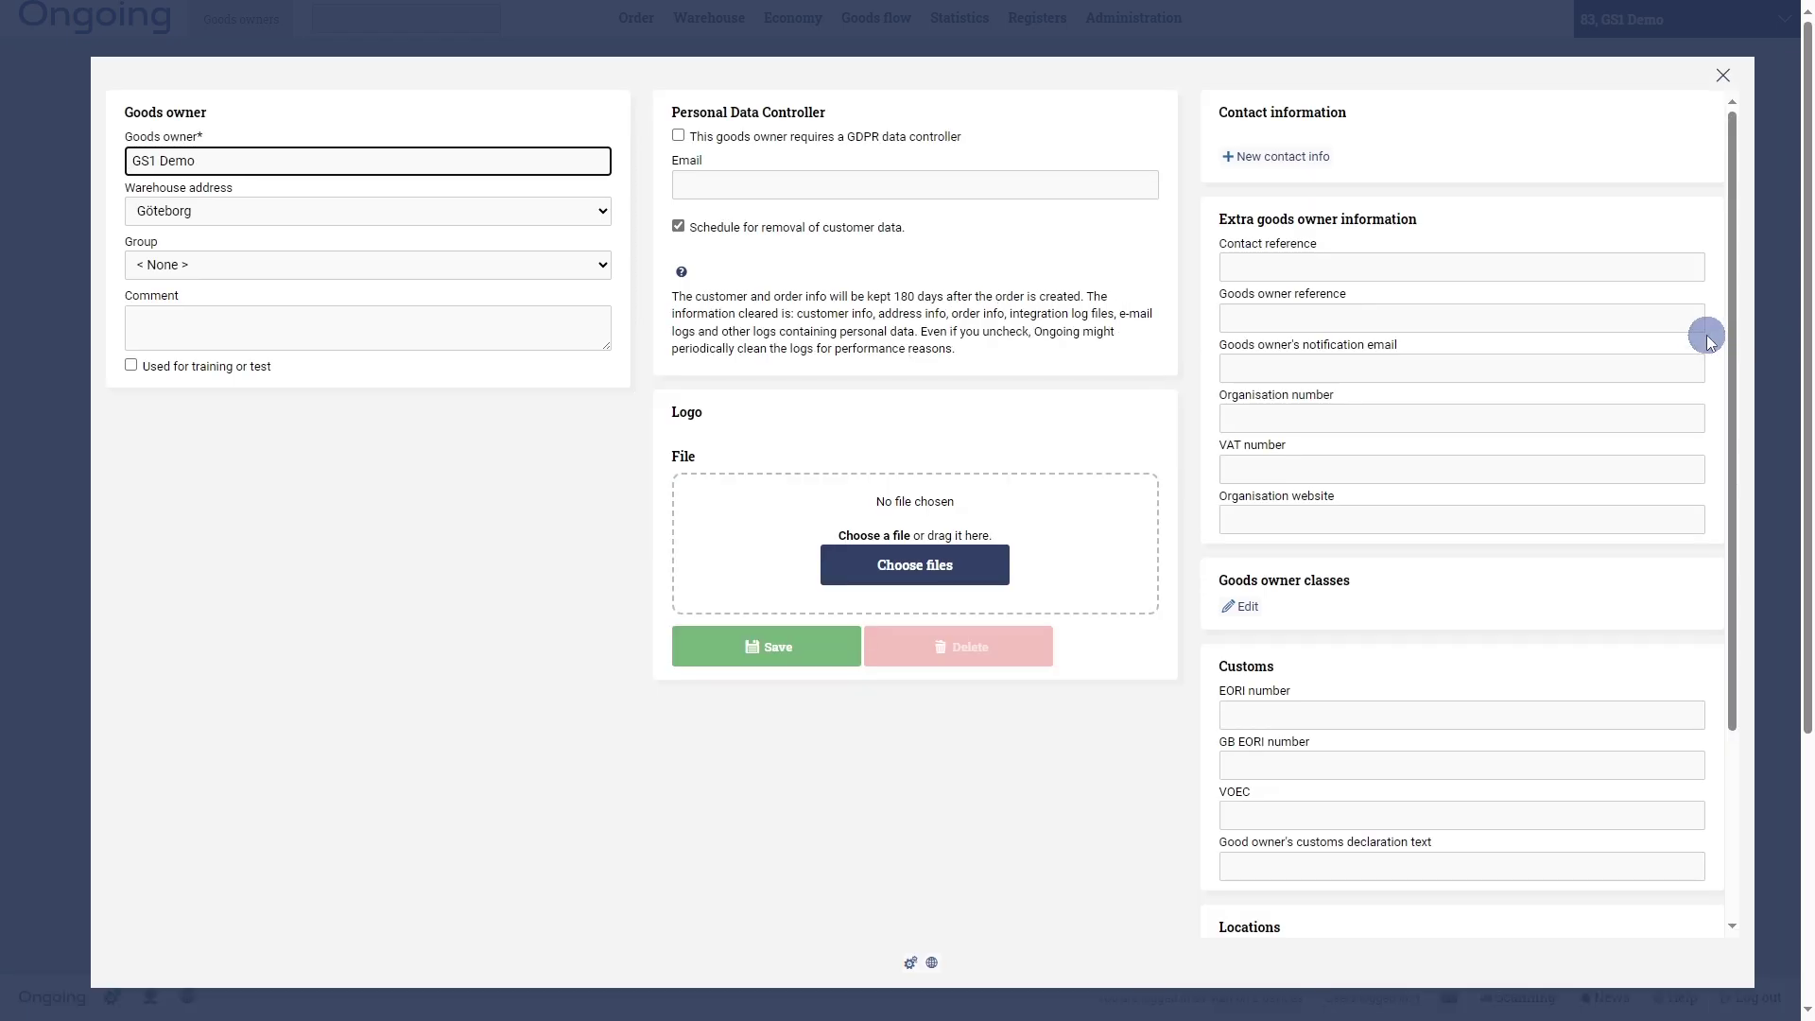
{"action": "scroll", "coordinate": [426, 529], "scroll_direction": "down", "scroll_amount": 3}
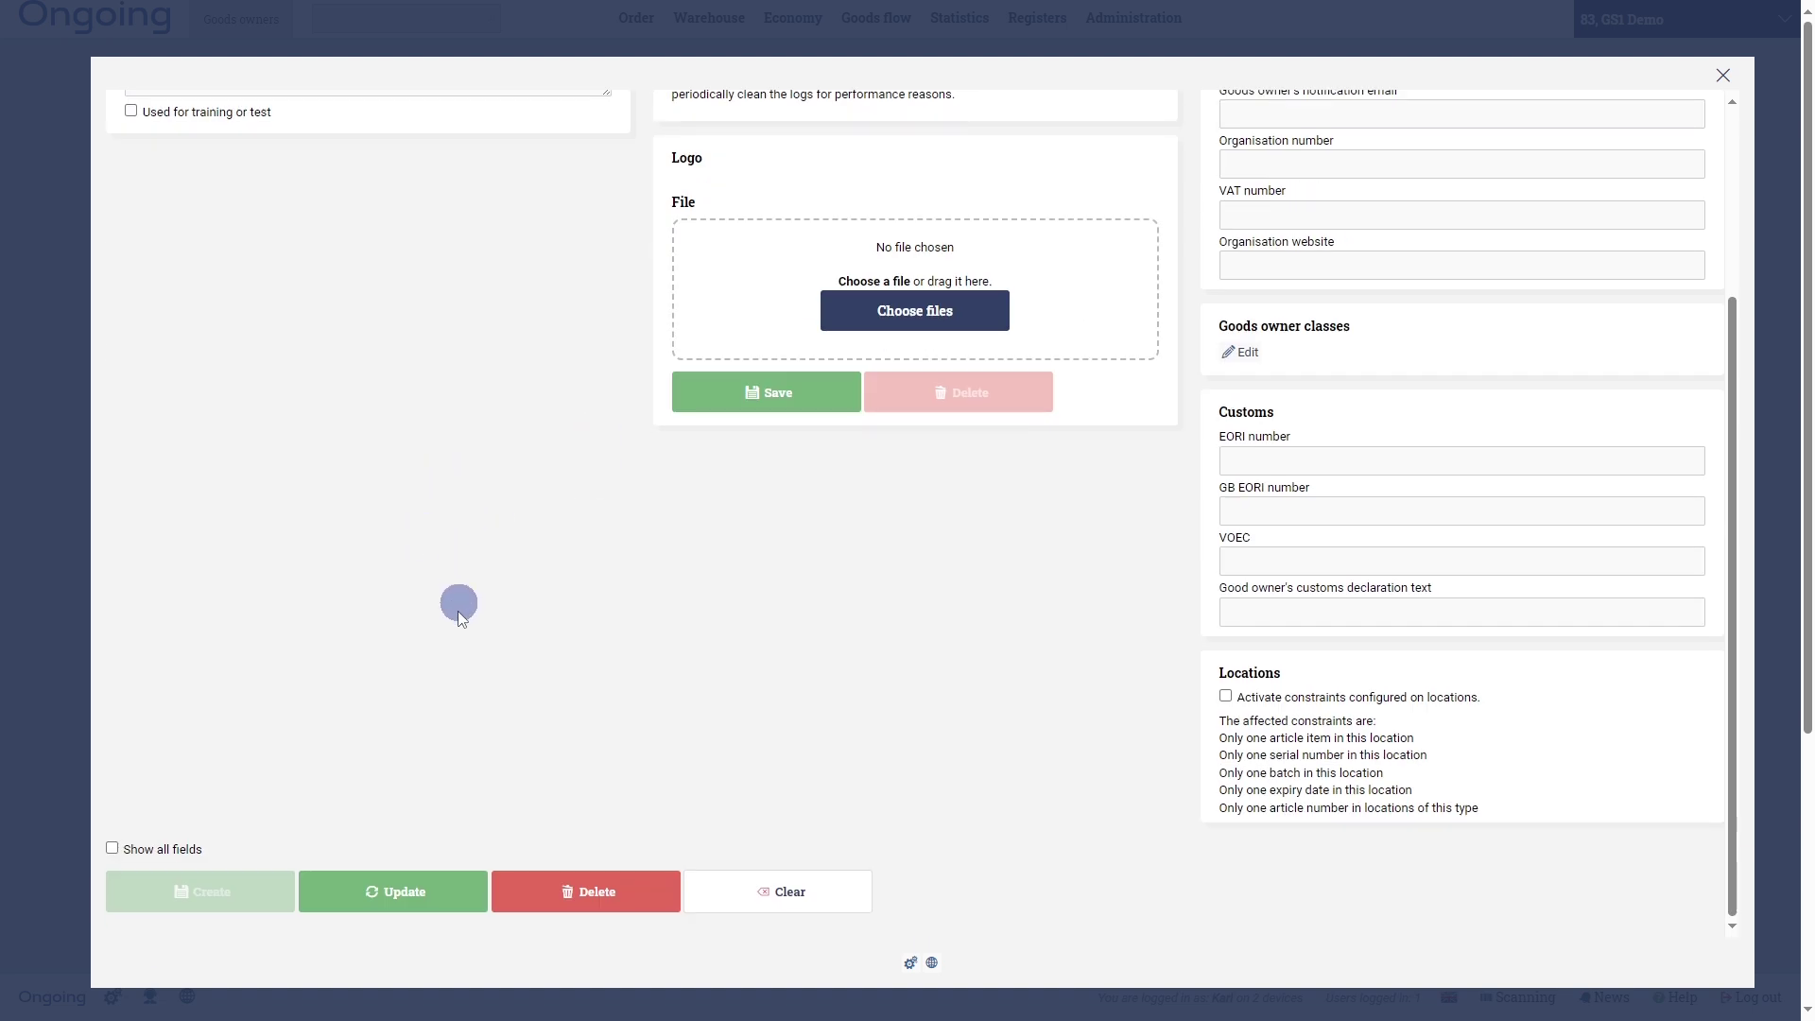
{"action": "left_click", "coordinate": [167, 850]}
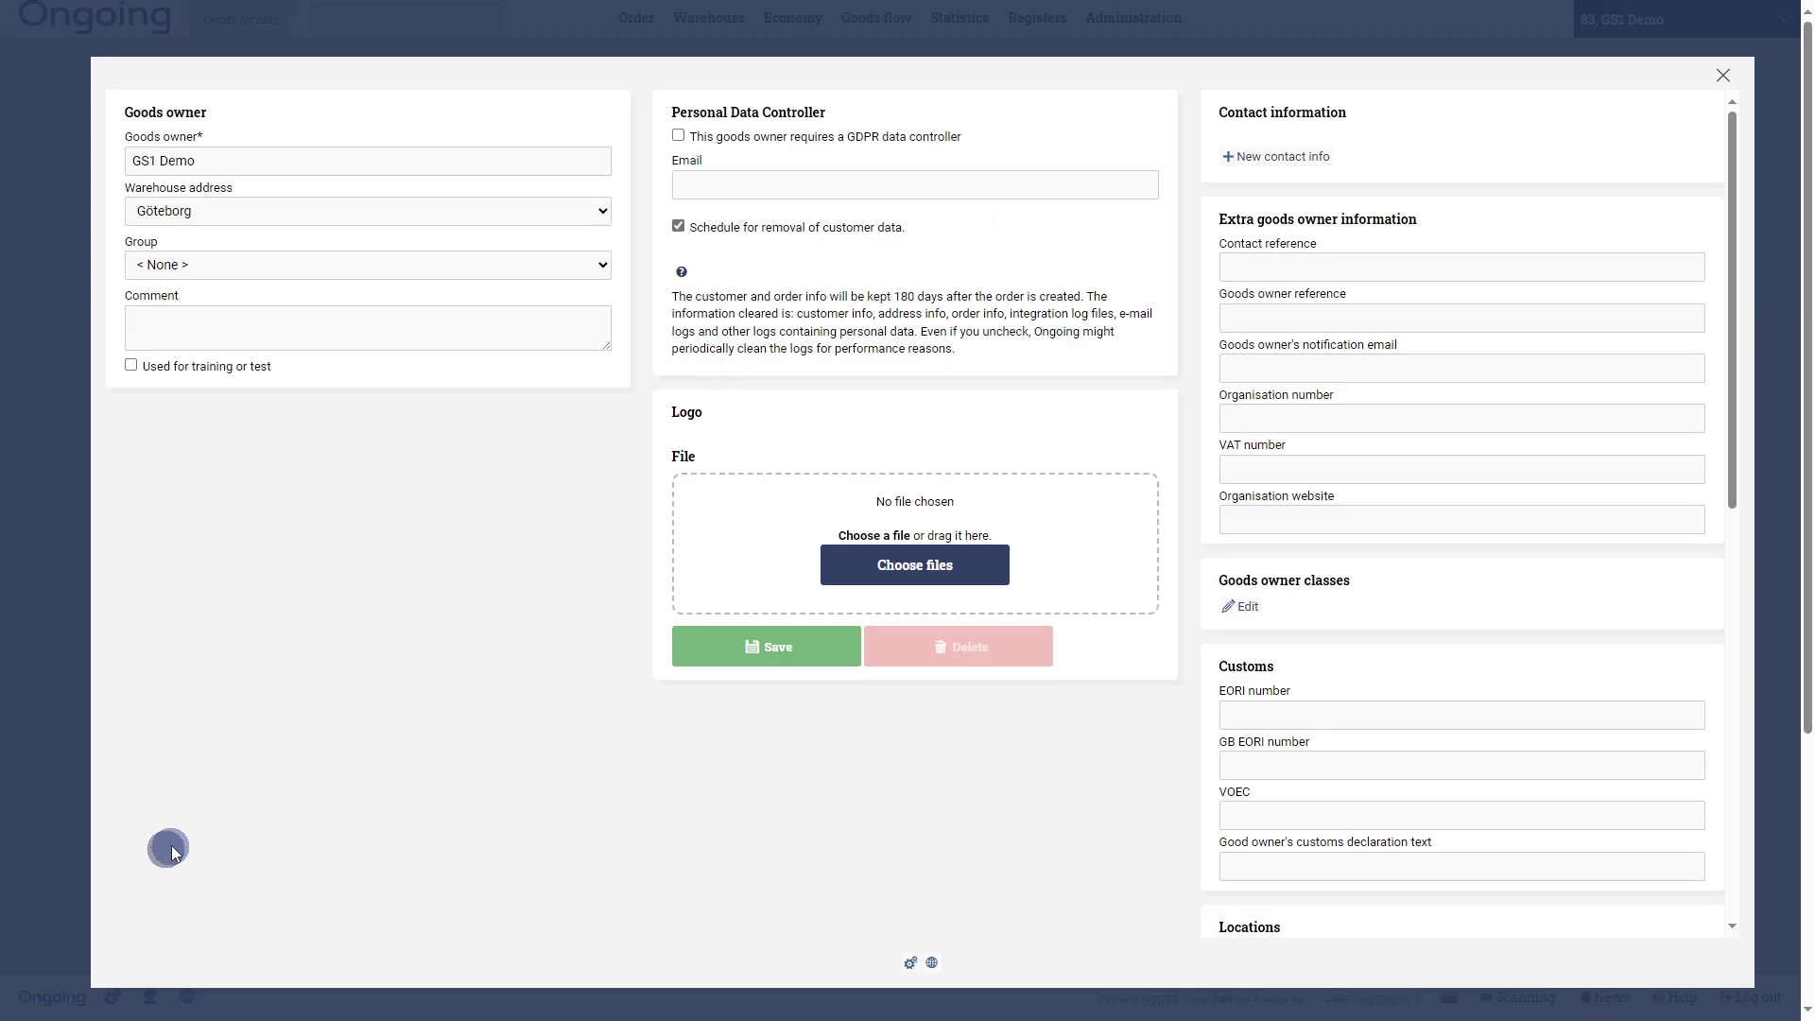
{"action": "scroll", "coordinate": [1205, 546], "scroll_direction": "down", "scroll_amount": 3}
{"action": "scroll", "coordinate": [1206, 547], "scroll_direction": "down", "scroll_amount": 5}
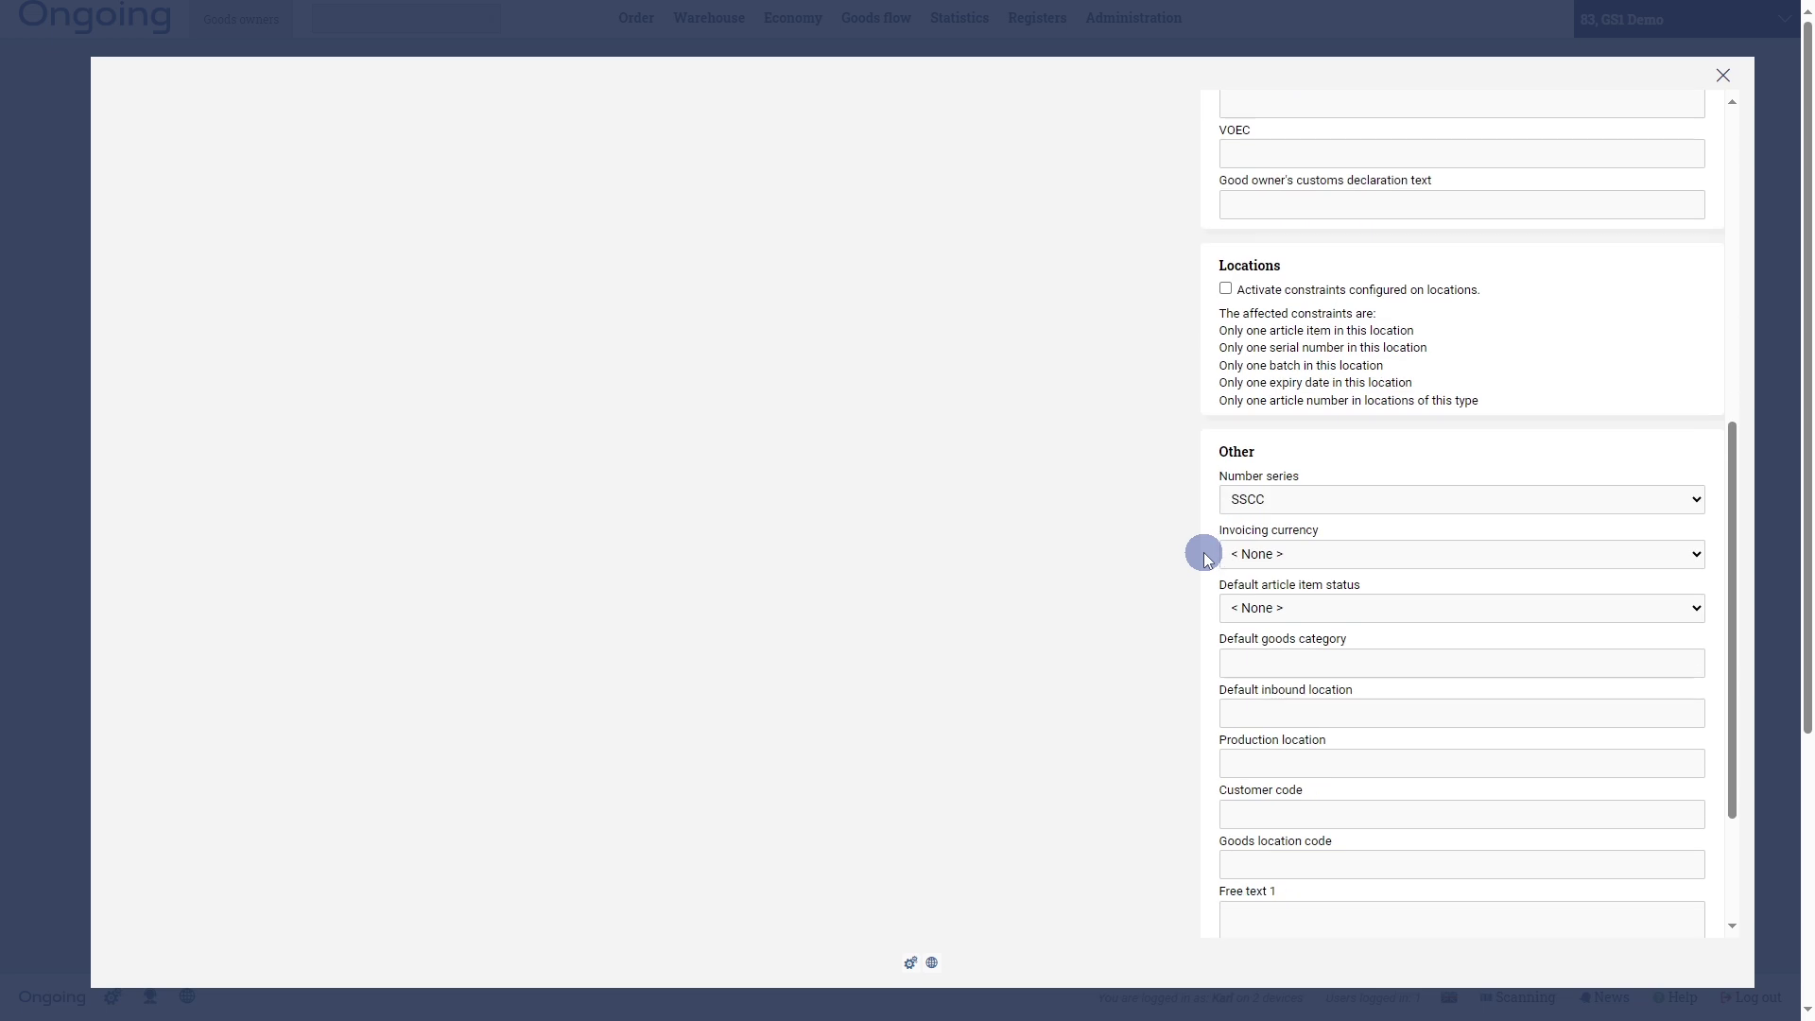
{"action": "left_click", "coordinate": [1368, 508]}
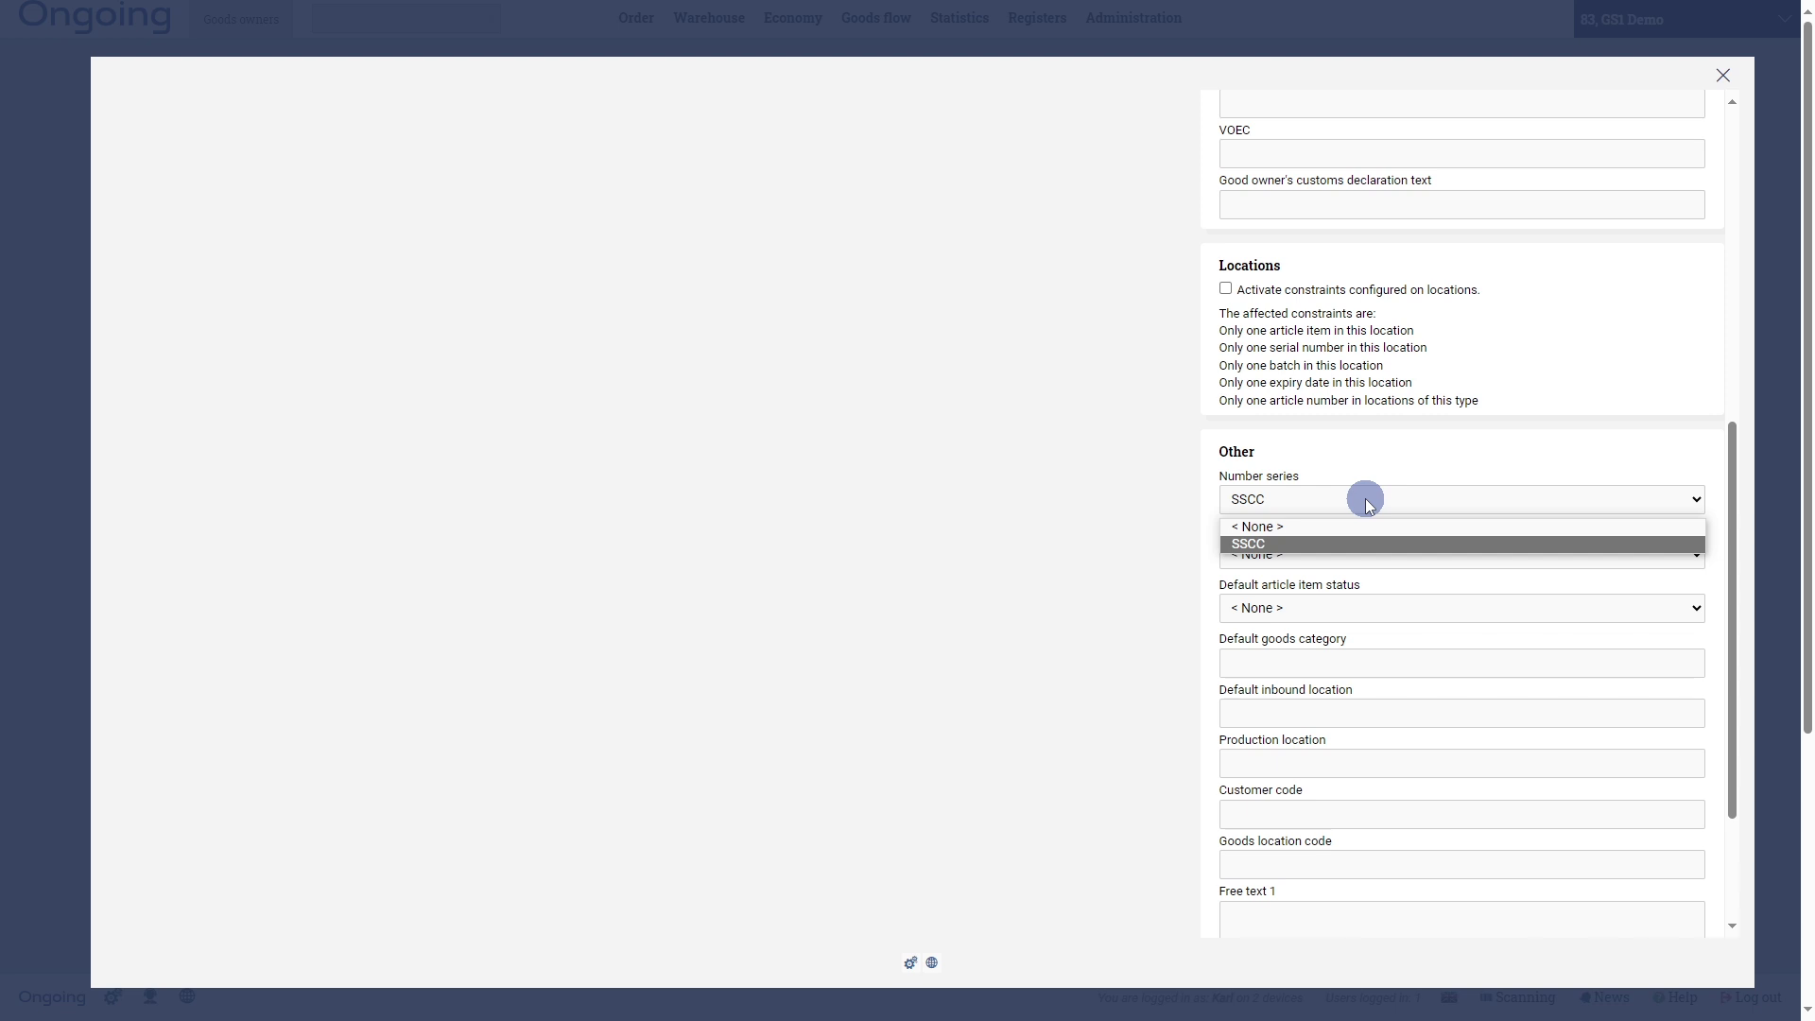
{"action": "left_click", "coordinate": [1271, 543]}
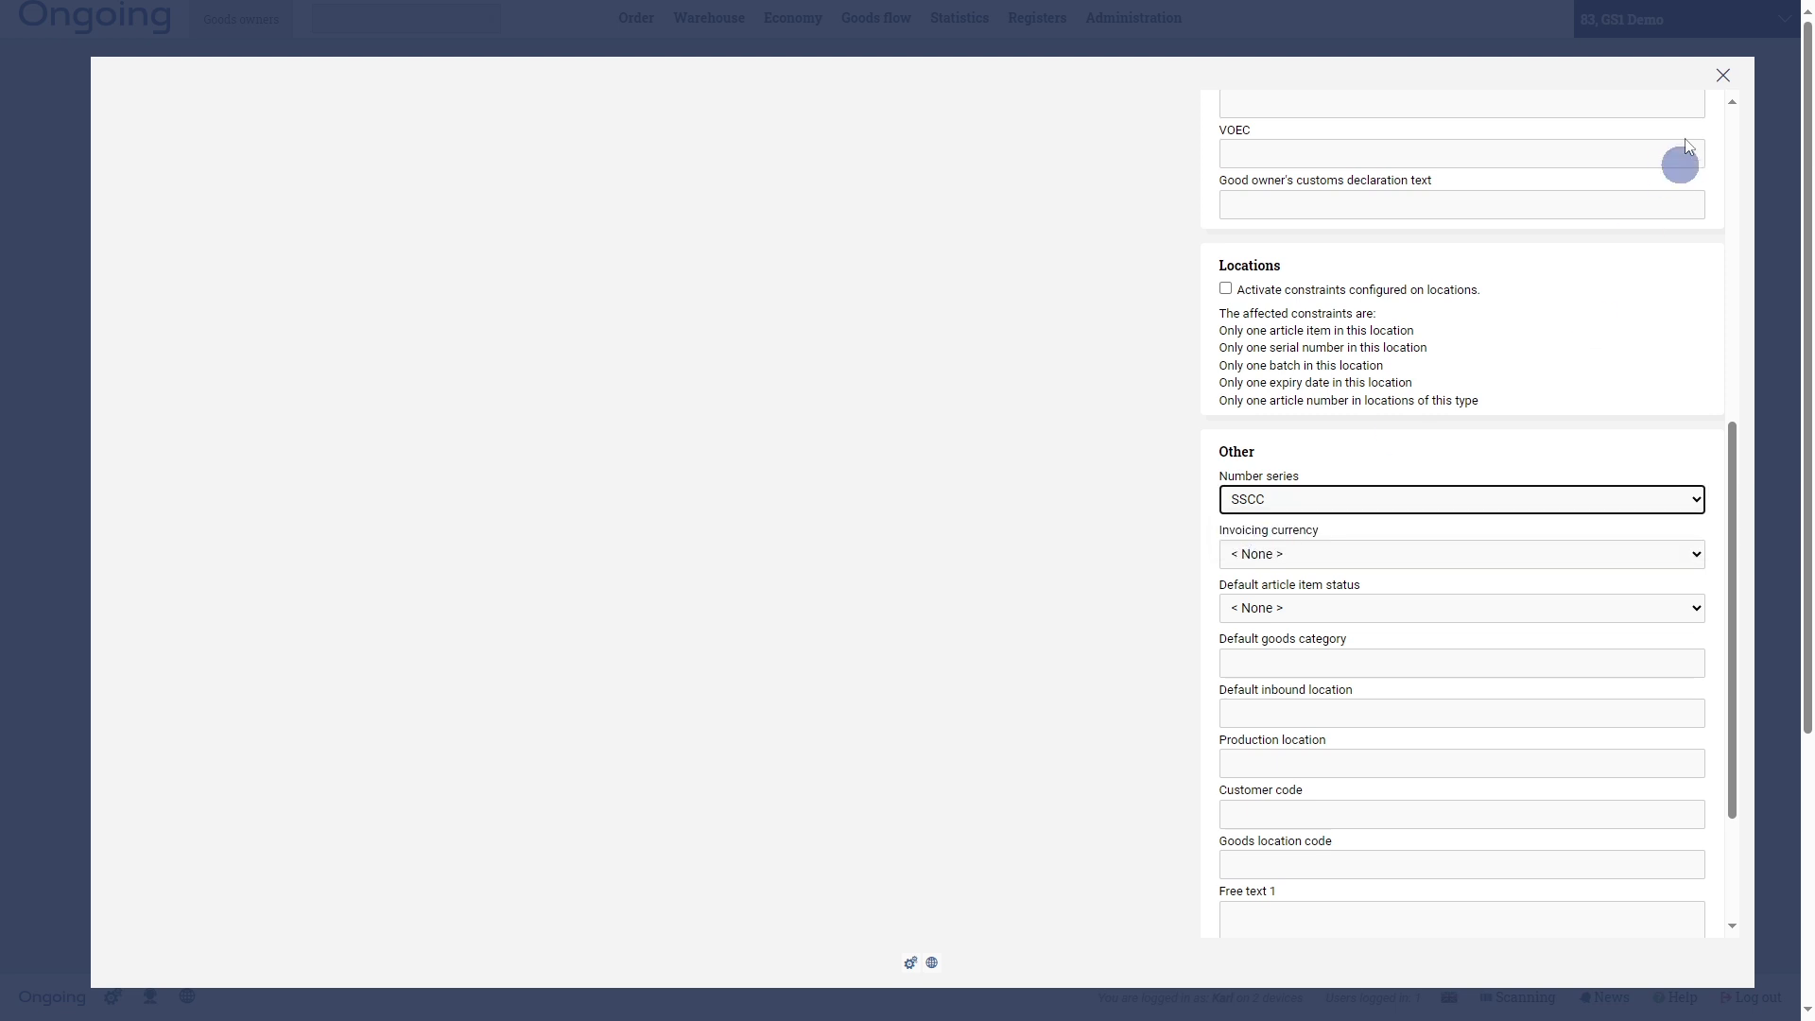
{"action": "left_click", "coordinate": [1723, 75]}
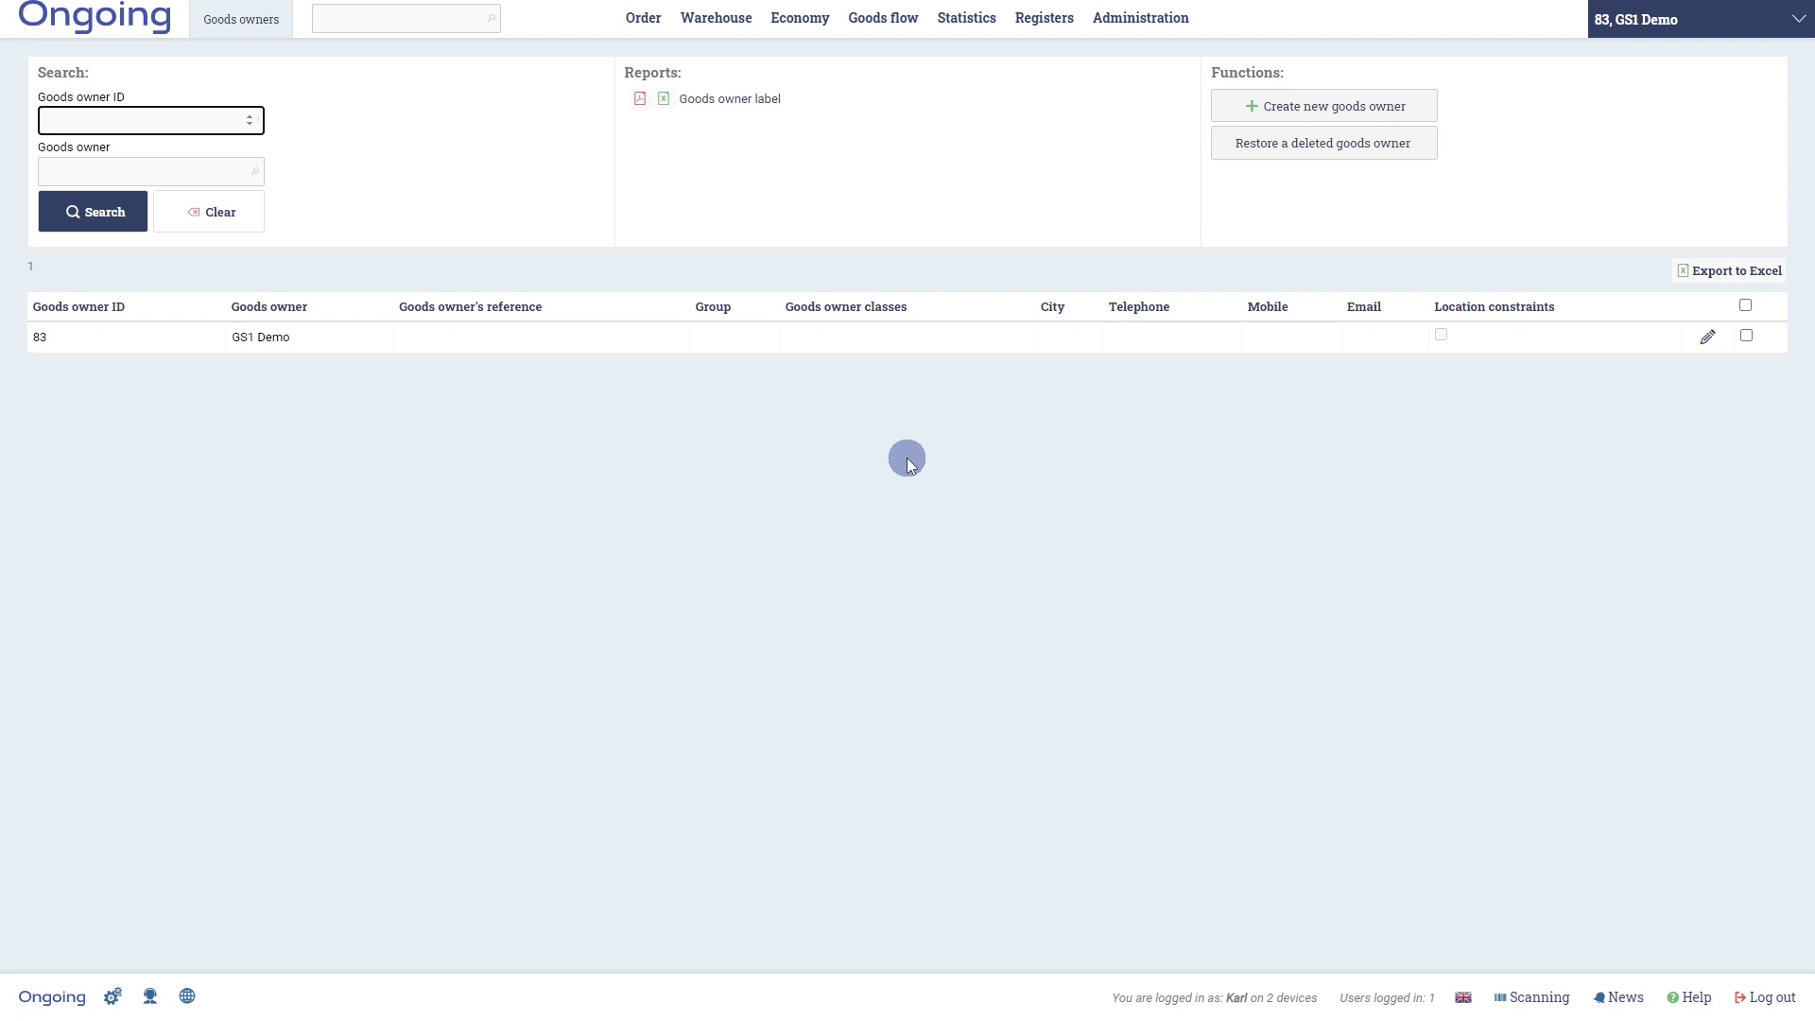
{"action": "left_click", "coordinate": [653, 17]}
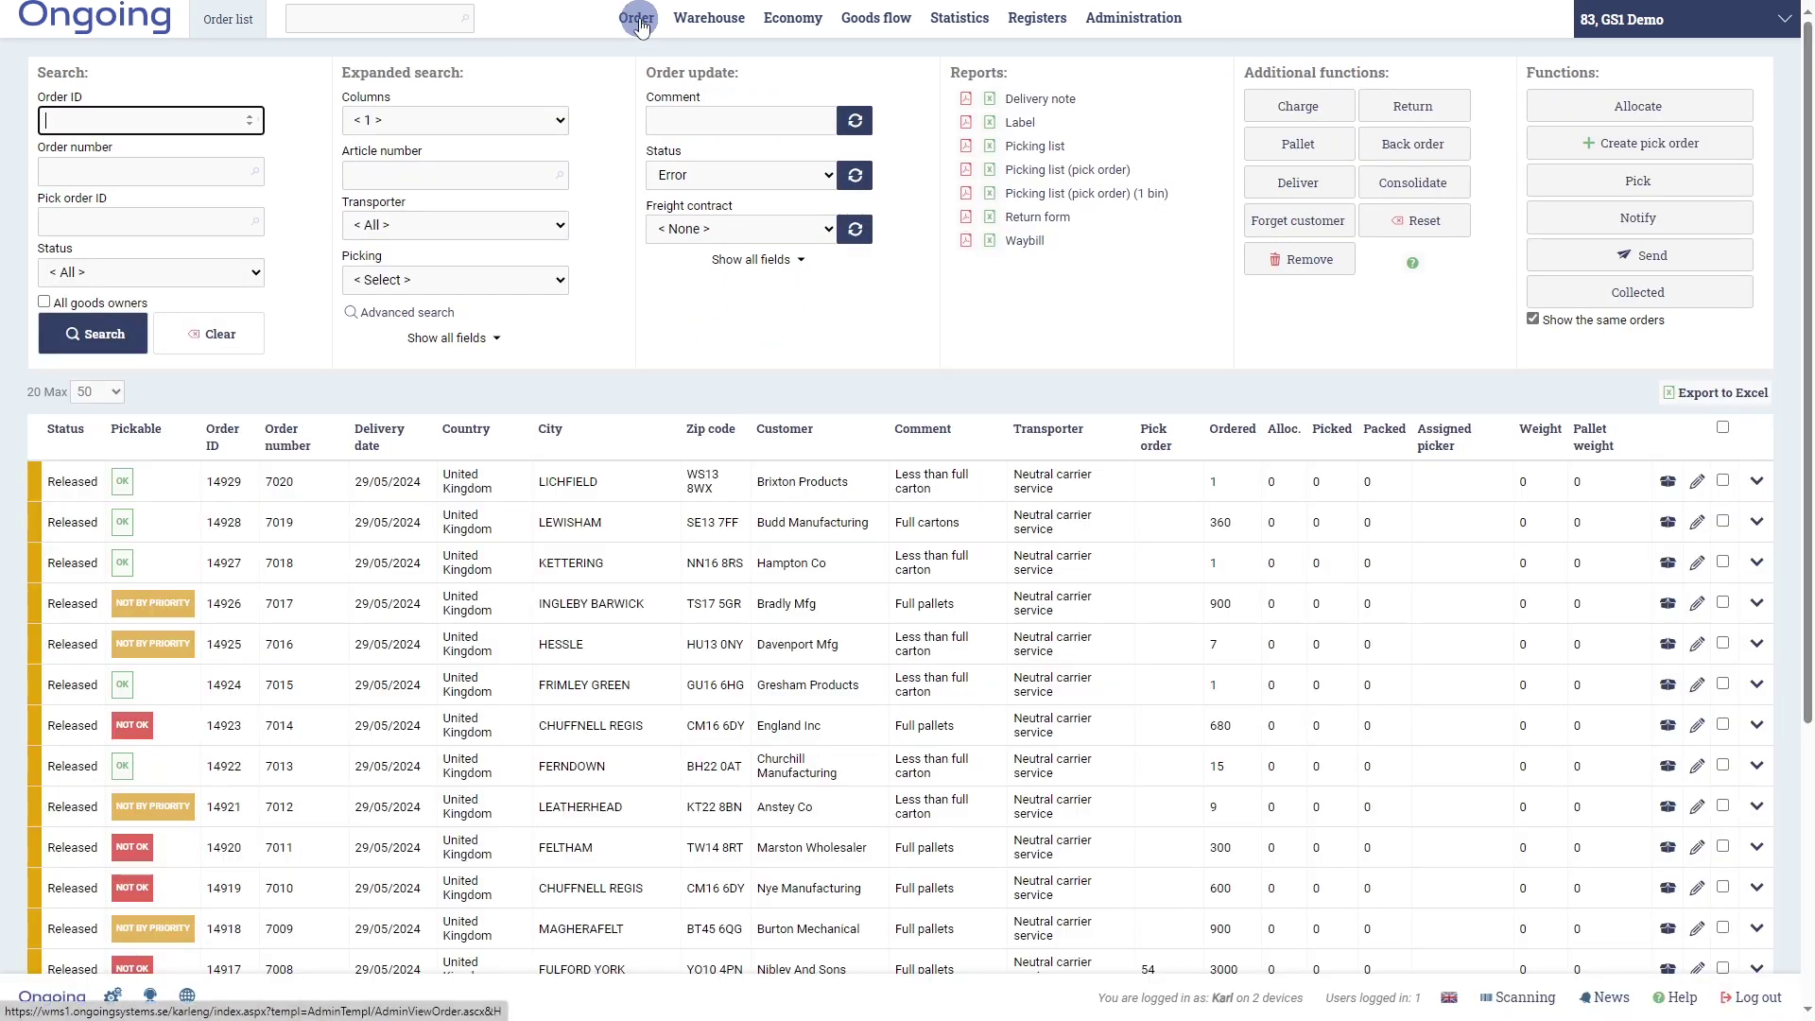
Mark Marlowe Products purchase order 8009 (order 269) as arrived and check its Arrival space status
{"action": "mouse_move", "coordinate": [662, 17]}
{"action": "left_click", "coordinate": [818, 122]}
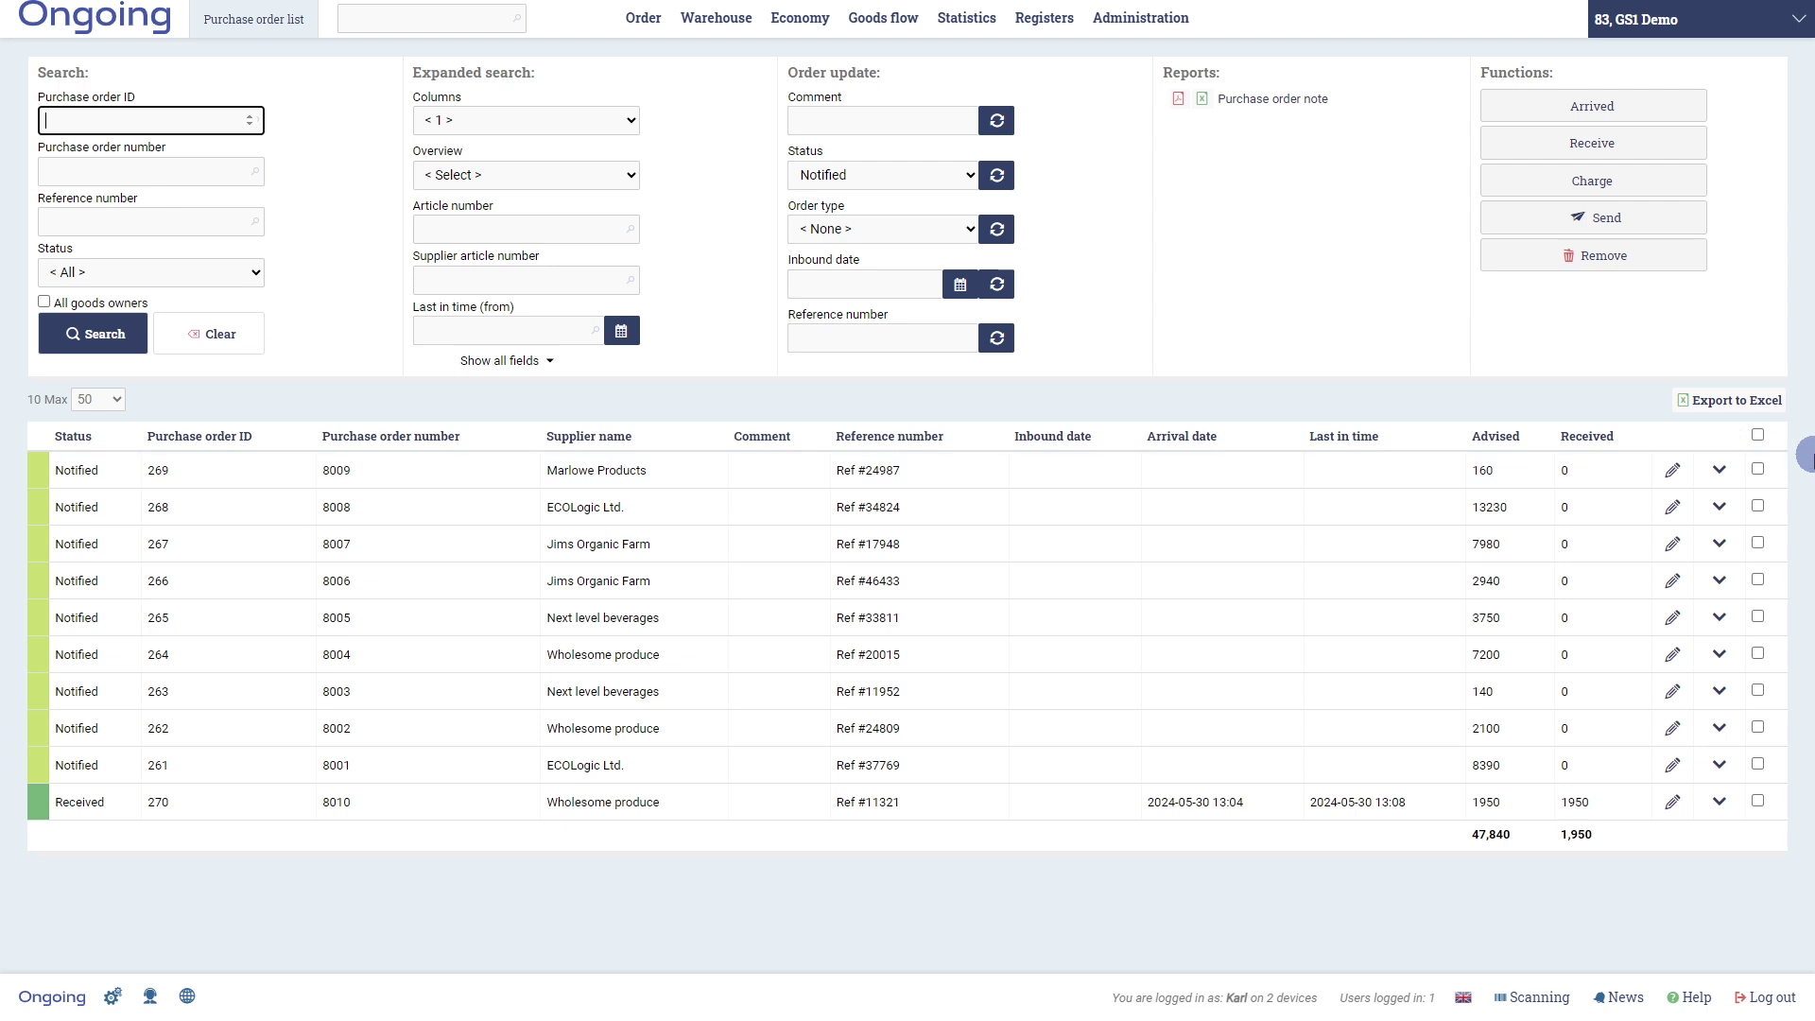
{"action": "left_click", "coordinate": [1758, 470]}
{"action": "left_click", "coordinate": [1633, 100]}
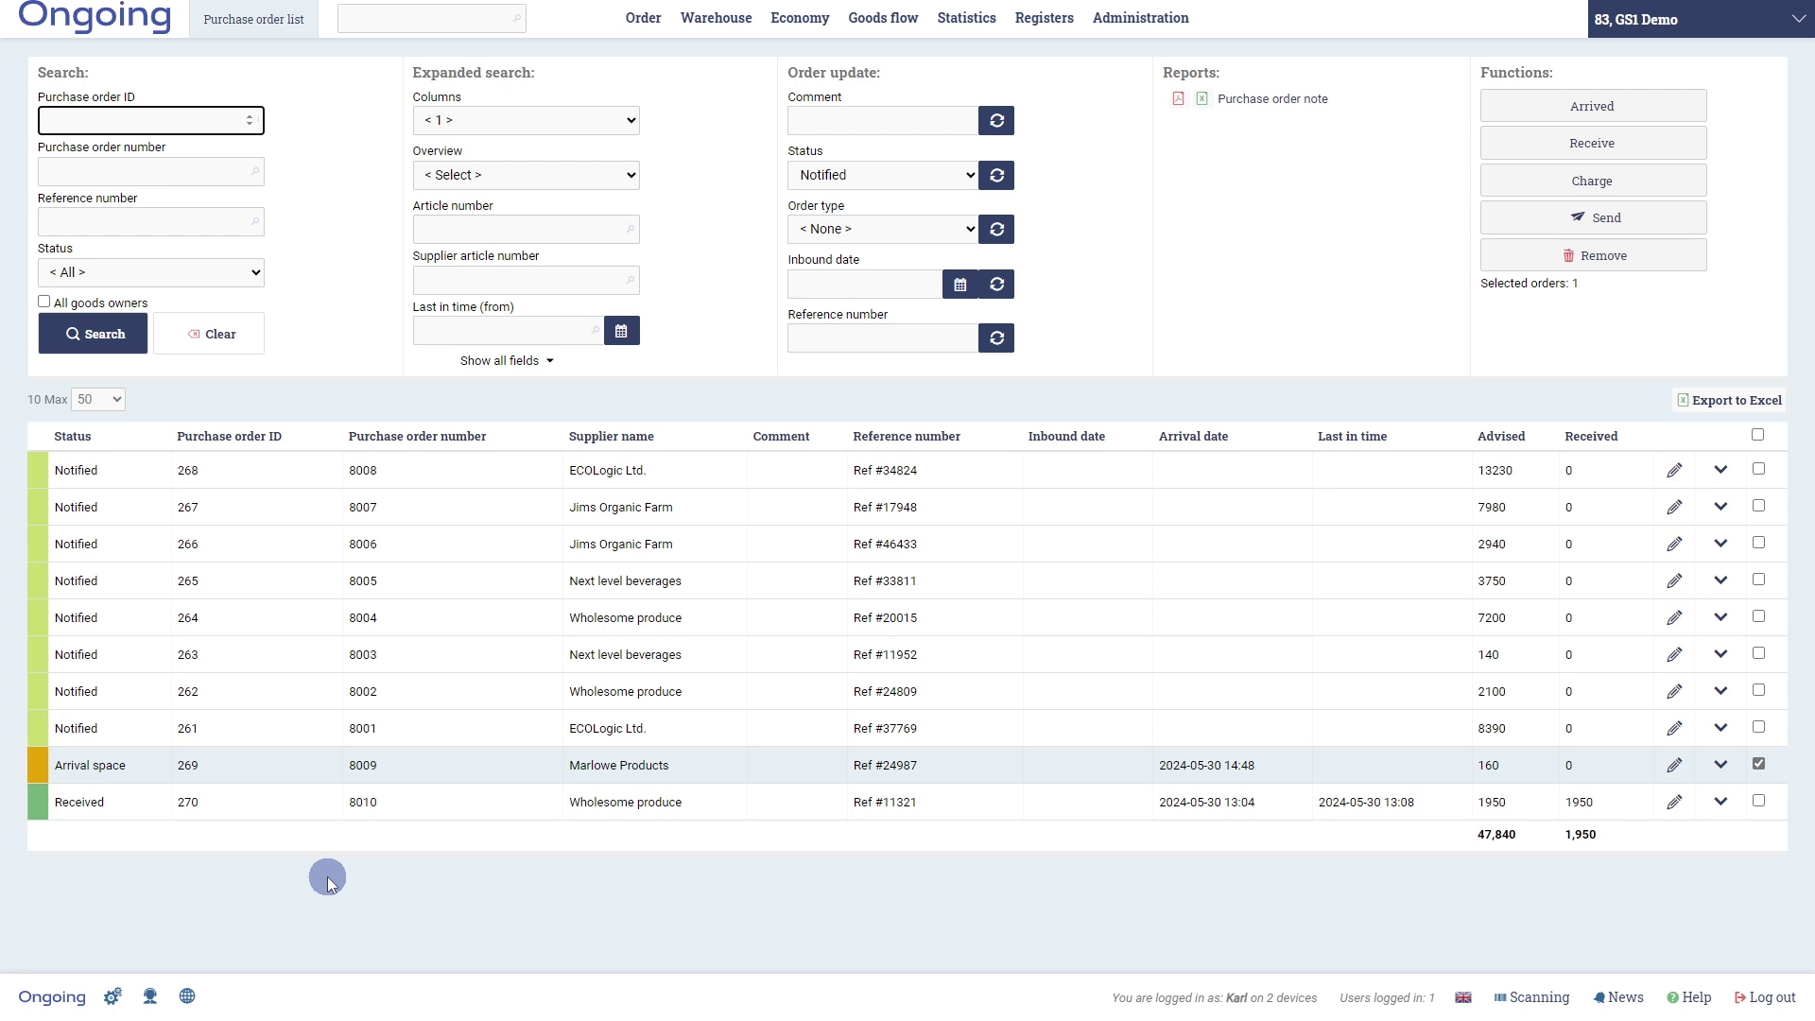
{"action": "left_click_drag", "start_coordinate": [60, 763], "coordinate": [111, 763]}
{"action": "left_click", "coordinate": [112, 763]}
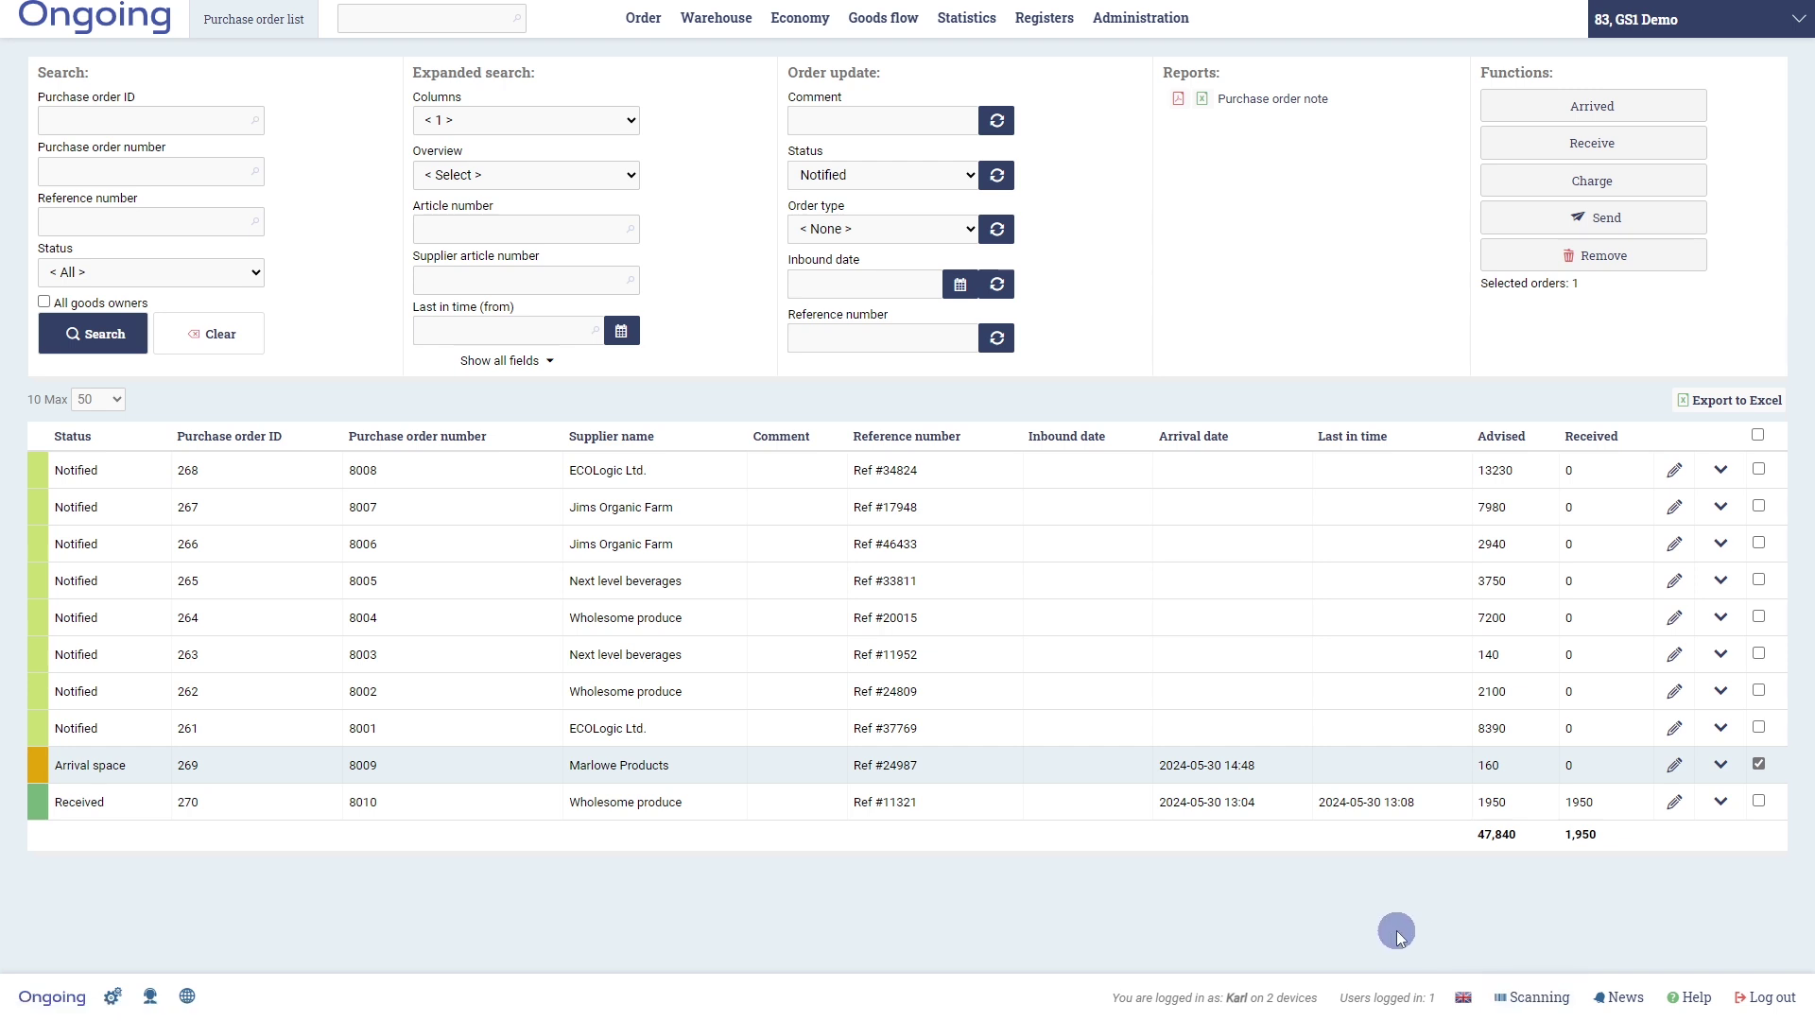
In the scanning app, start Inbound (order) receiving for purchase order 8009 and list its lines
{"action": "left_click", "coordinate": [1529, 995]}
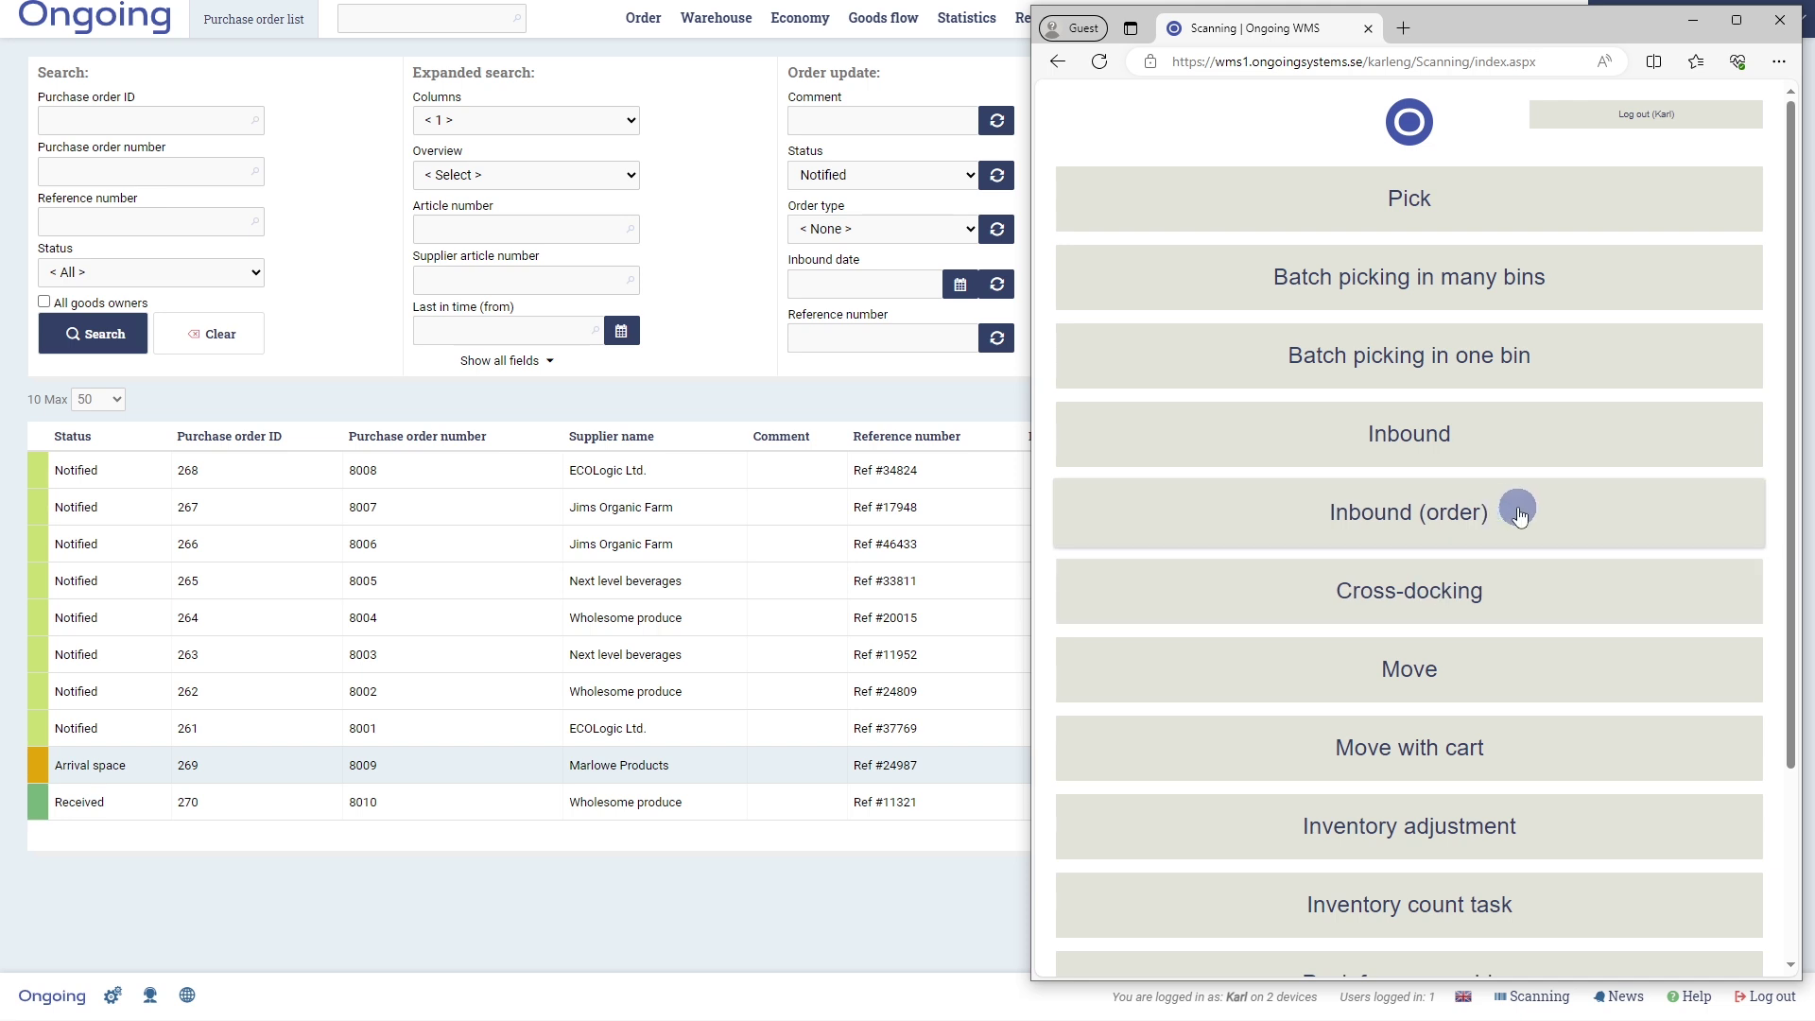
{"action": "left_click", "coordinate": [1432, 518]}
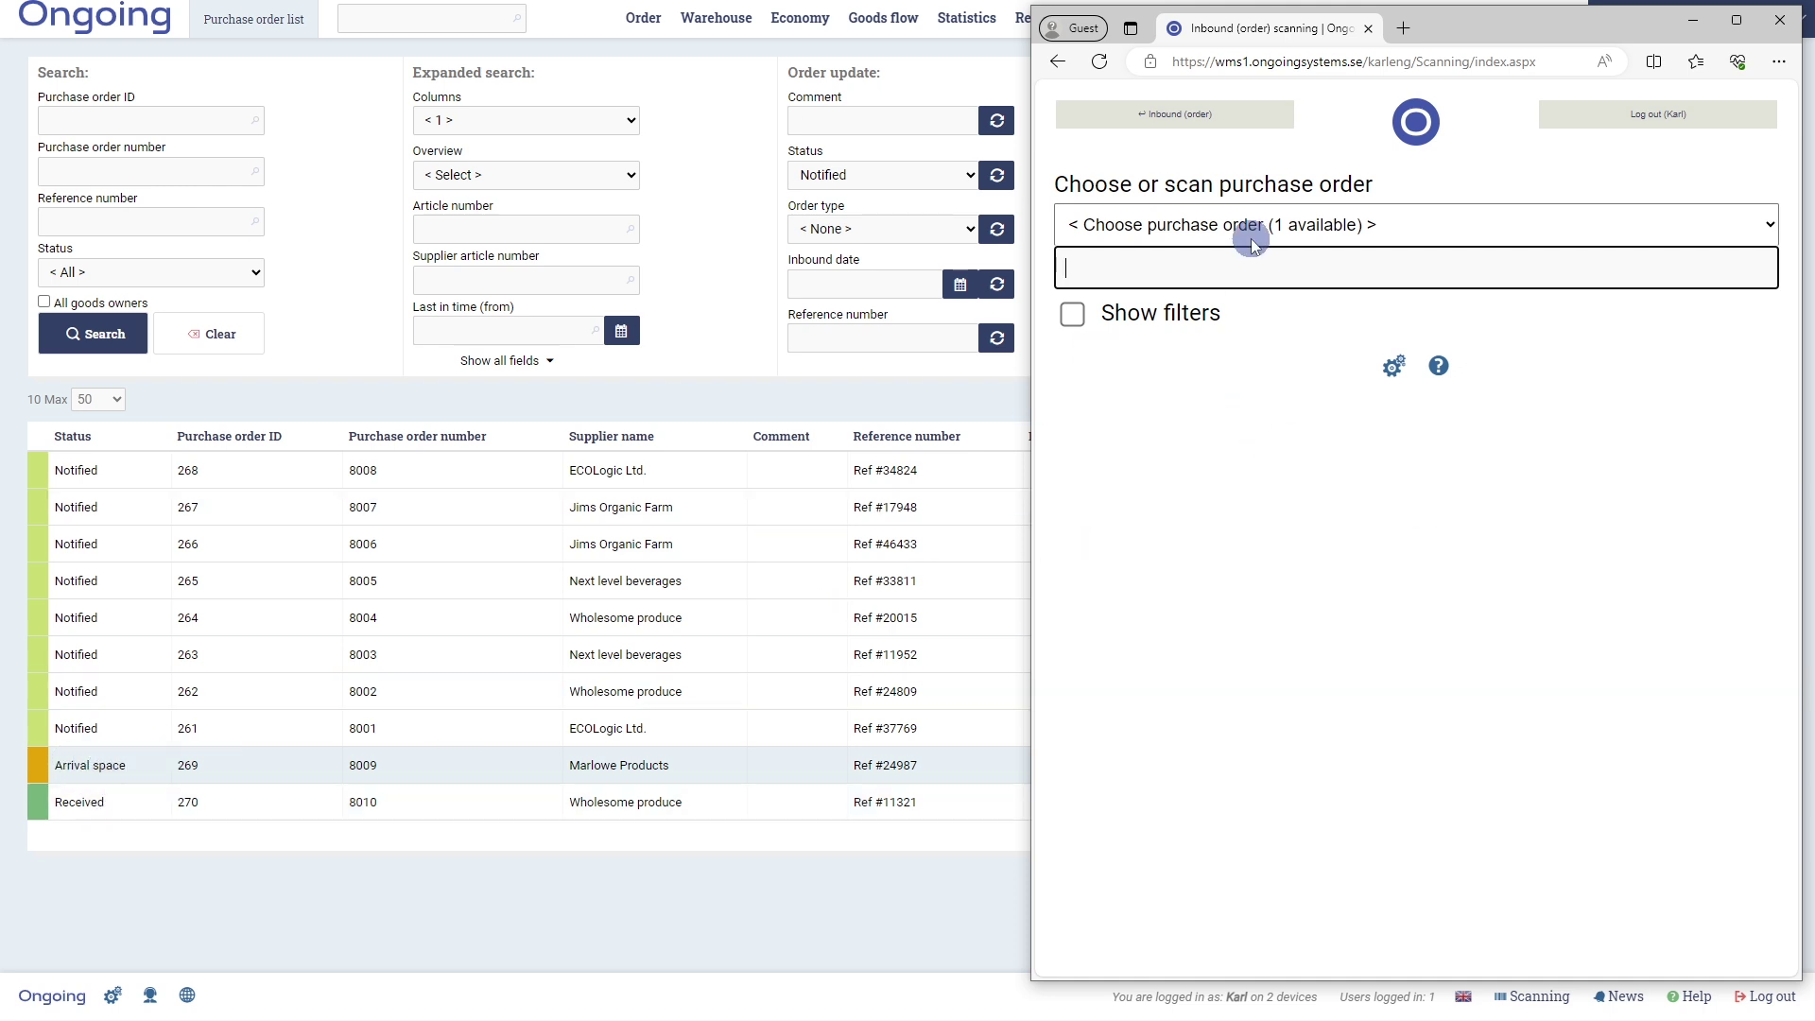
{"action": "left_click", "coordinate": [1281, 222]}
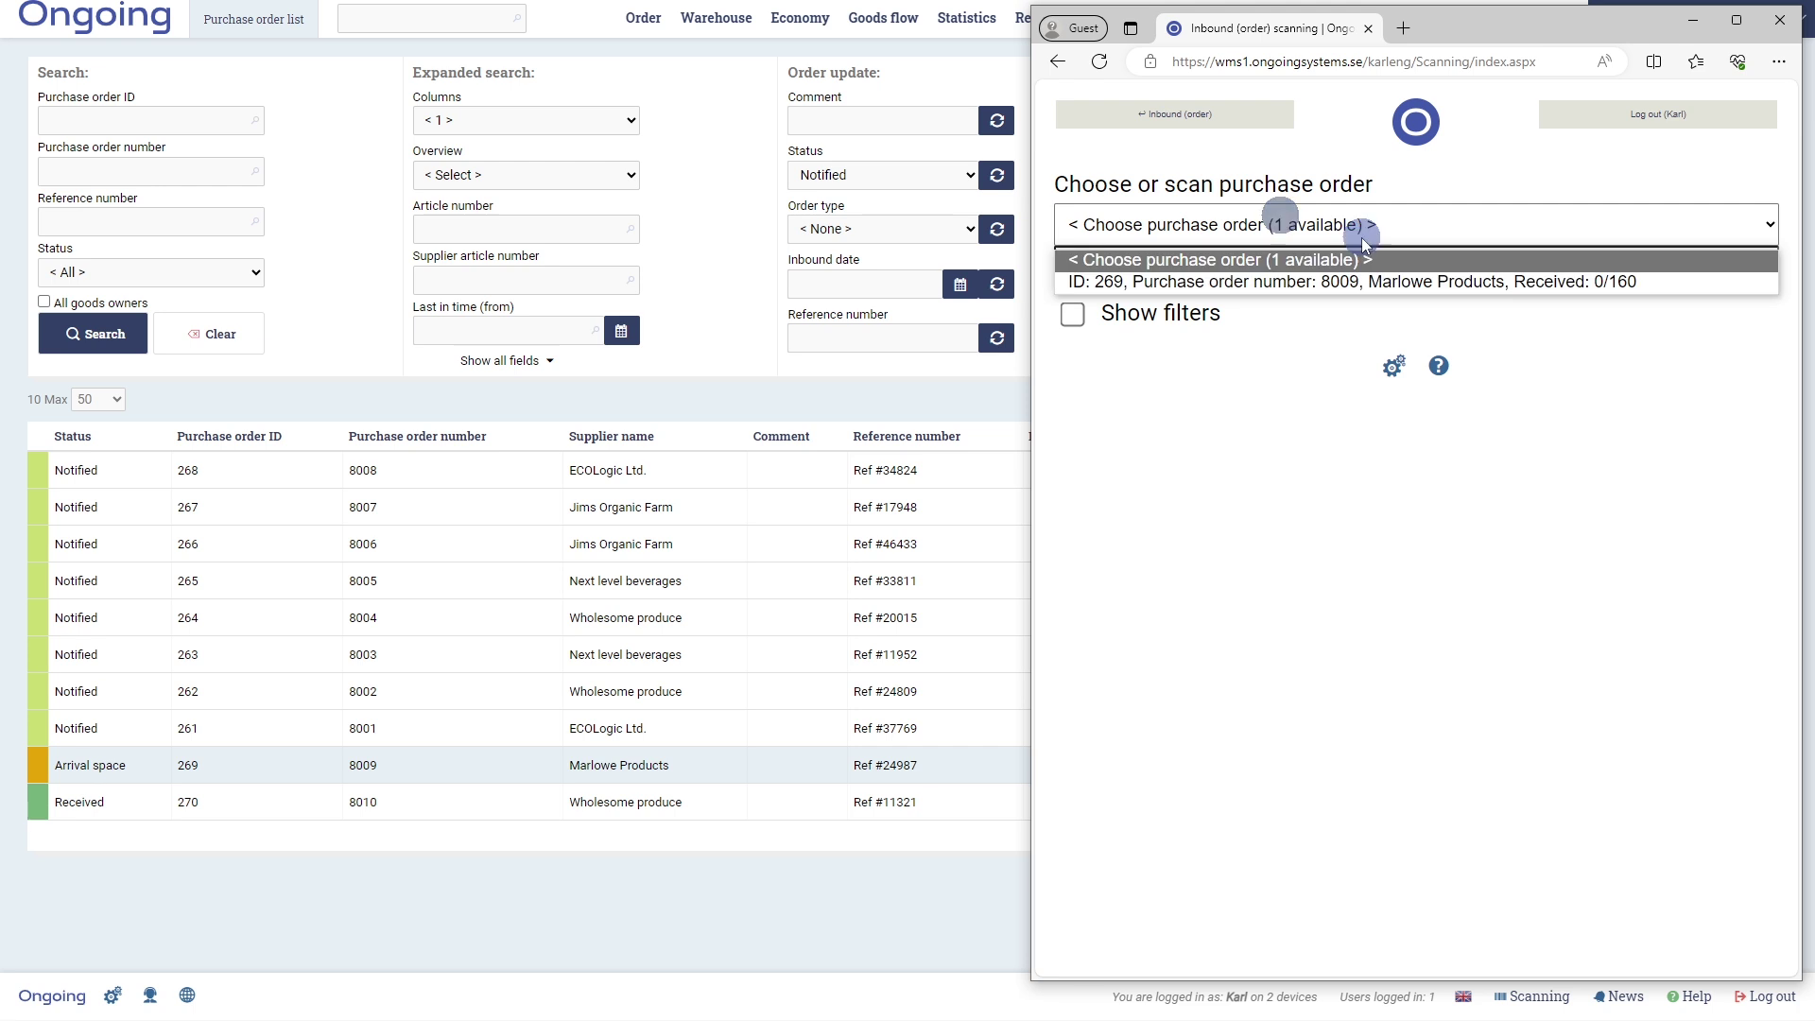
{"action": "left_click", "coordinate": [1405, 283]}
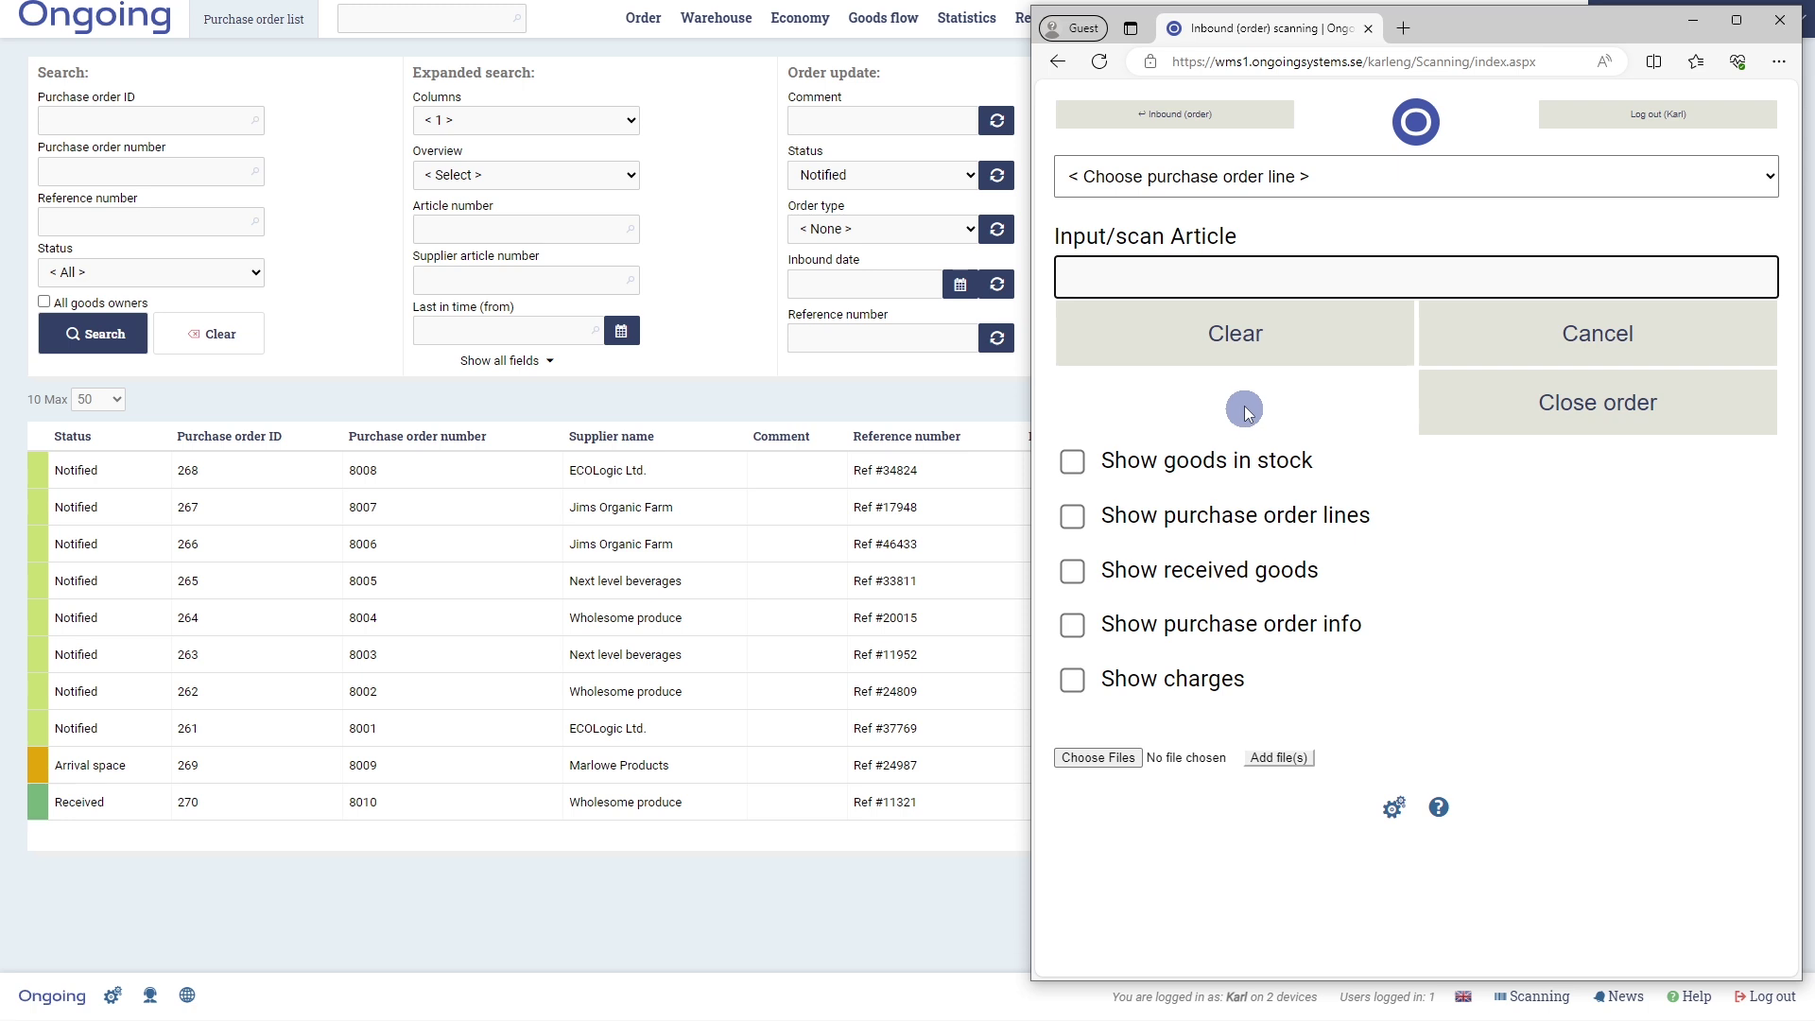
{"action": "left_click", "coordinate": [1312, 180]}
Receive the COLA-B line as batch ABC, expiry 2026-01-01, count 80, into location A1
{"action": "left_click", "coordinate": [1284, 235]}
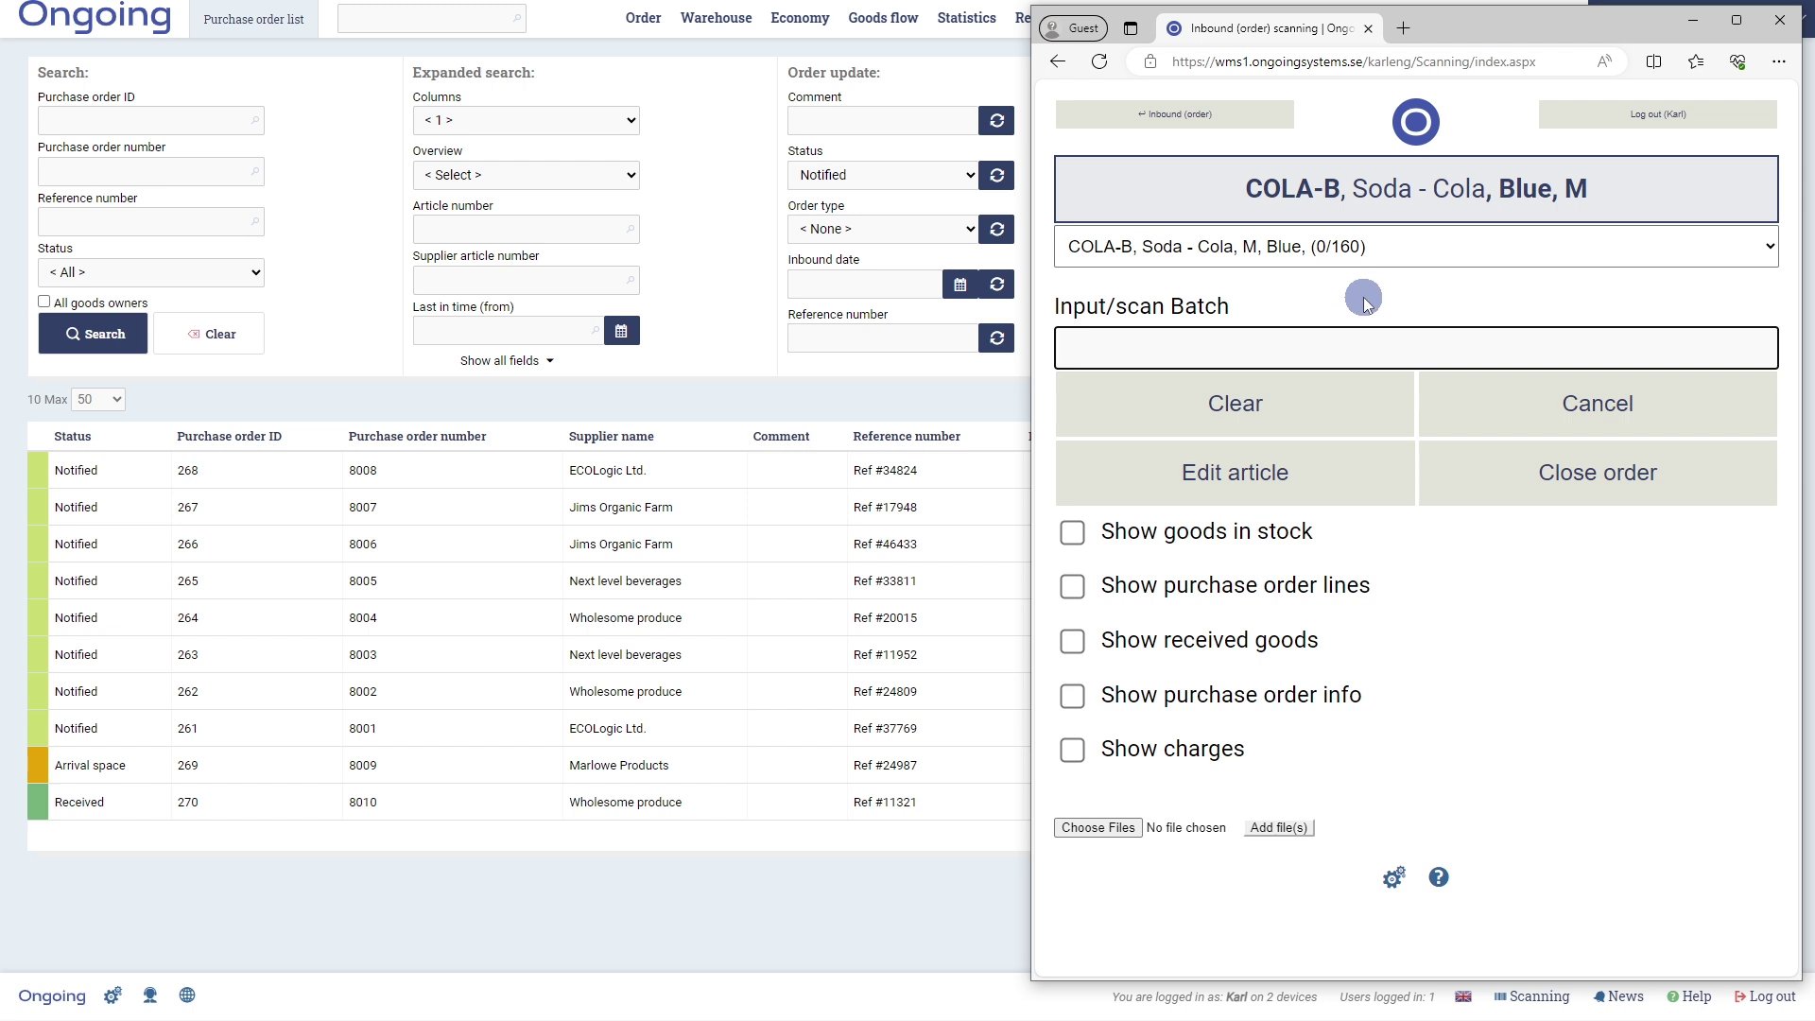
{"action": "type", "text": "ABC"}
{"action": "key", "text": "Return"}
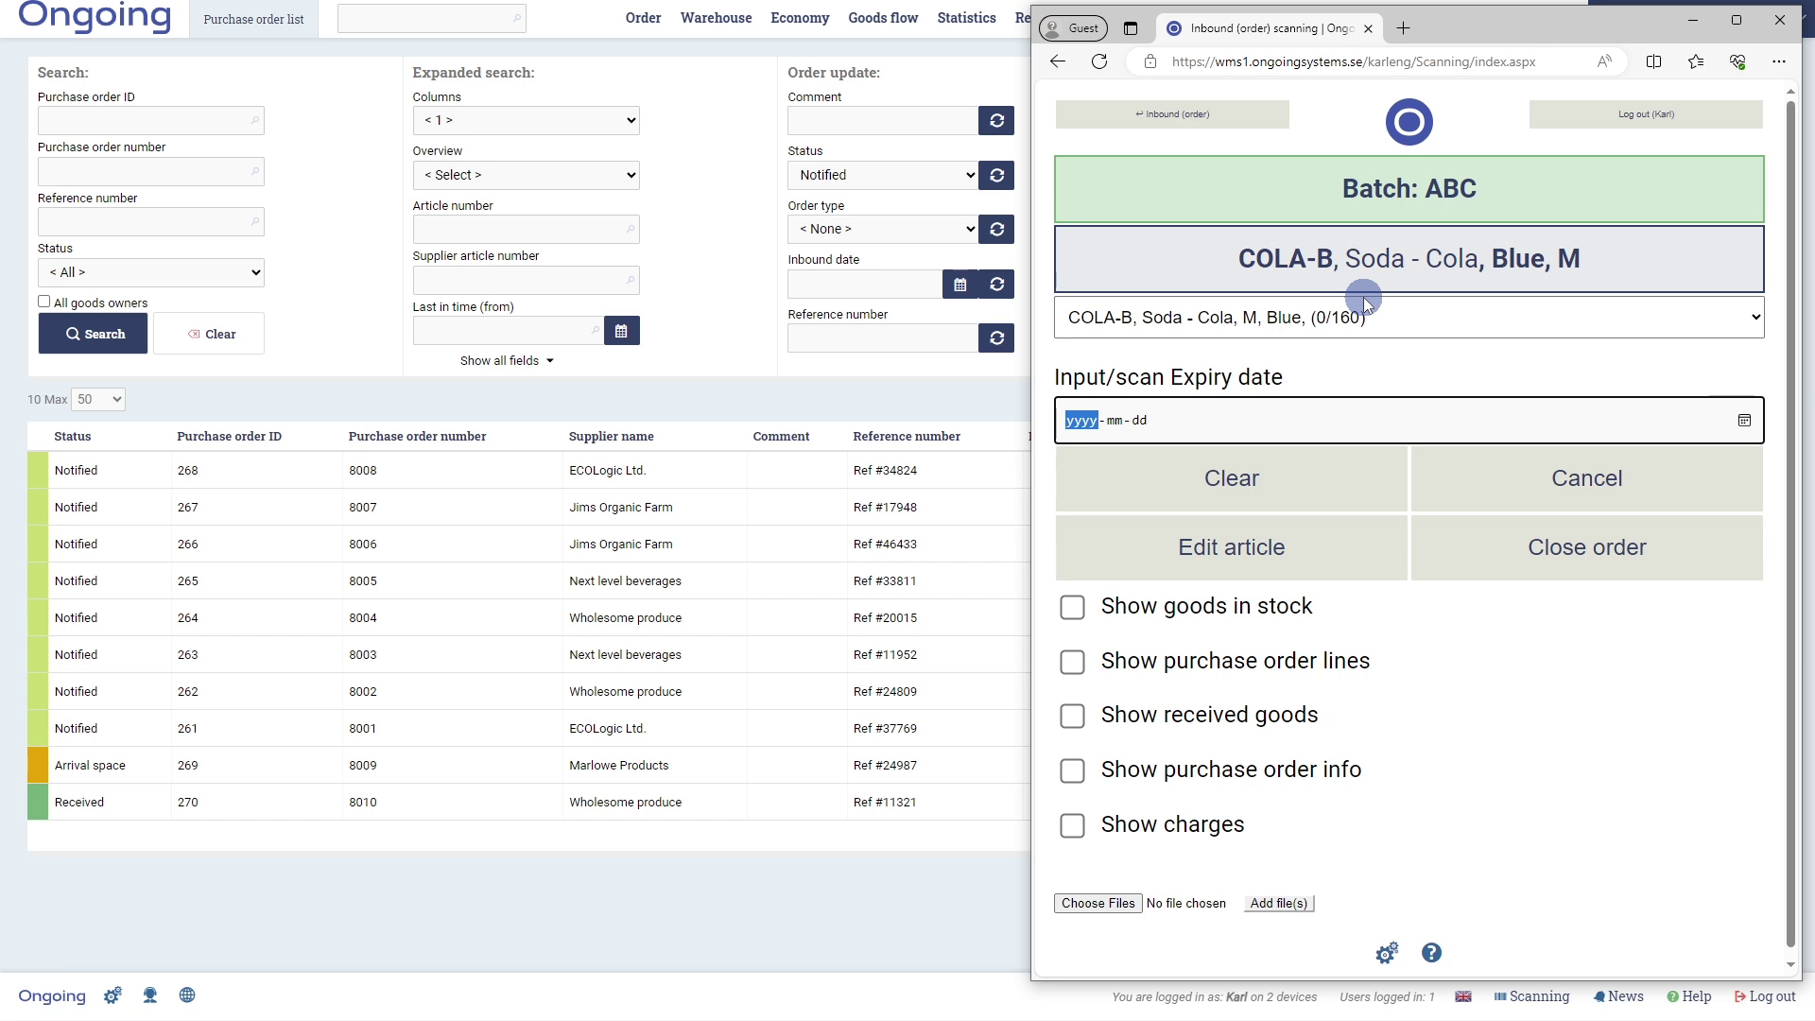
{"action": "type", "text": "2026-01-01"}
{"action": "key", "text": "Return"}
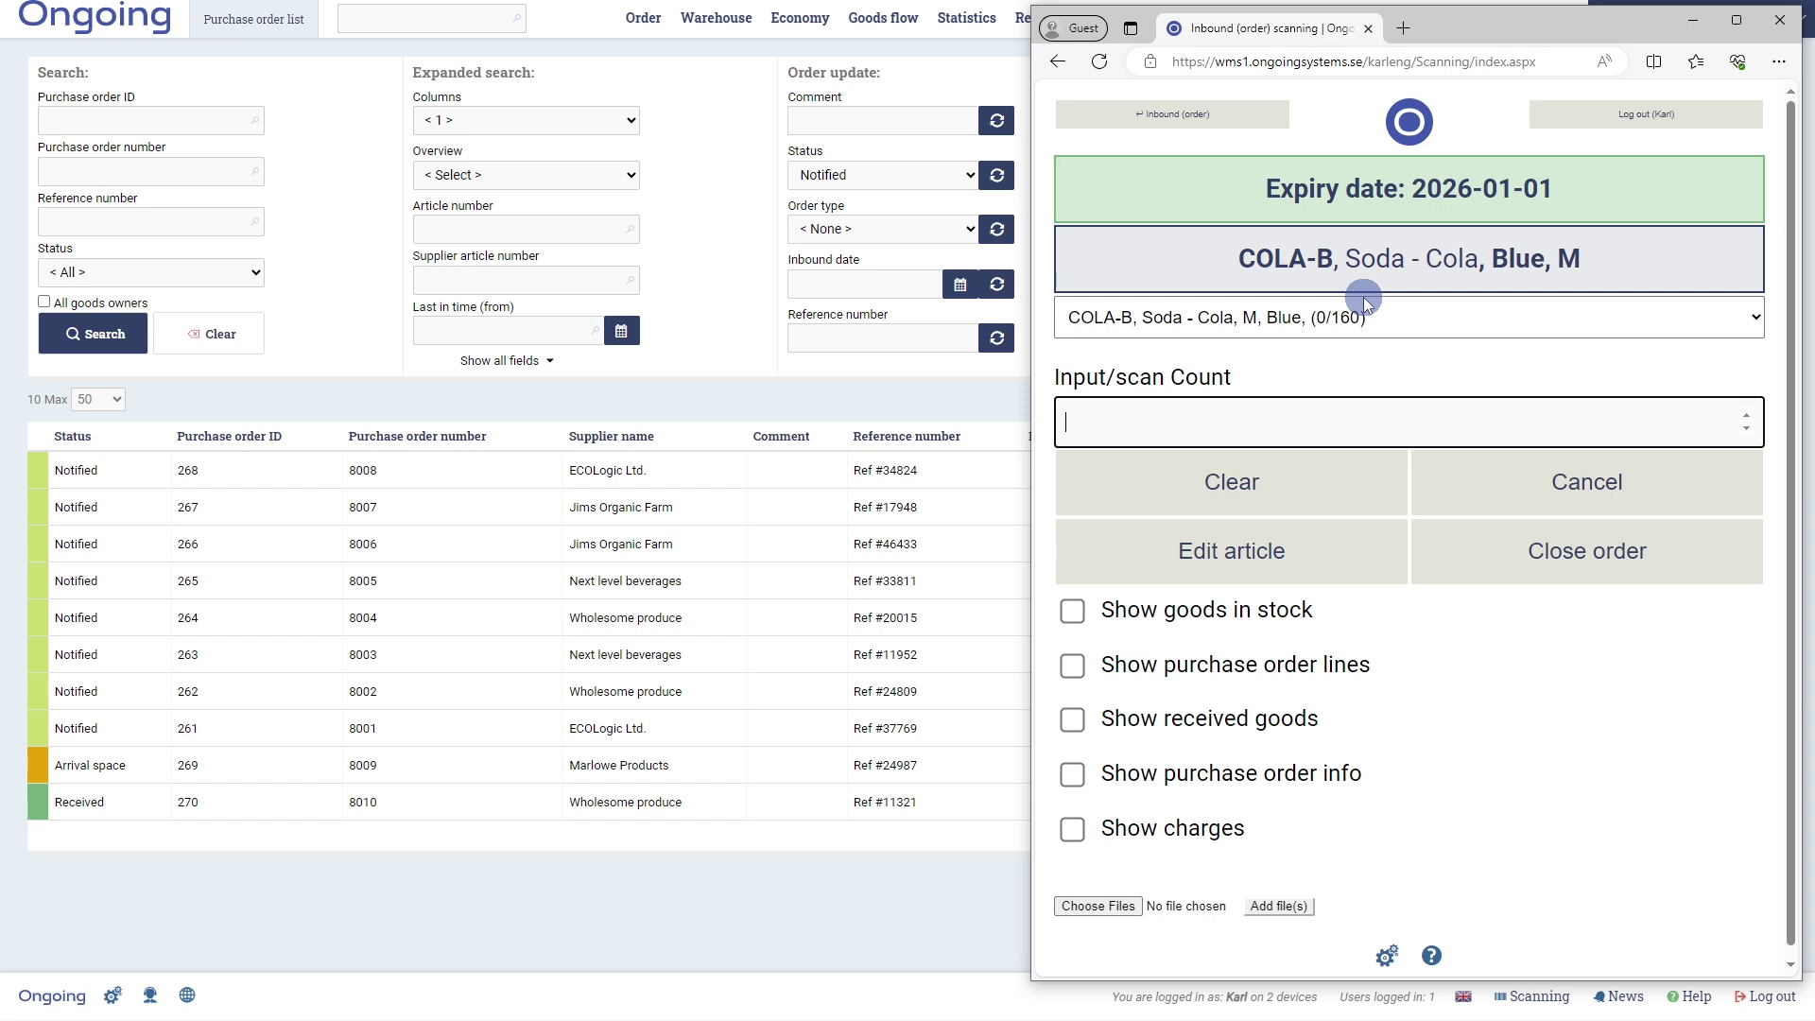
{"action": "type", "text": "80"}
{"action": "key", "text": "Return"}
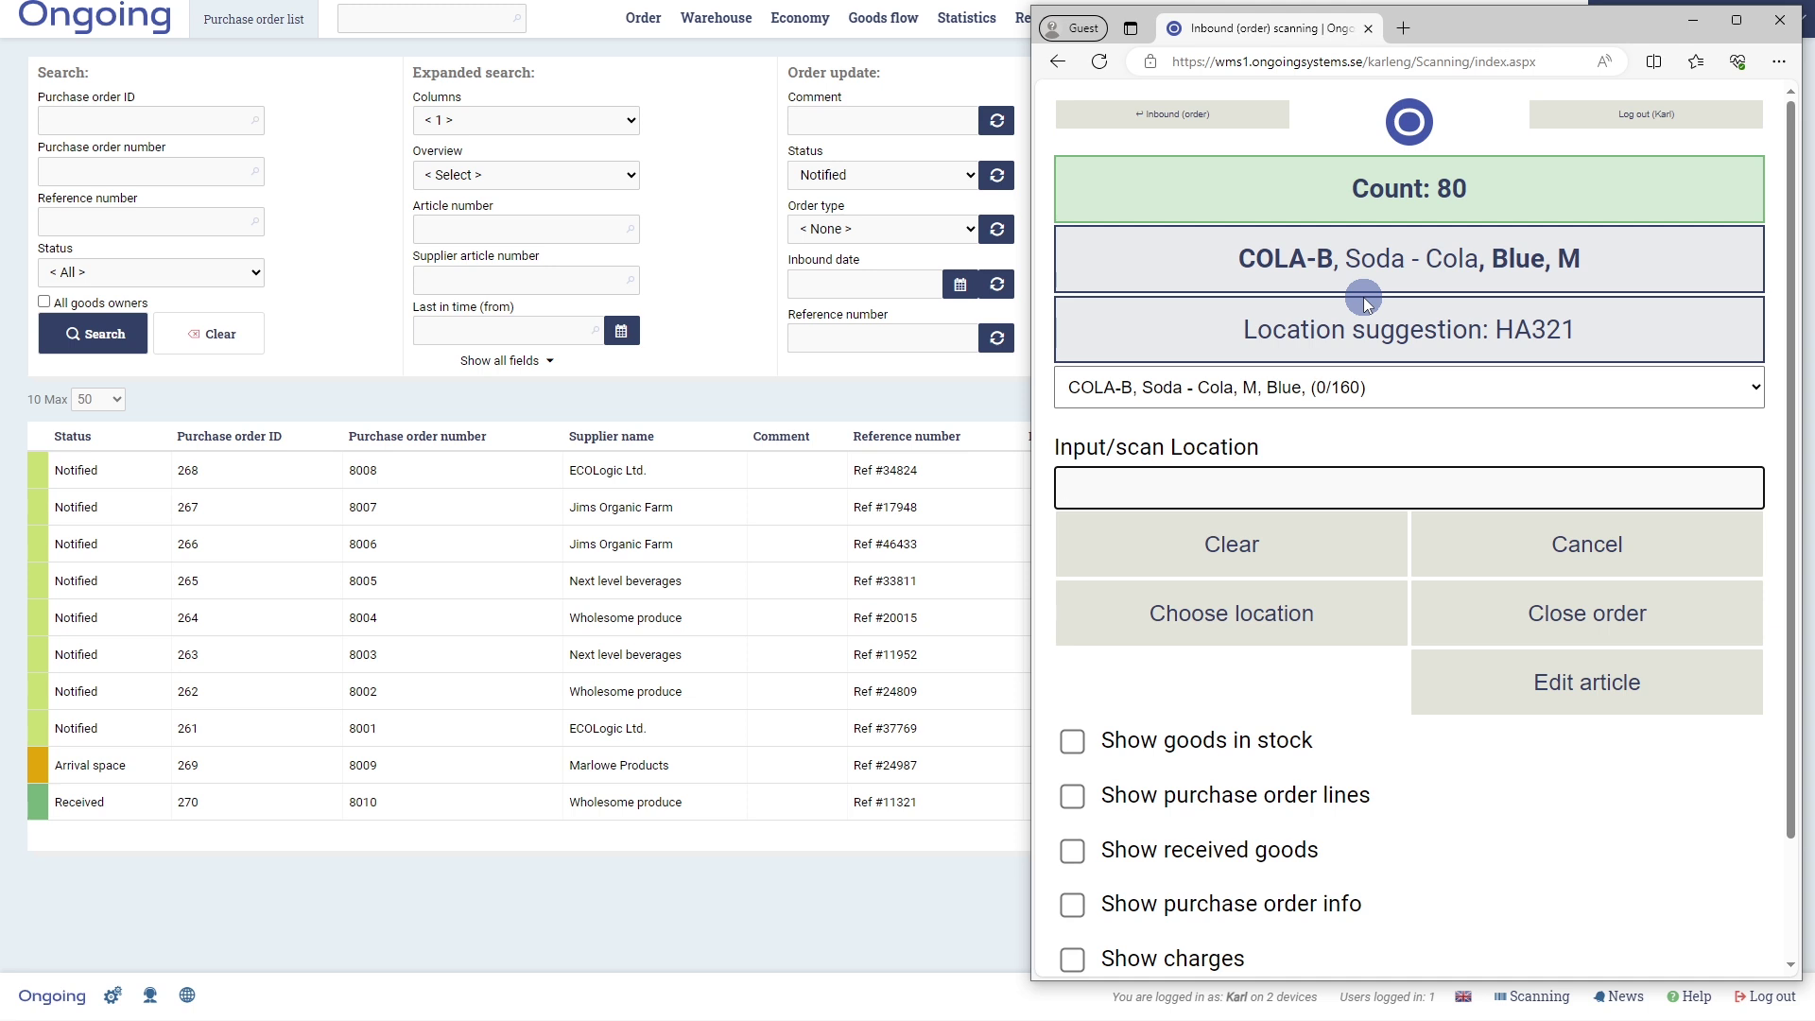
{"action": "type", "text": "a1"}
{"action": "key", "text": "Return"}
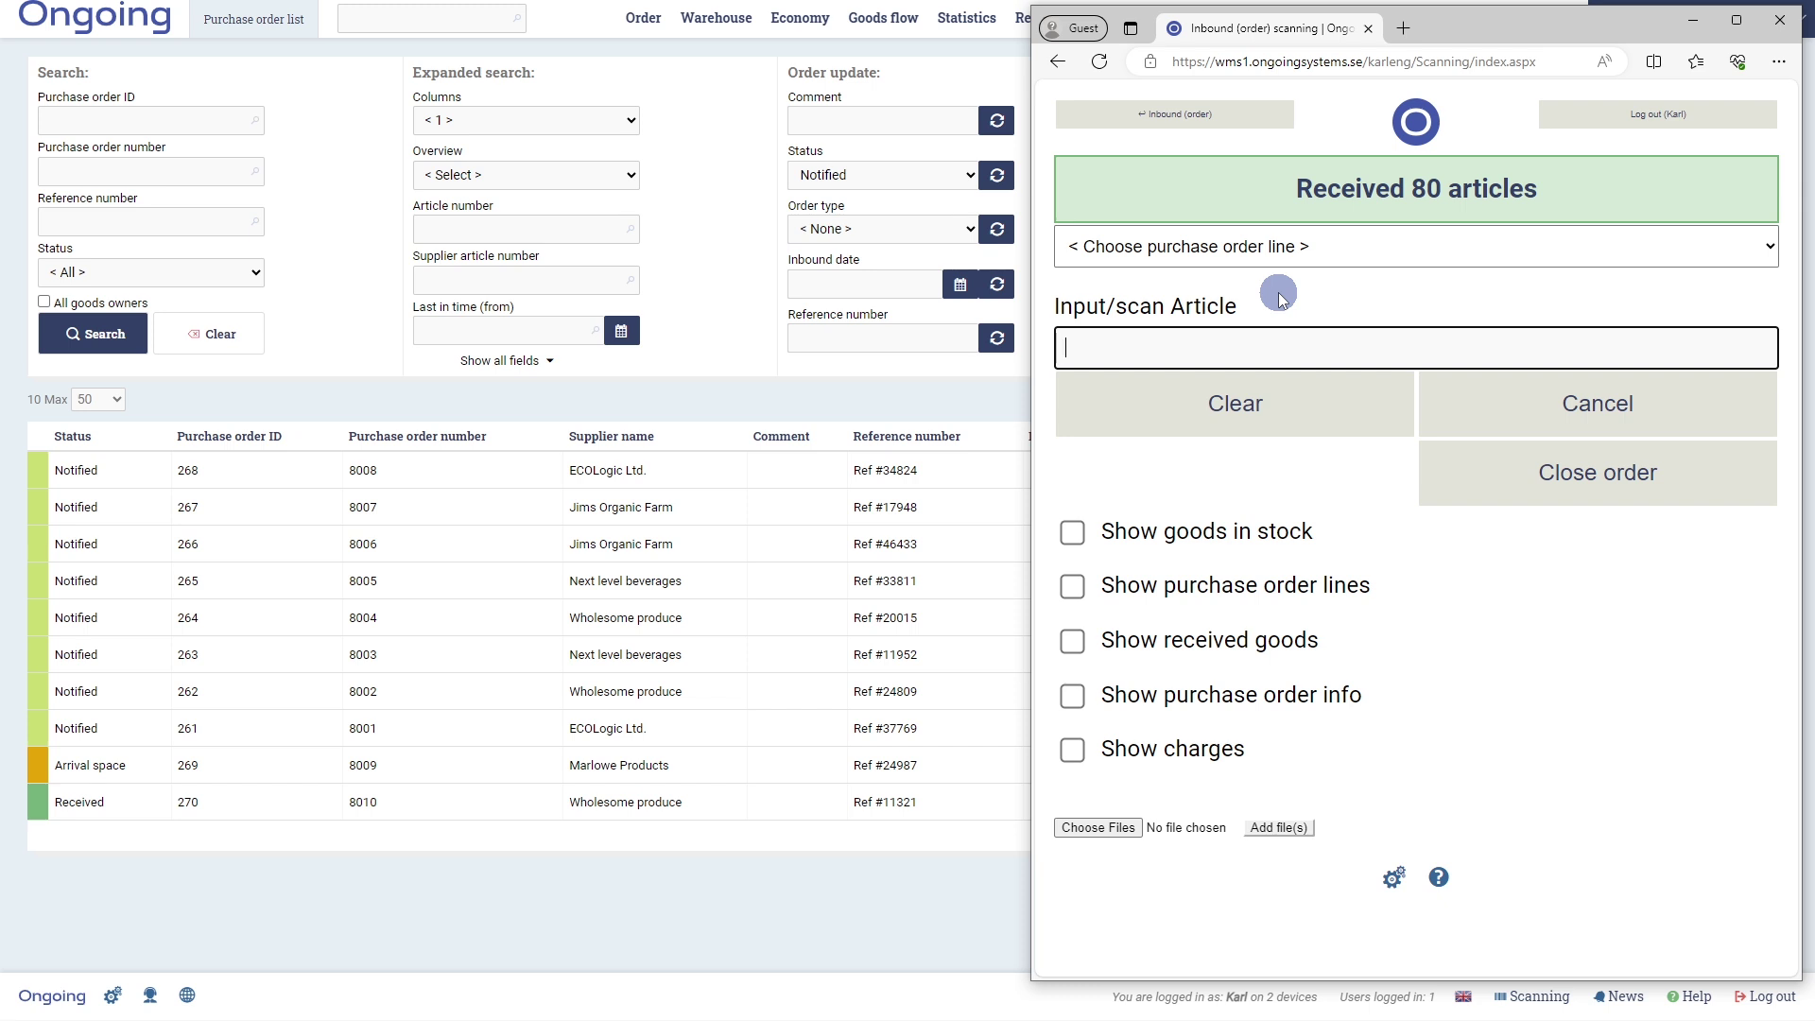
Choose the COLA-B Soda - Cola line and enter batch CBA with expiry 2028-01-01
{"action": "left_click", "coordinate": [1265, 251]}
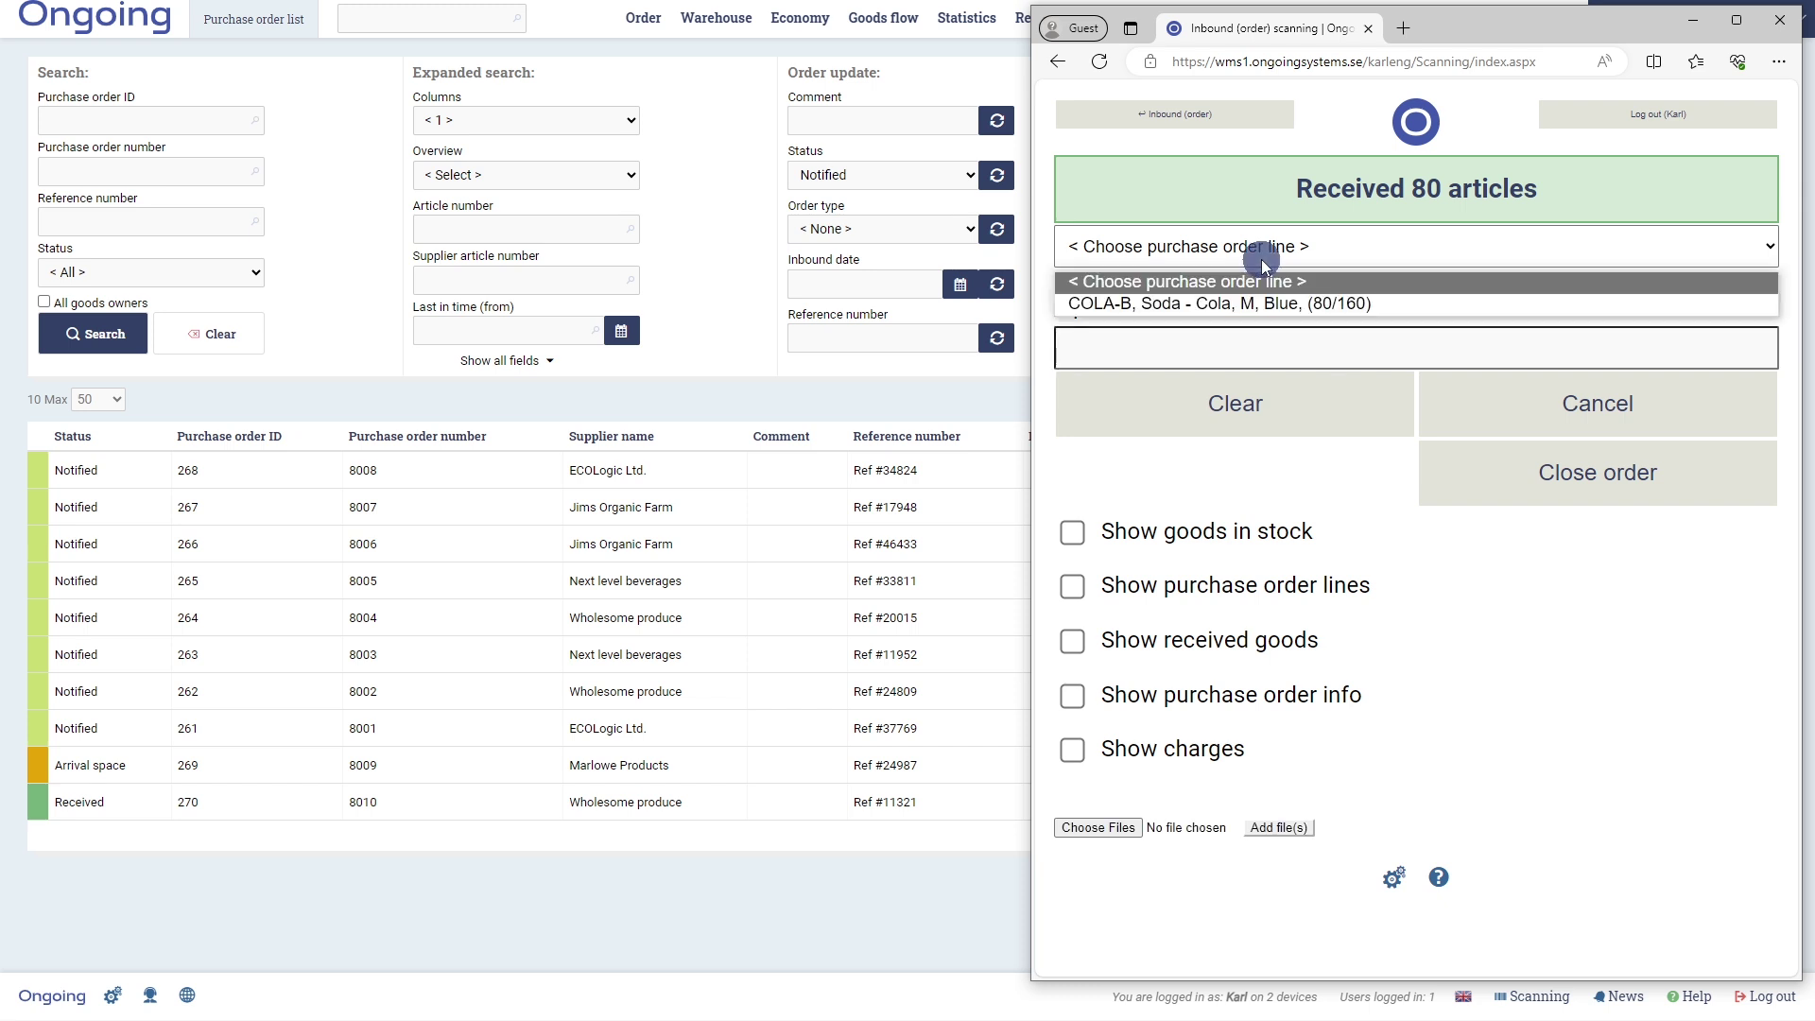
{"action": "left_click", "coordinate": [1310, 304]}
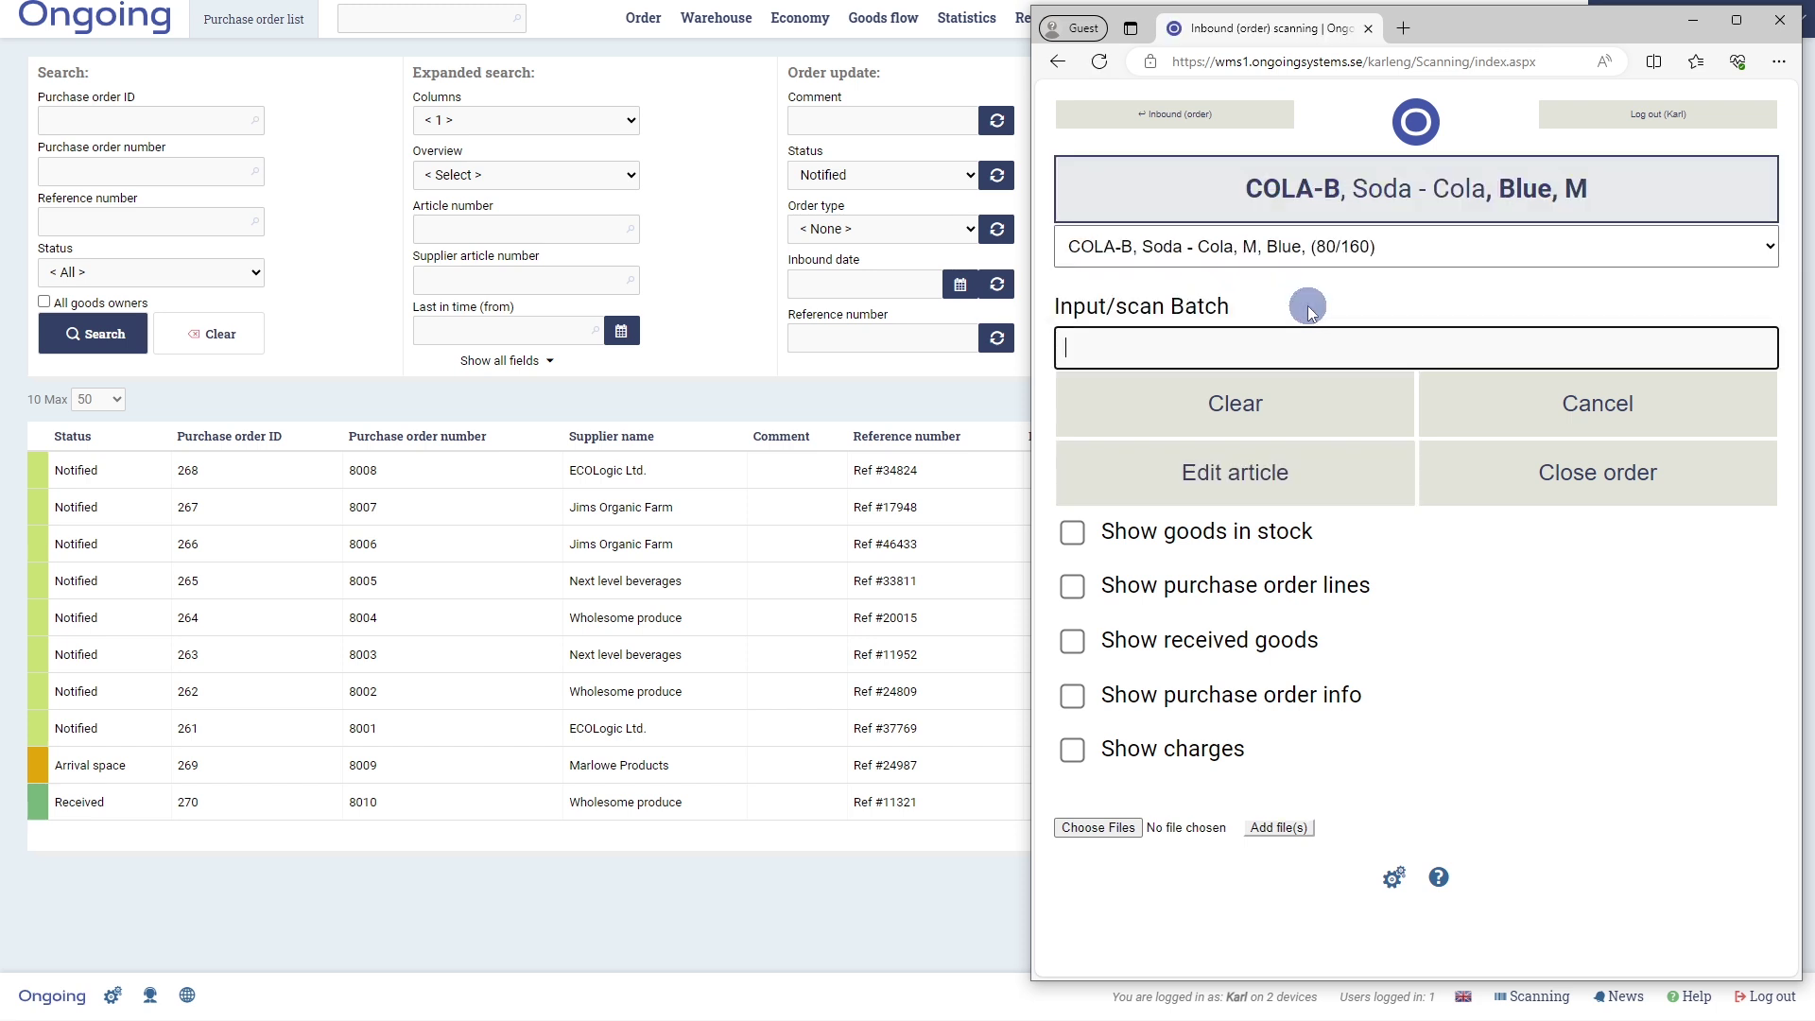
{"action": "type", "text": "CBA"}
{"action": "key", "text": "Return"}
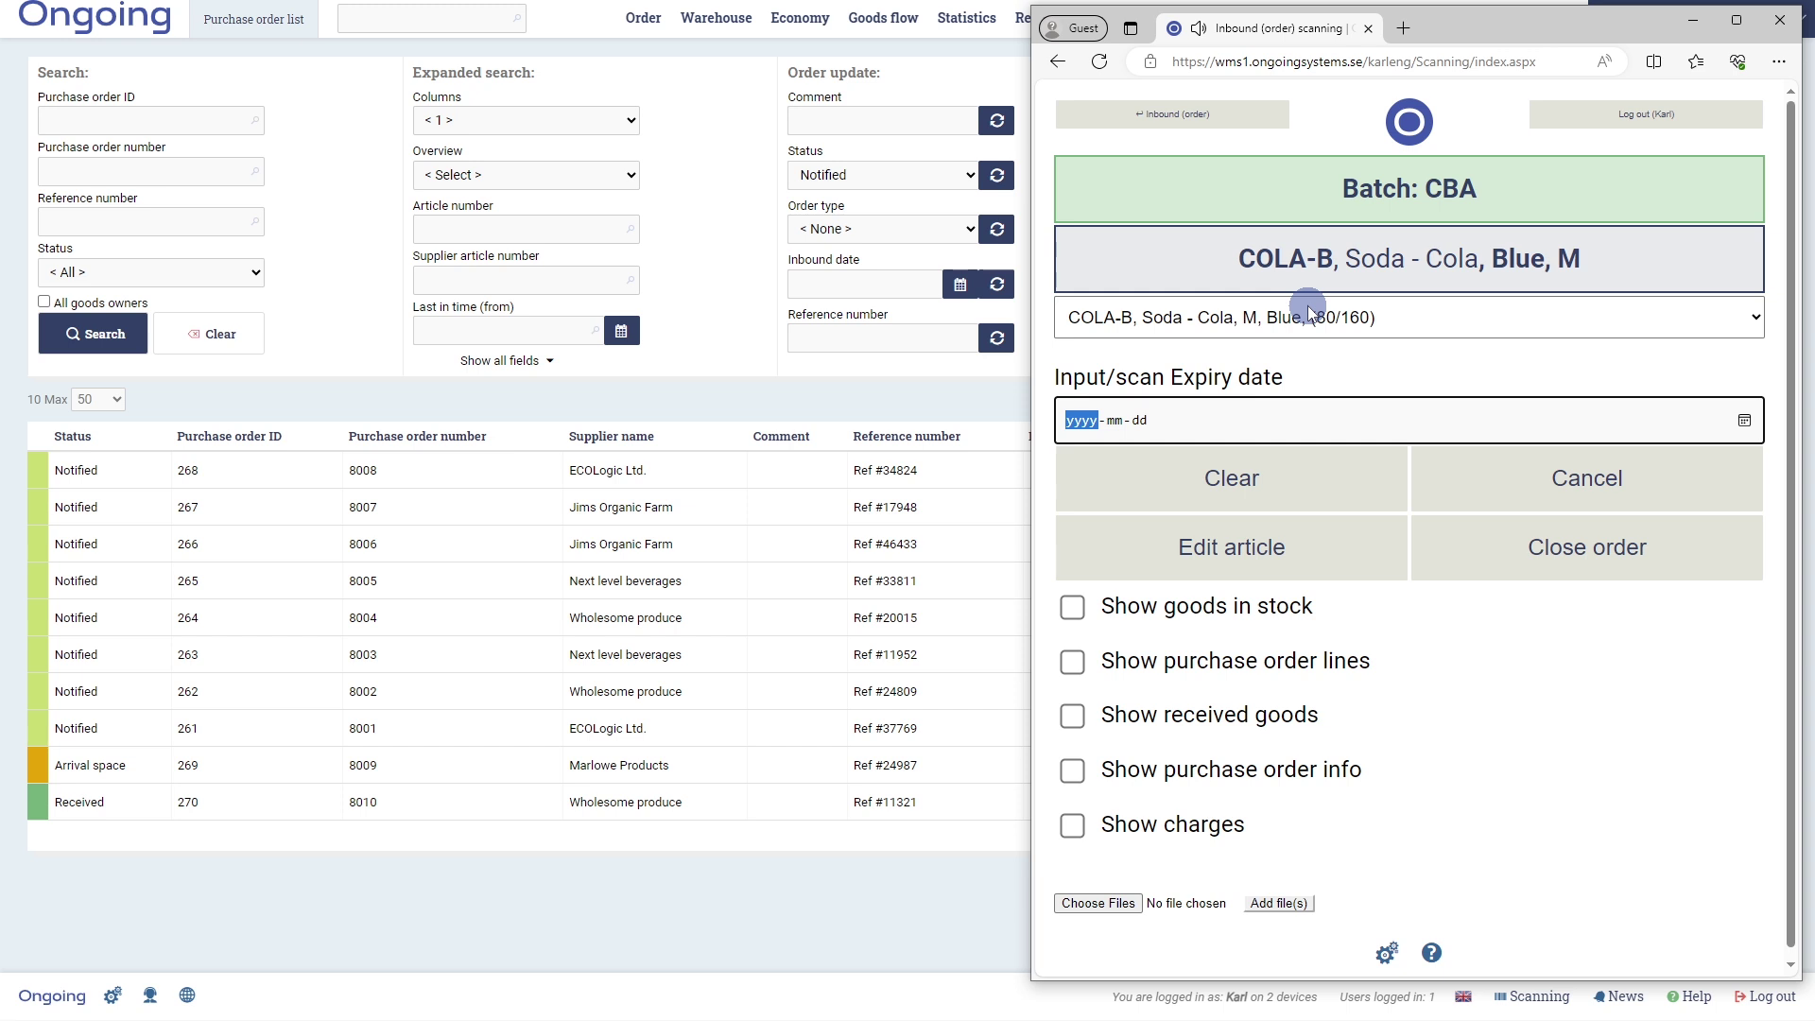
{"action": "type", "text": "20280101"}
{"action": "key", "text": "Return"}
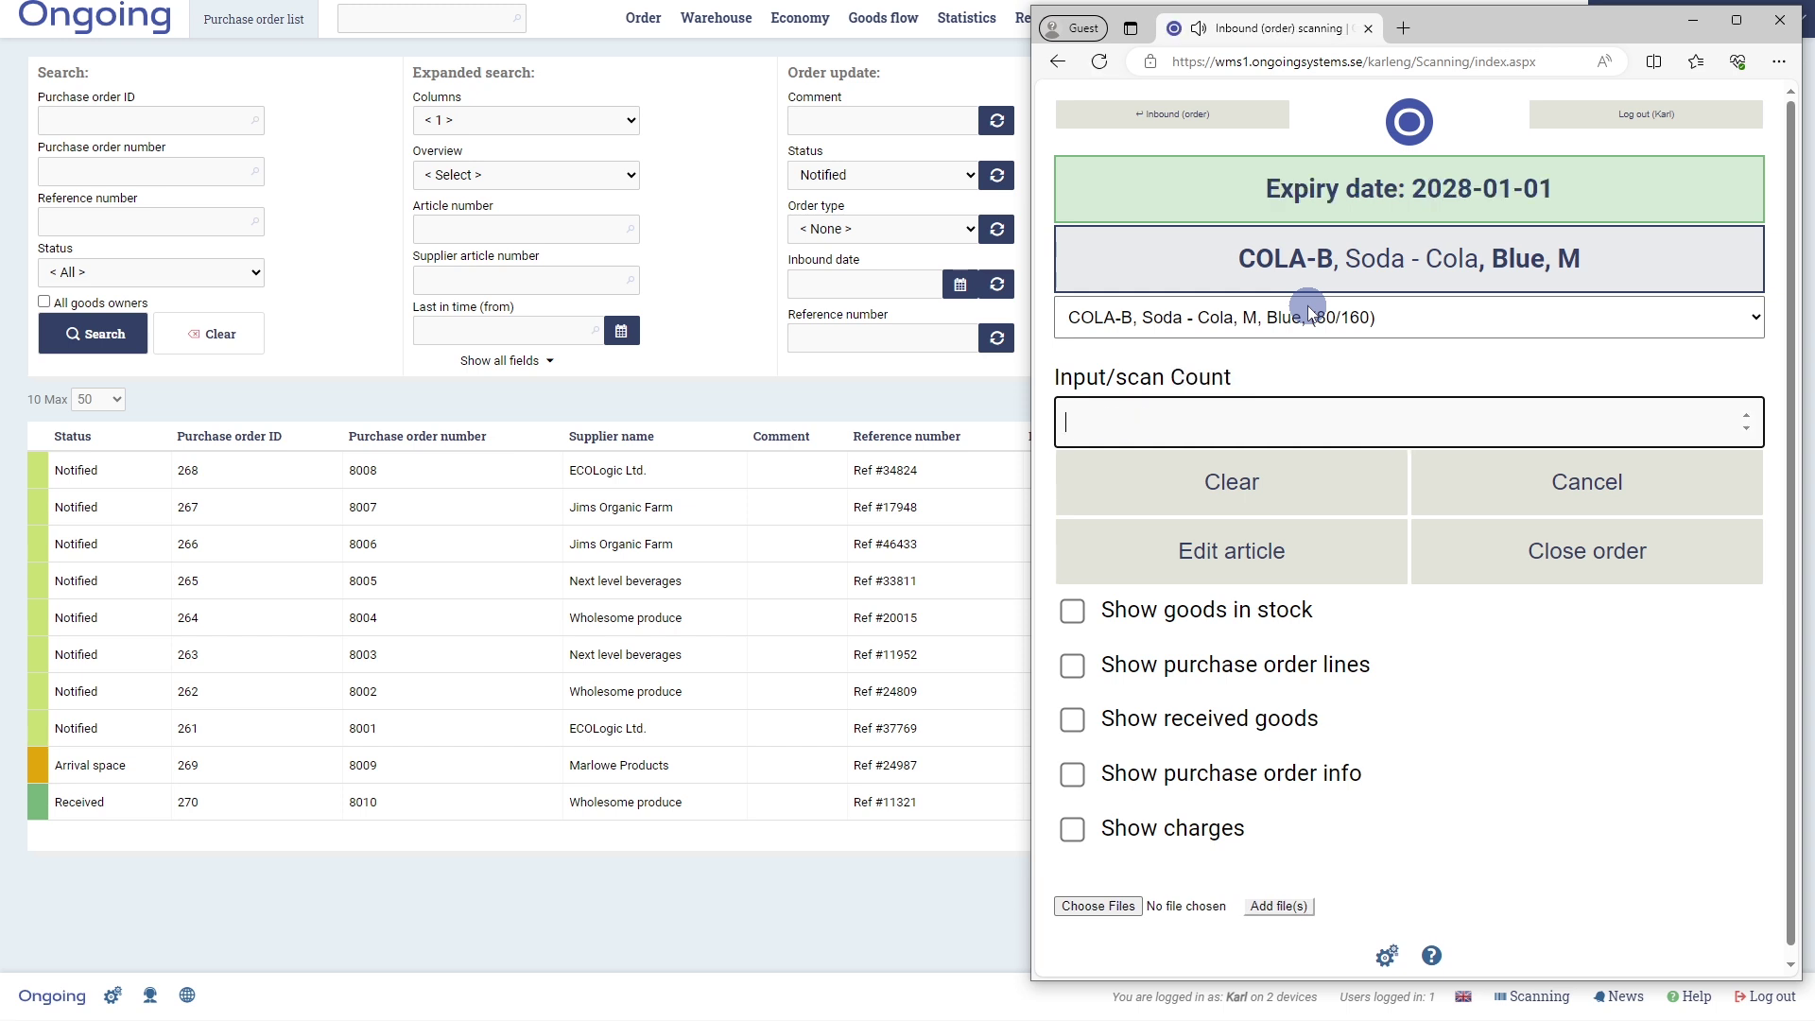
Book a count of 80 into location A2 and close purchase order 8009
{"action": "type", "text": "80"}
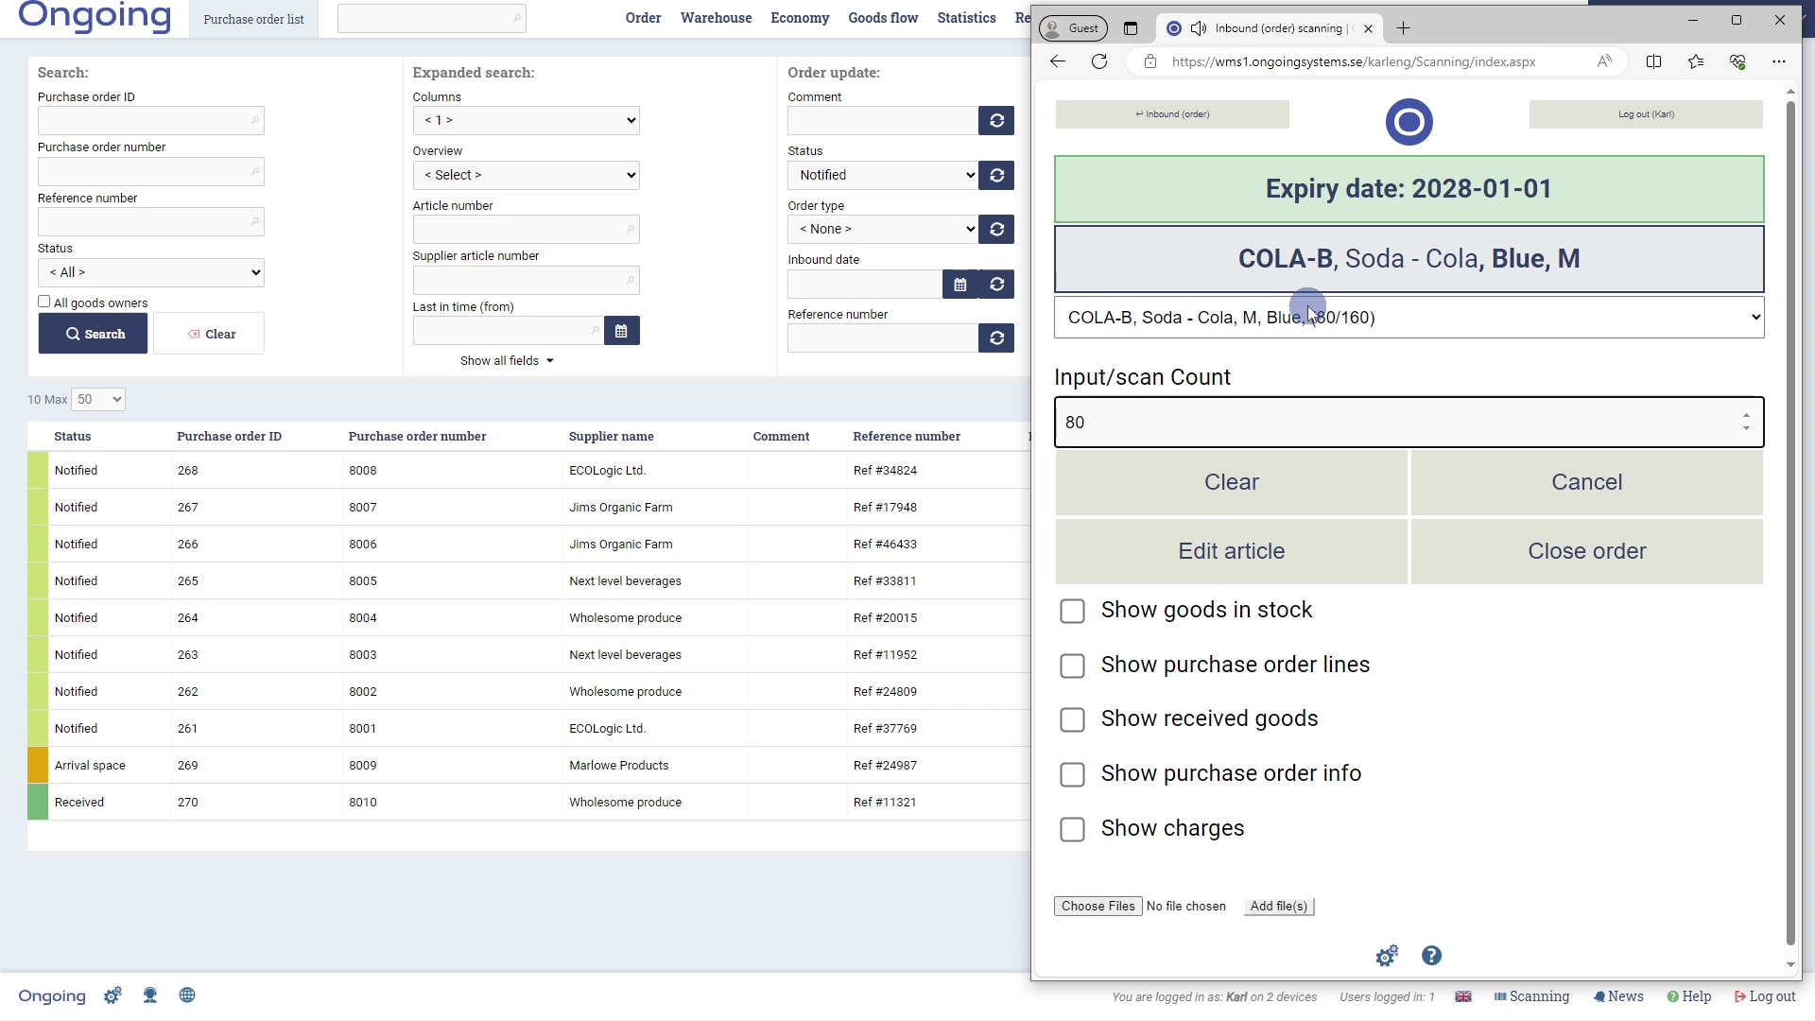
{"action": "key", "text": "Return"}
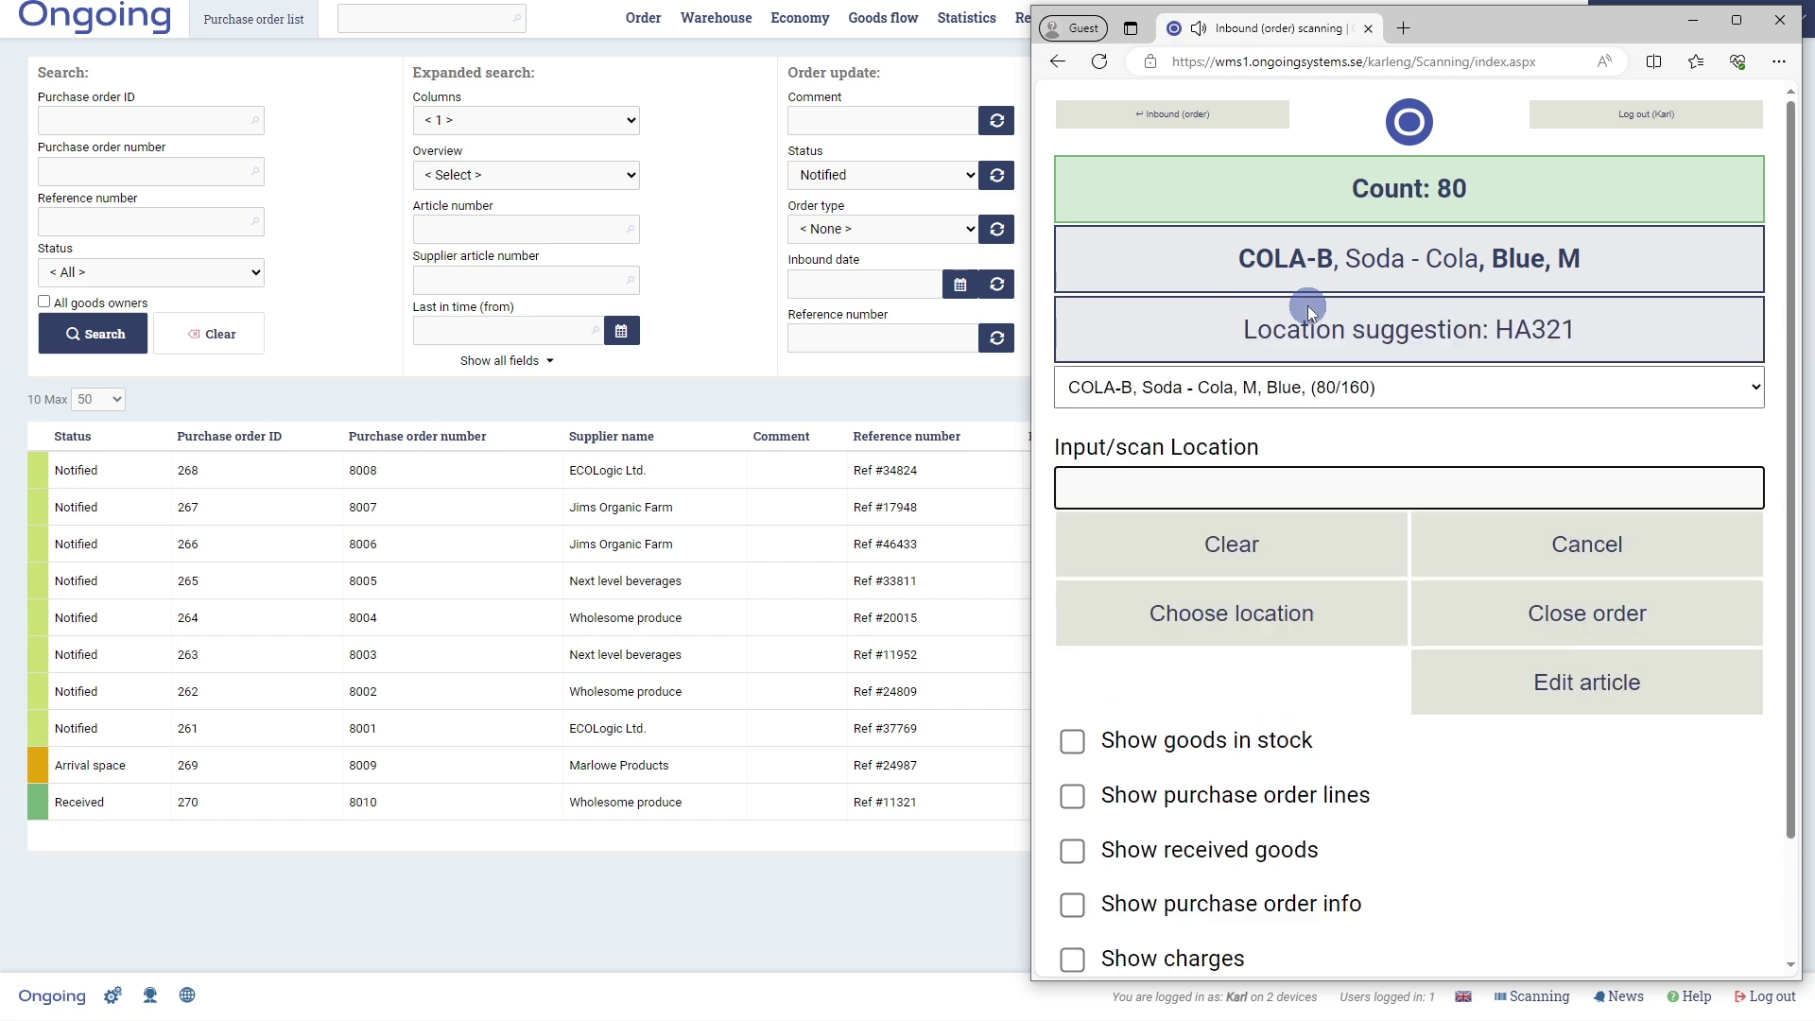
{"action": "type", "text": "a2"}
{"action": "key", "text": "Return"}
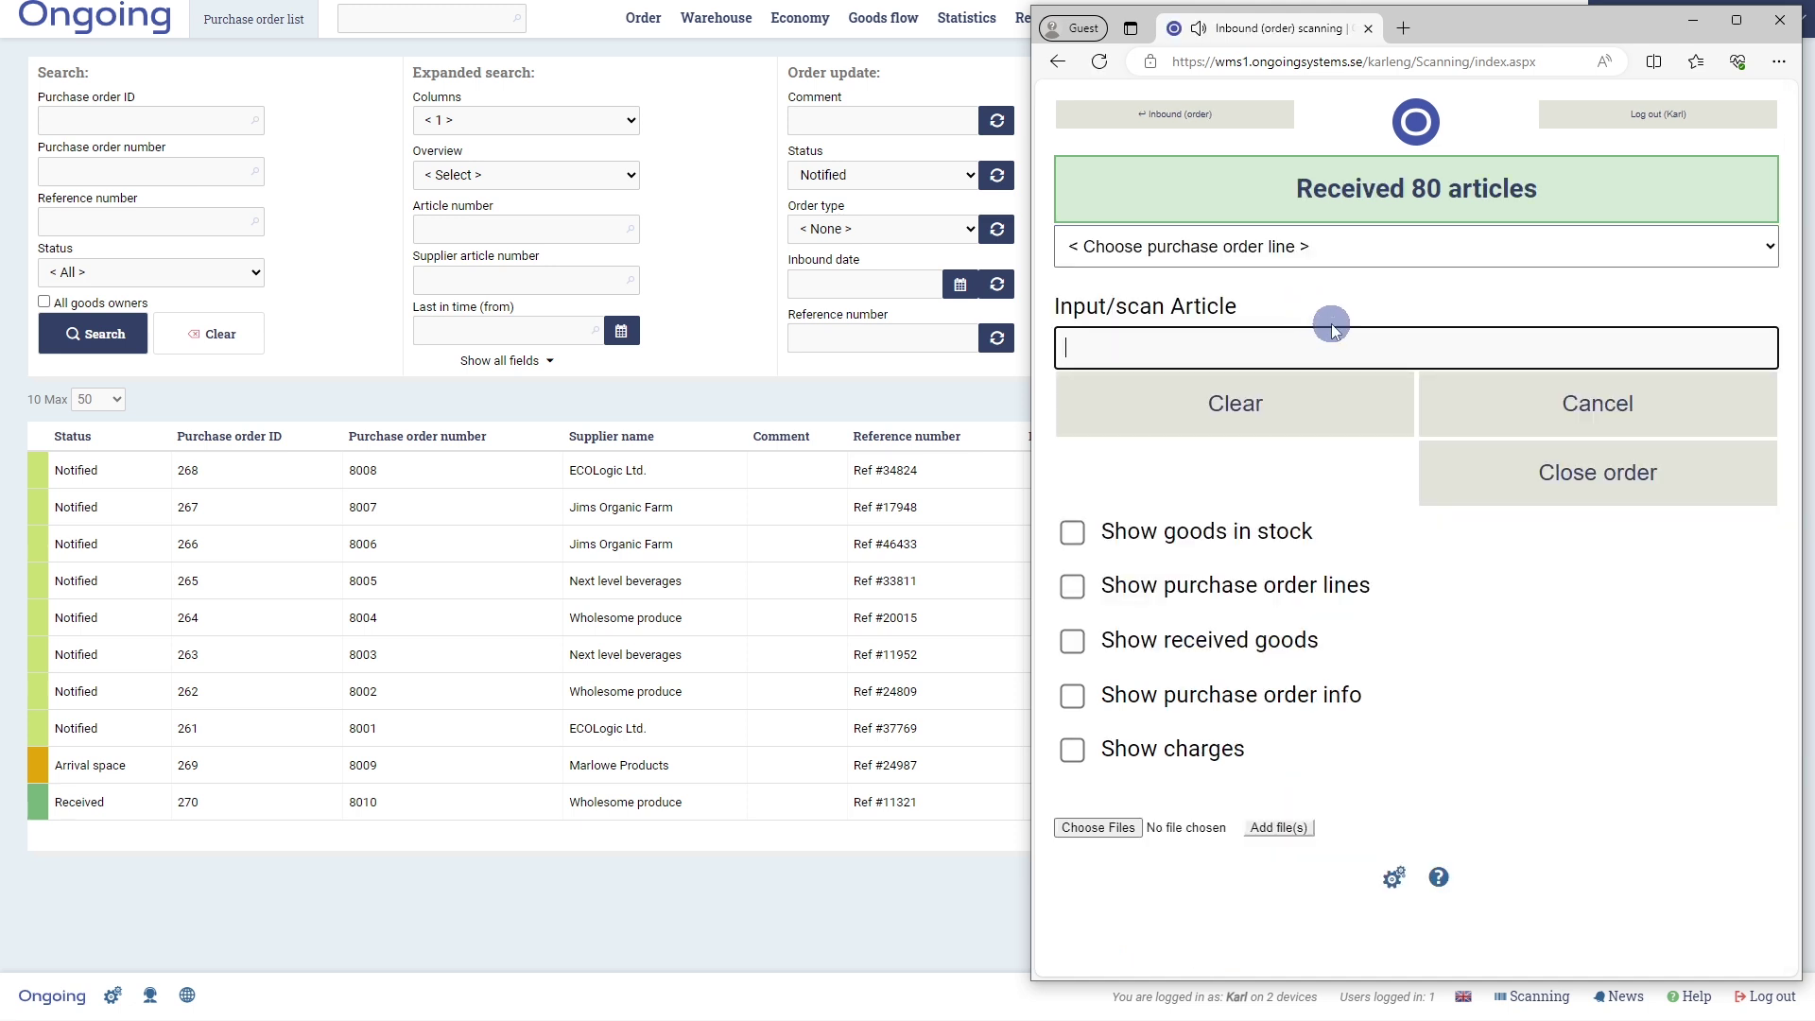
{"action": "left_click", "coordinate": [1524, 478]}
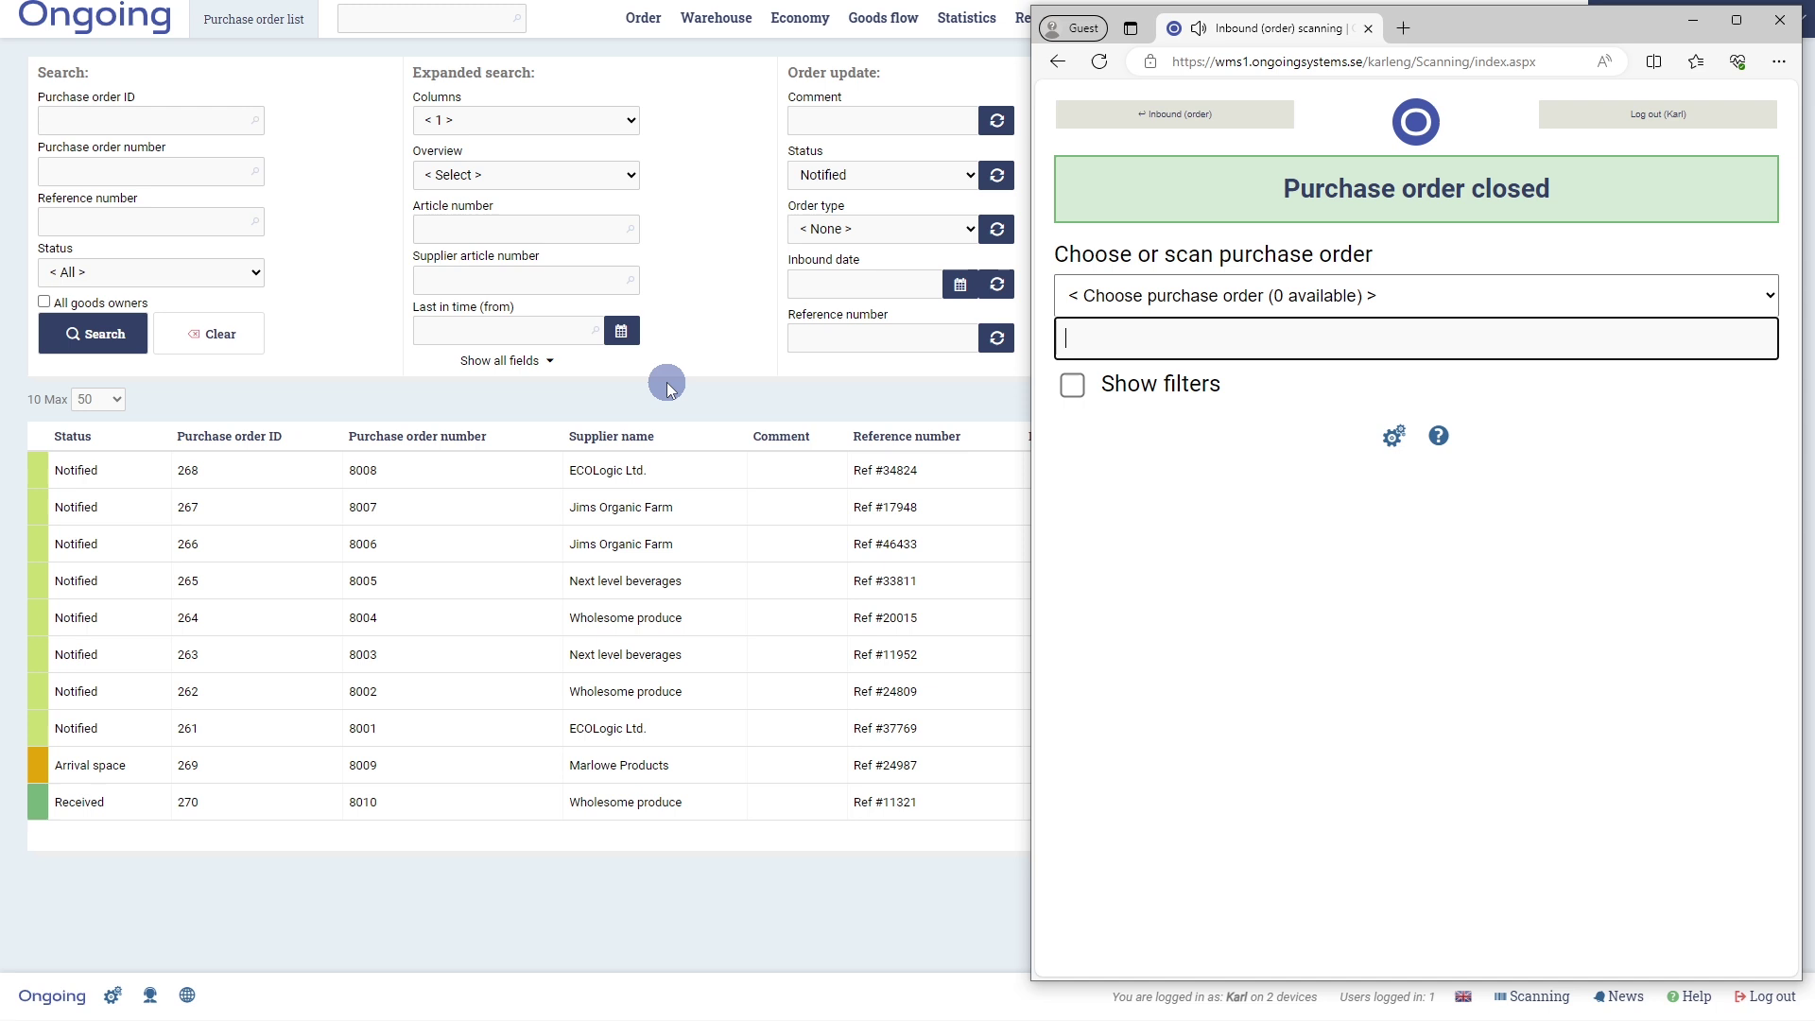
{"action": "left_click", "coordinate": [603, 486]}
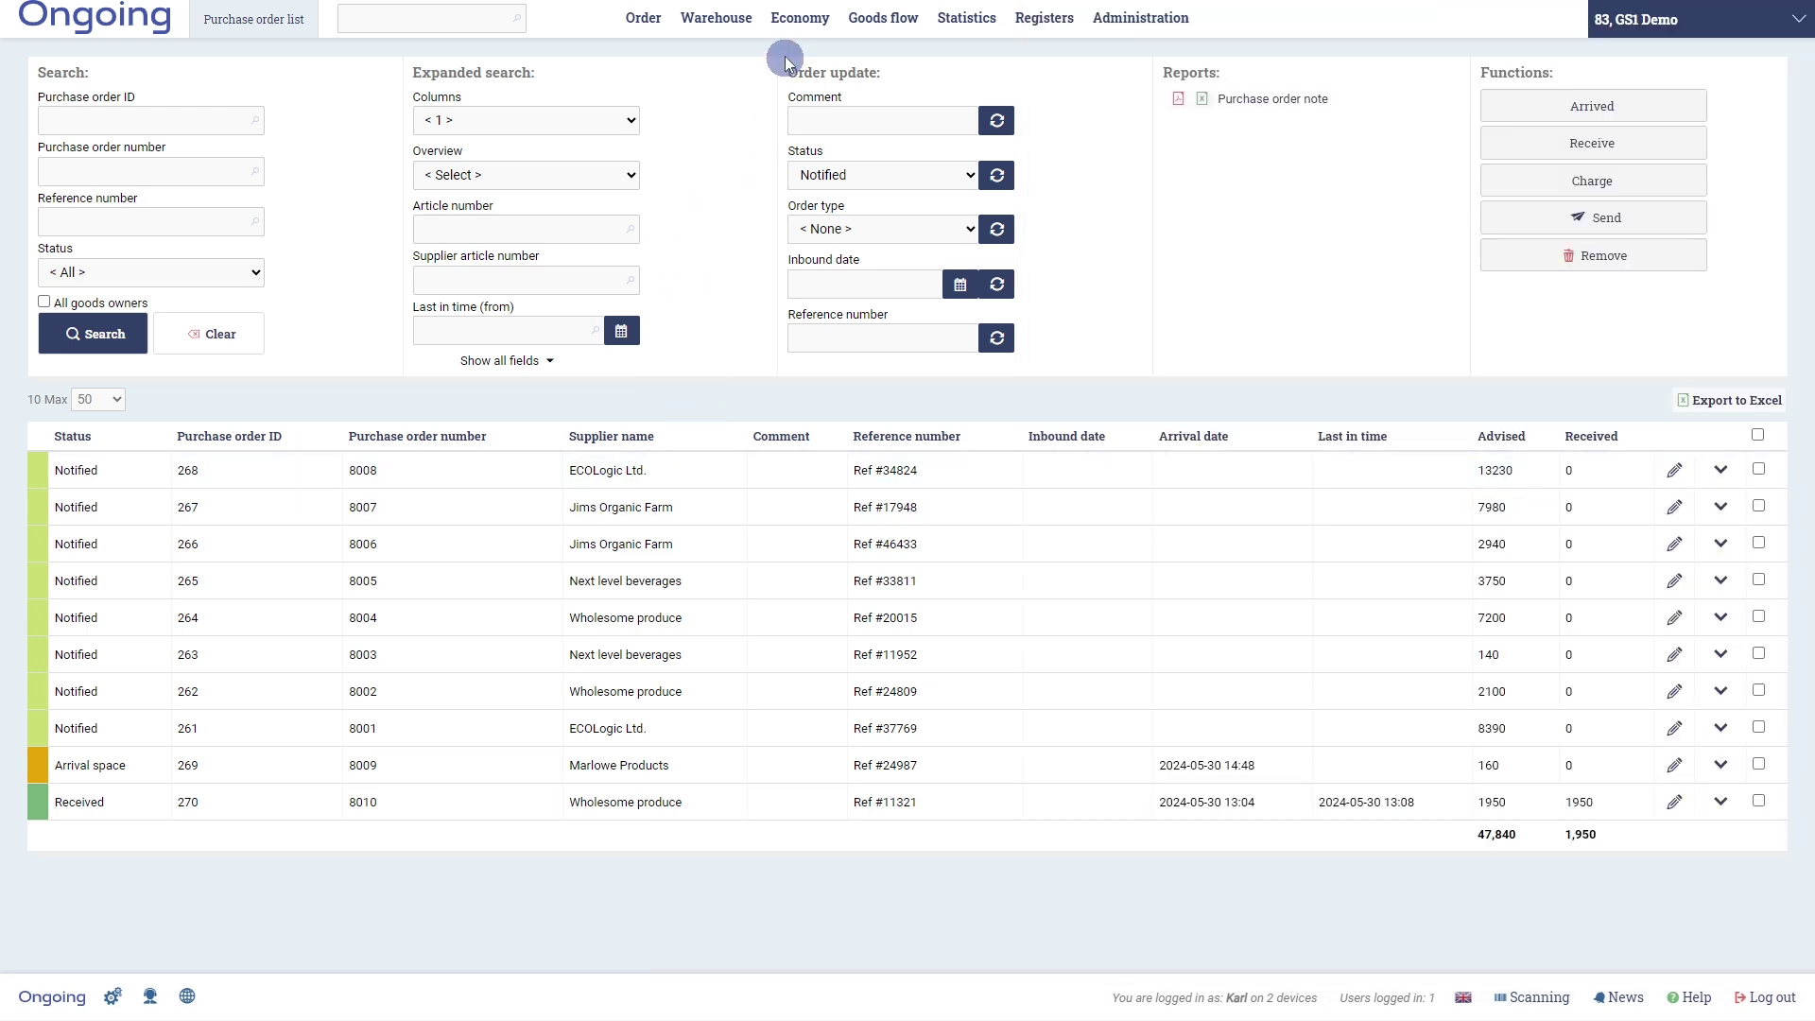
Sort Update goods info by newest inbound date, select both COLA-B pallets, and generate GS1 SSCC labels
{"action": "mouse_move", "coordinate": [738, 31]}
{"action": "left_click", "coordinate": [792, 110]}
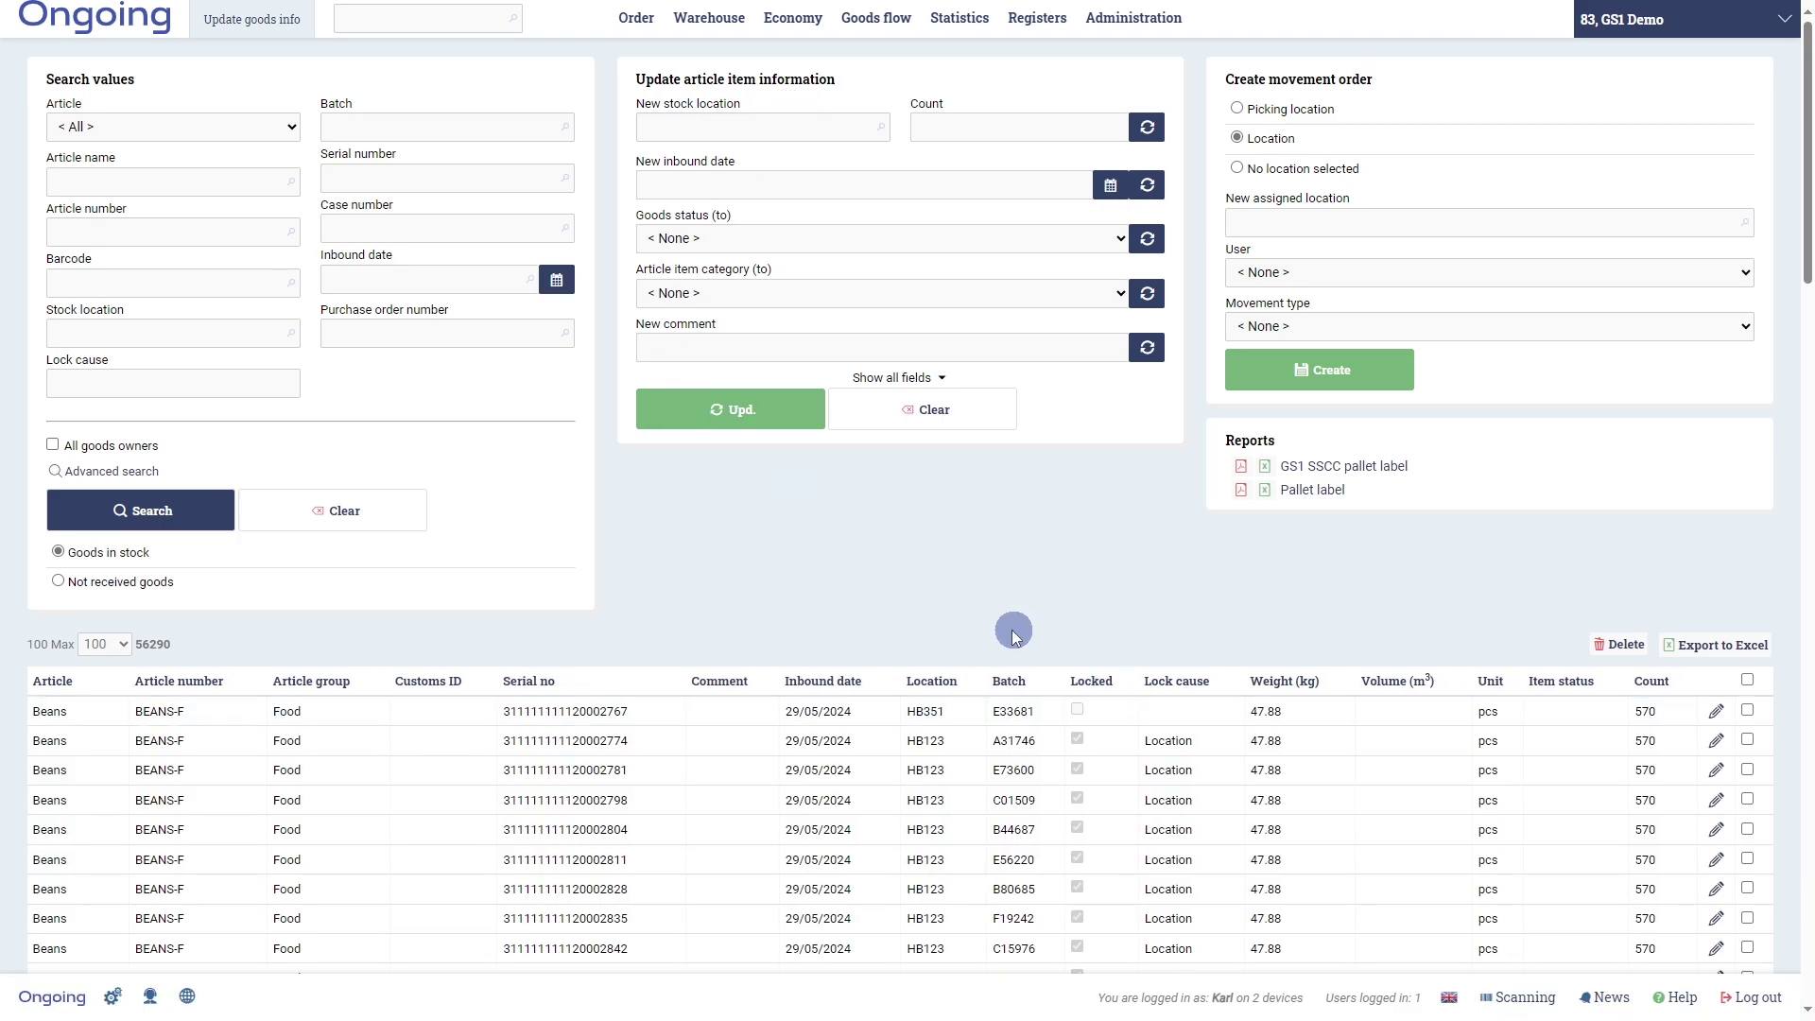
{"action": "left_click", "coordinate": [836, 682]}
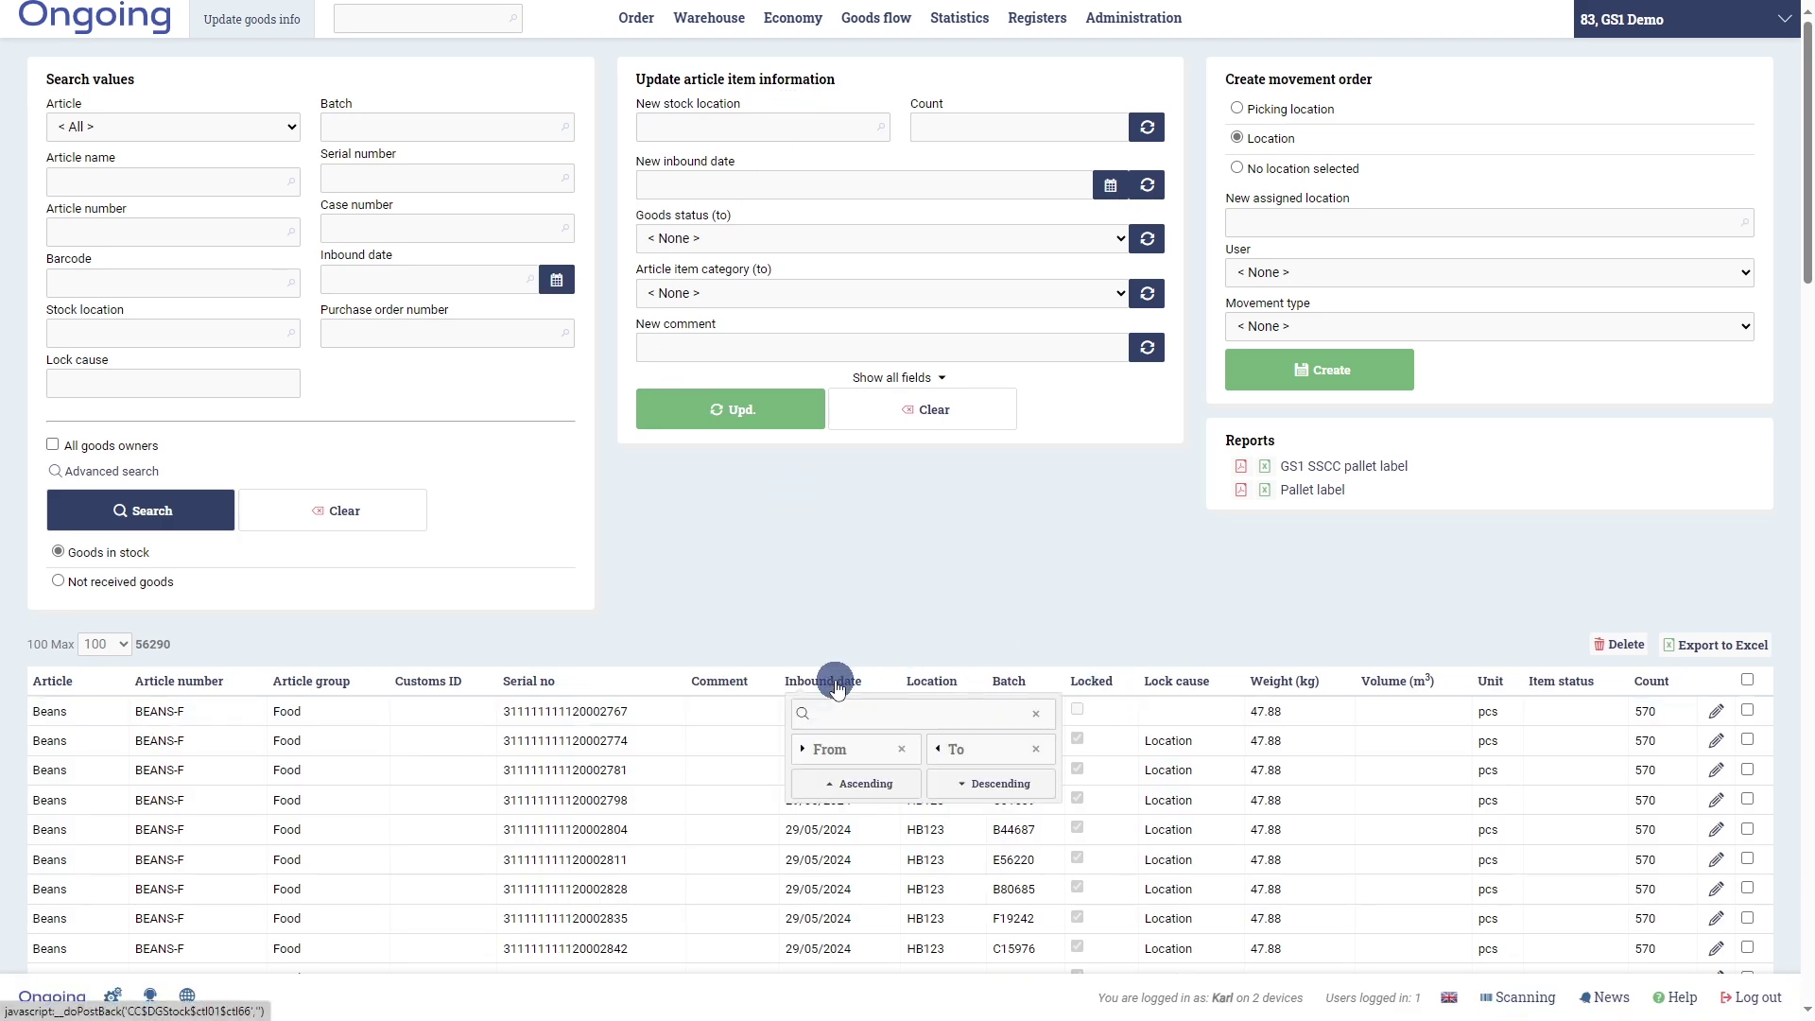
{"action": "left_click", "coordinate": [992, 785]}
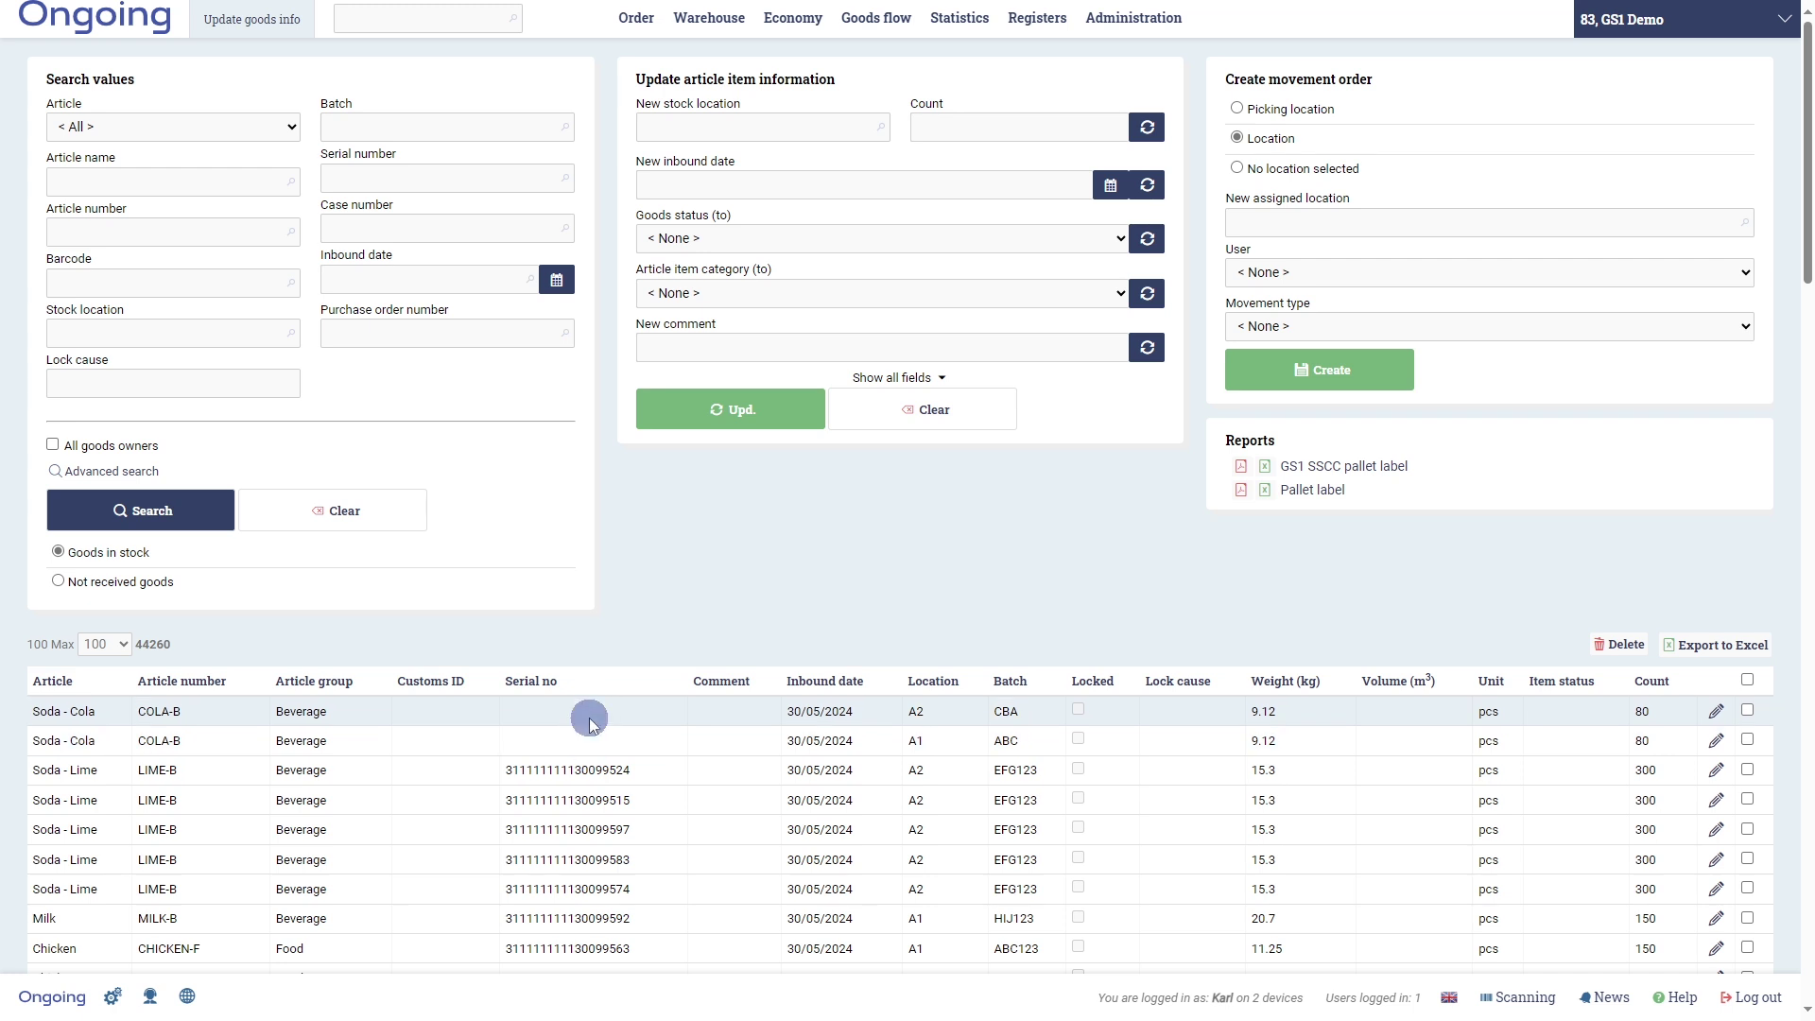
{"action": "left_click", "coordinate": [1747, 710]}
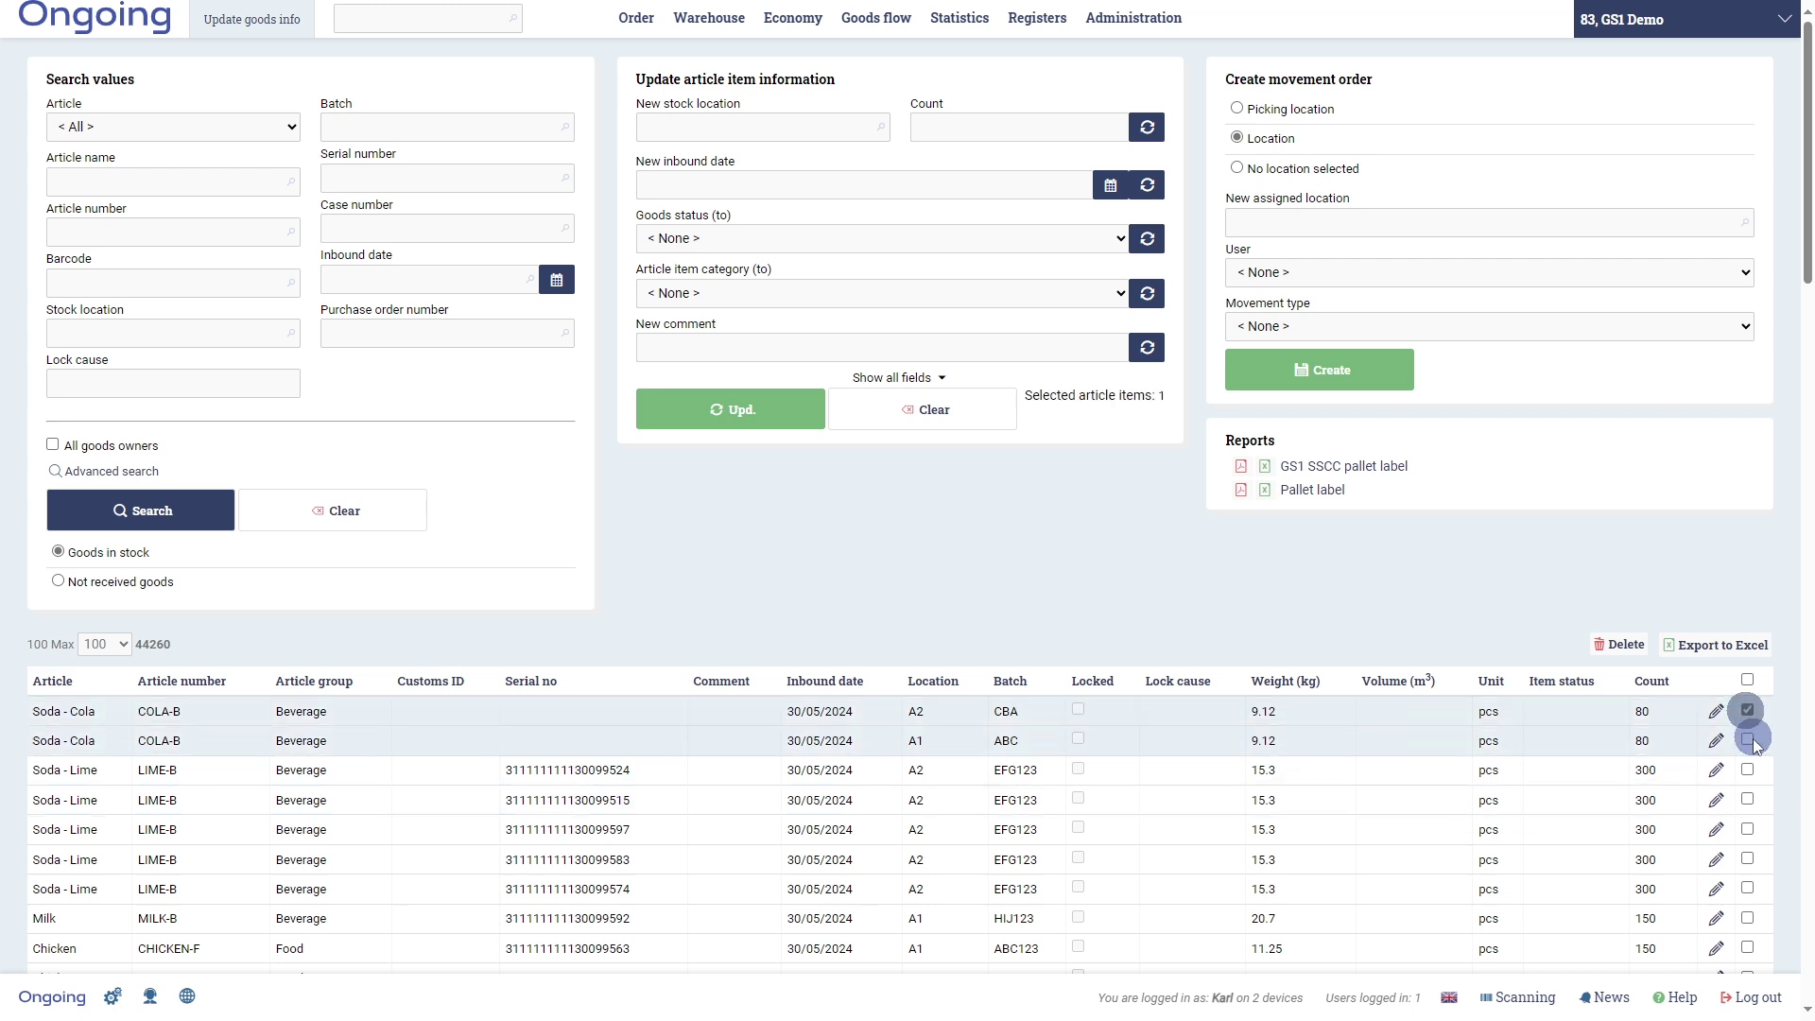
{"action": "left_click", "coordinate": [1747, 740]}
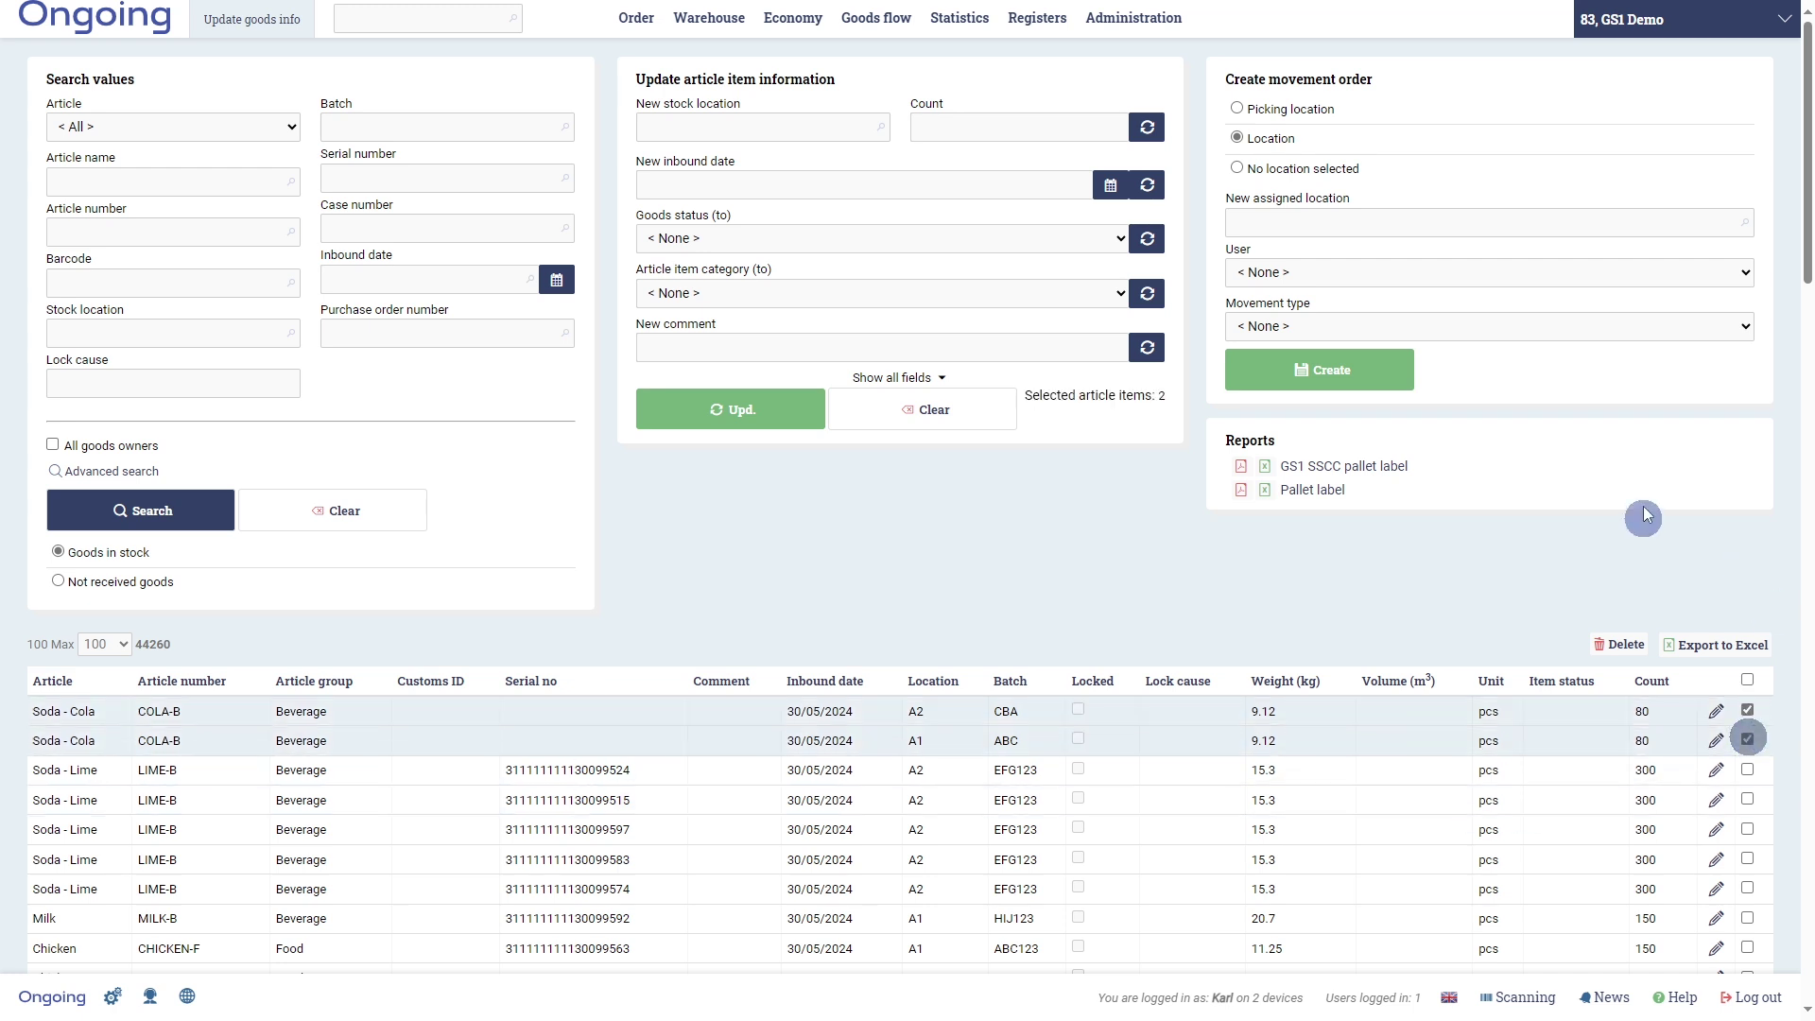
{"action": "left_click", "coordinate": [1391, 468]}
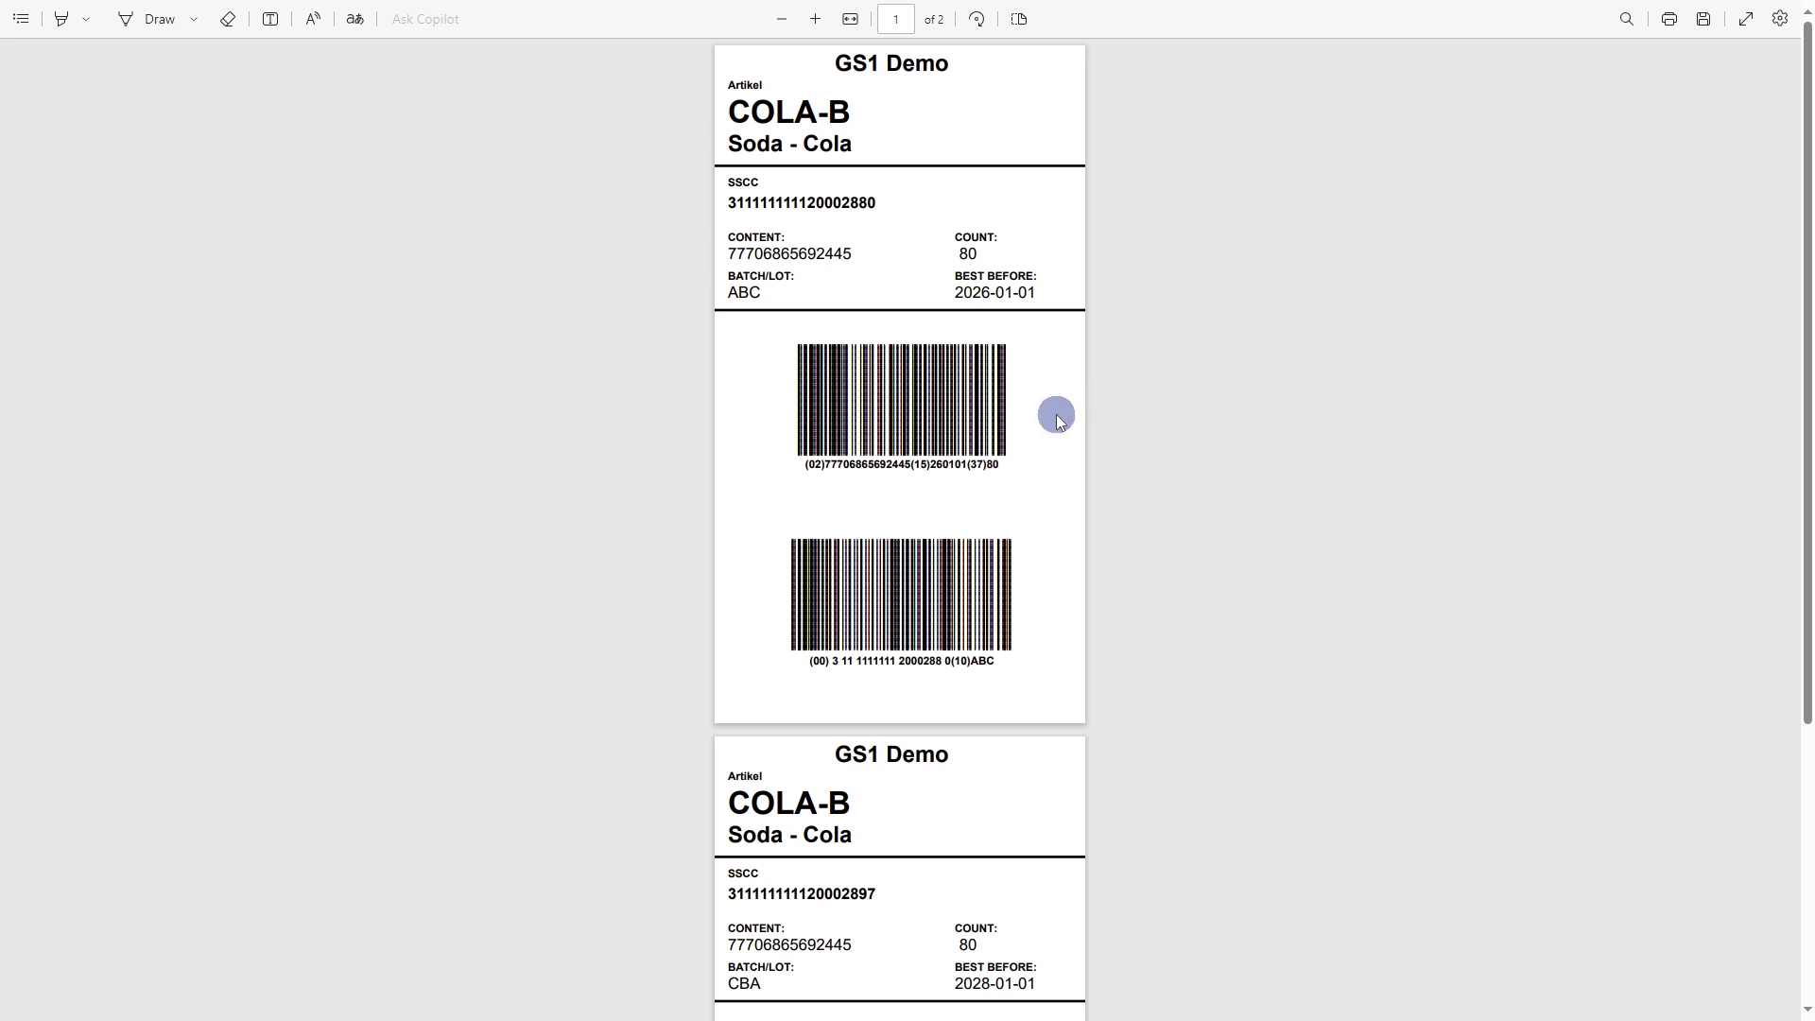
Scroll through the two-page SSCC label PDF for batches ABC and CBA, then close it
{"action": "scroll", "coordinate": [1037, 413], "scroll_direction": "down", "scroll_amount": 2}
{"action": "scroll", "coordinate": [1037, 416], "scroll_direction": "up", "scroll_amount": 2}
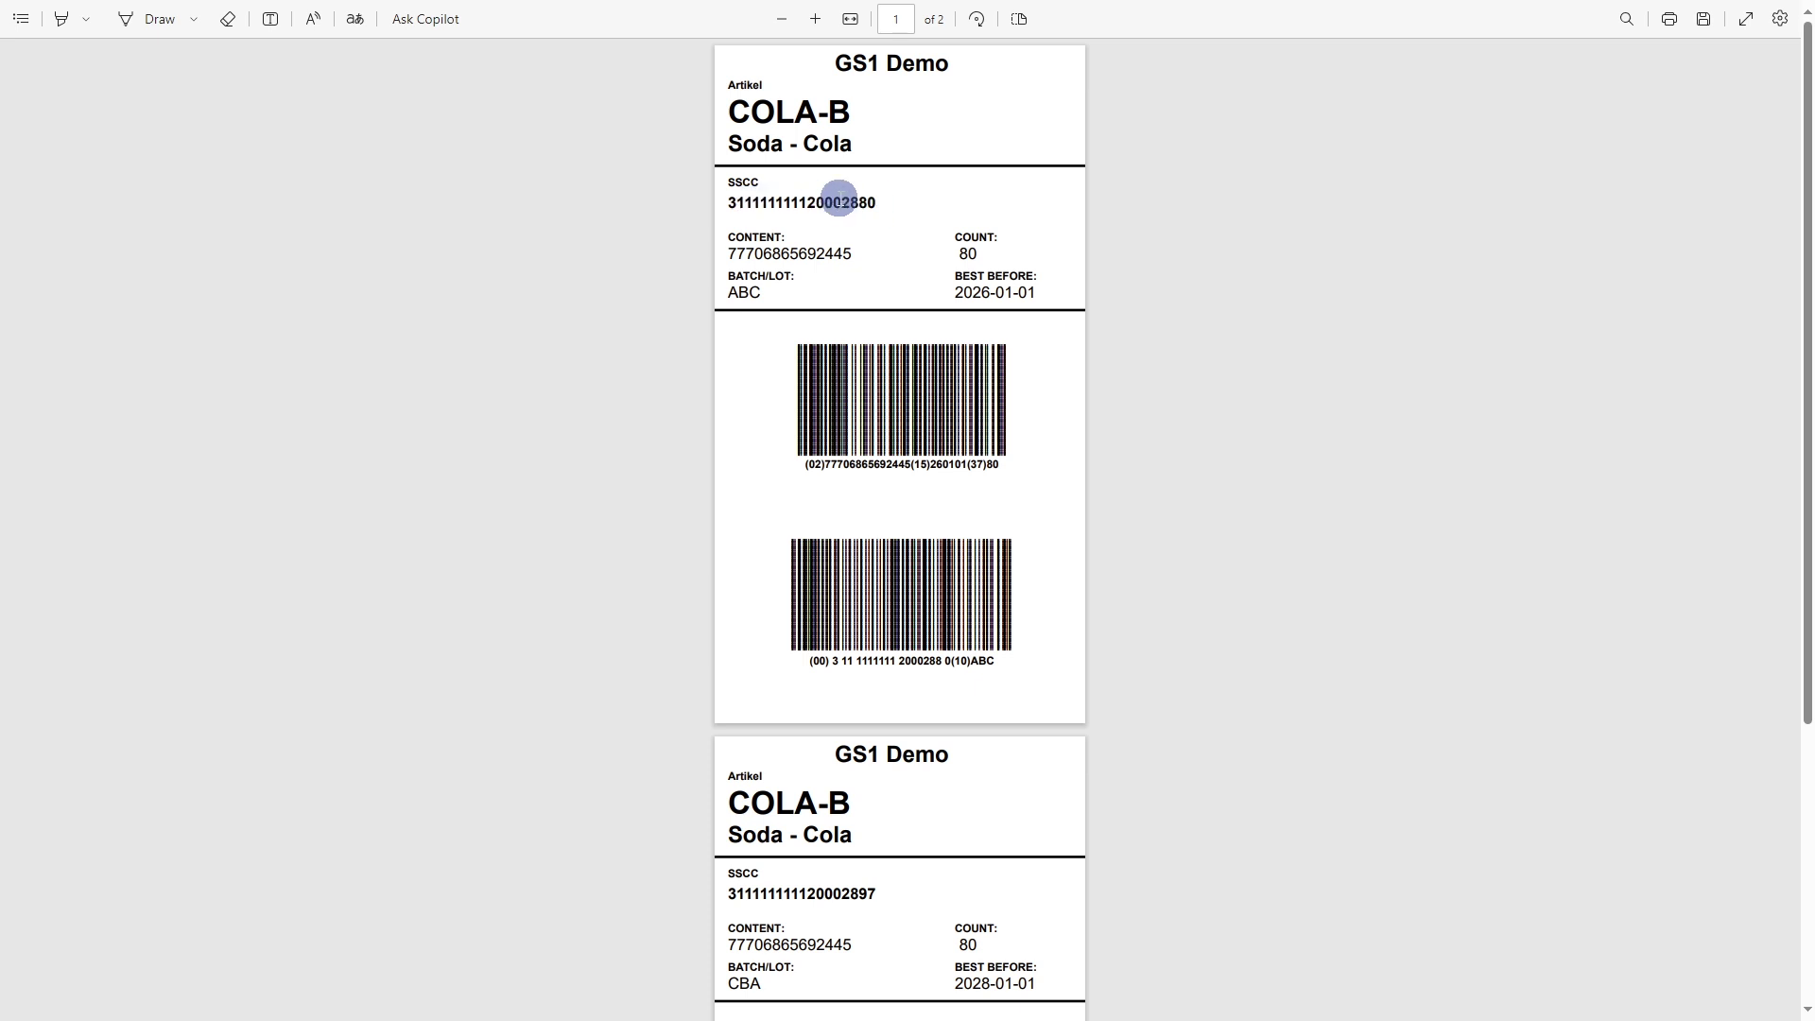
{"action": "scroll", "coordinate": [847, 195], "scroll_direction": "down", "scroll_amount": 4}
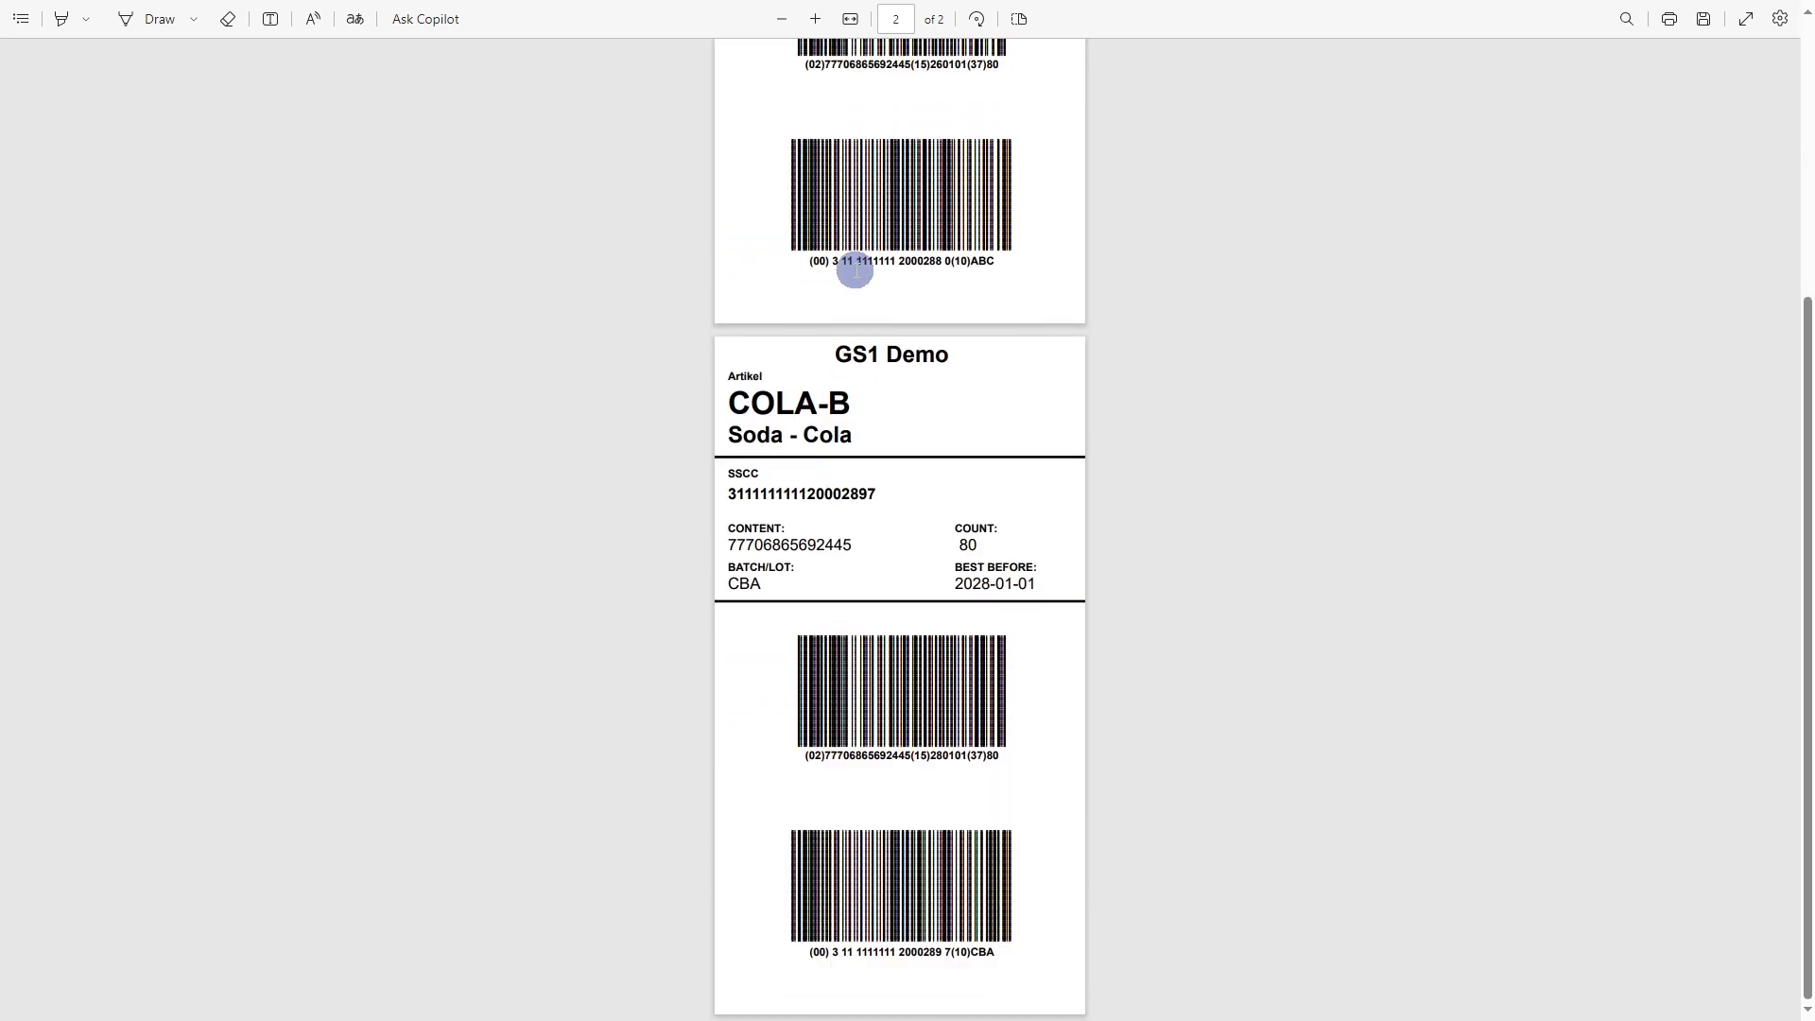
{"action": "key", "text": "ctrl+w"}
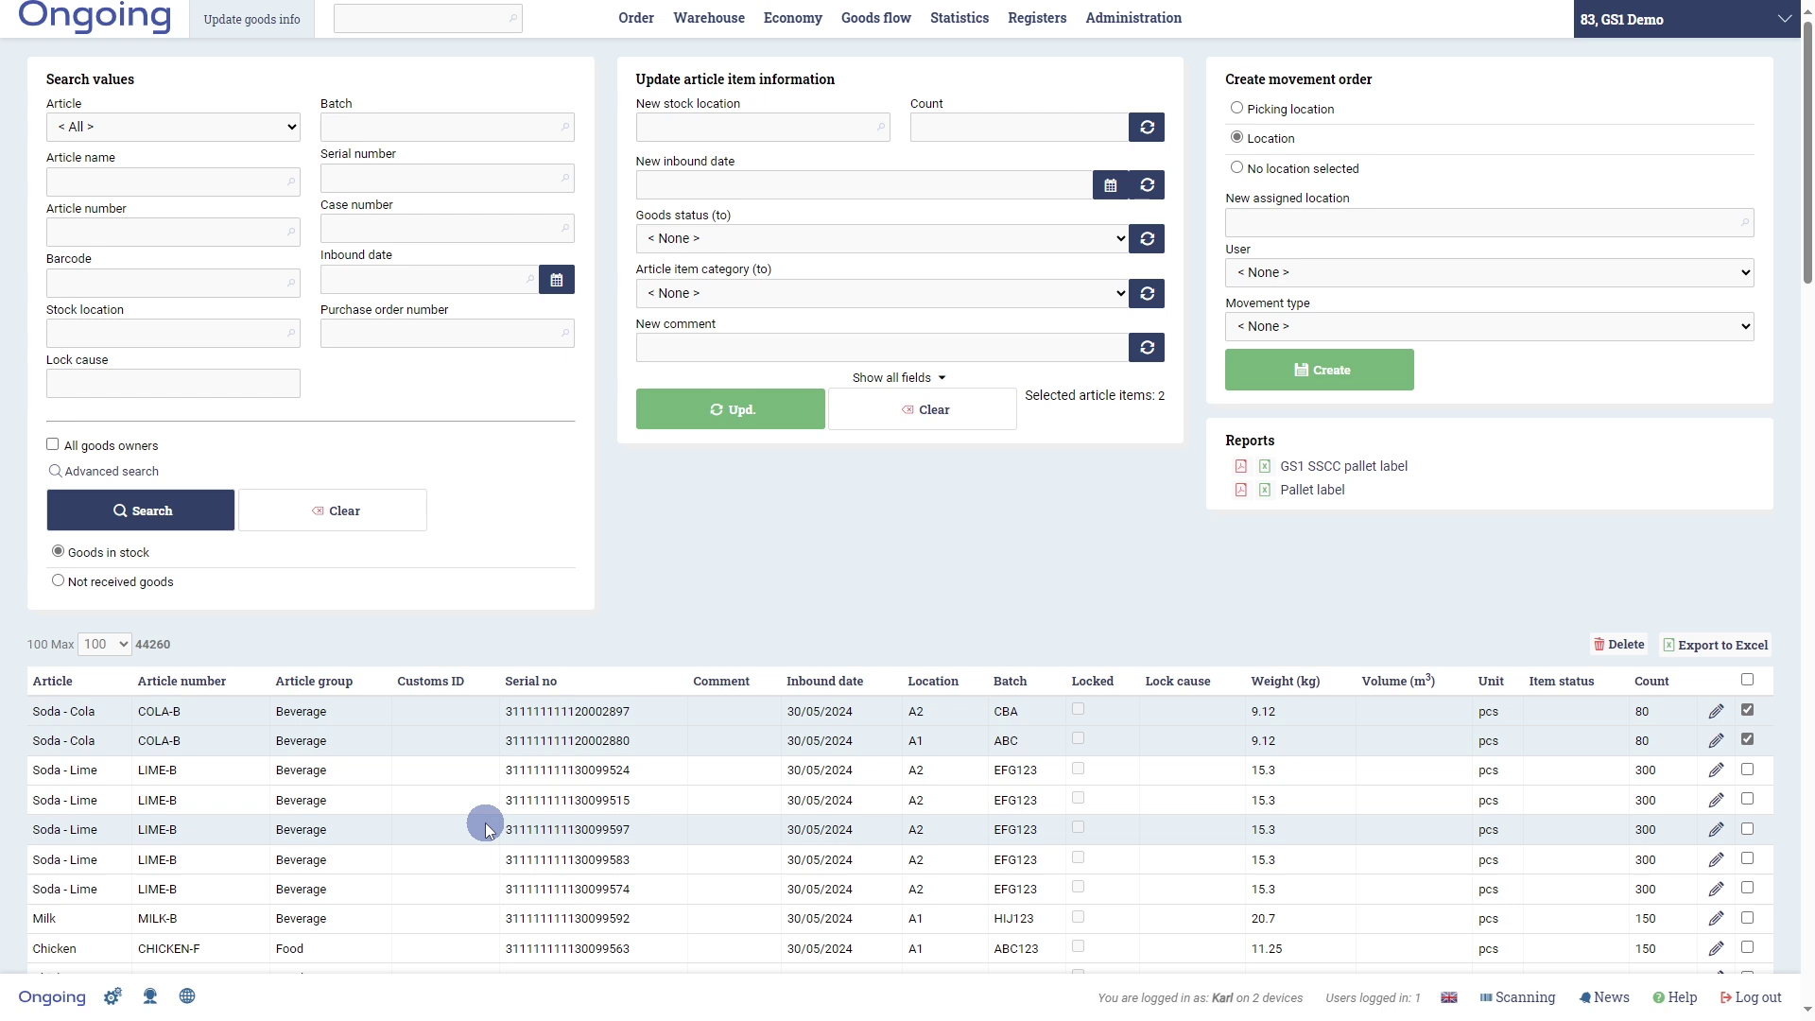
Highlight the batch ABC pallet's serial number, then expand purchase order 269 in the Purchase order list
{"action": "left_click_drag", "start_coordinate": [512, 740], "coordinate": [624, 740]}
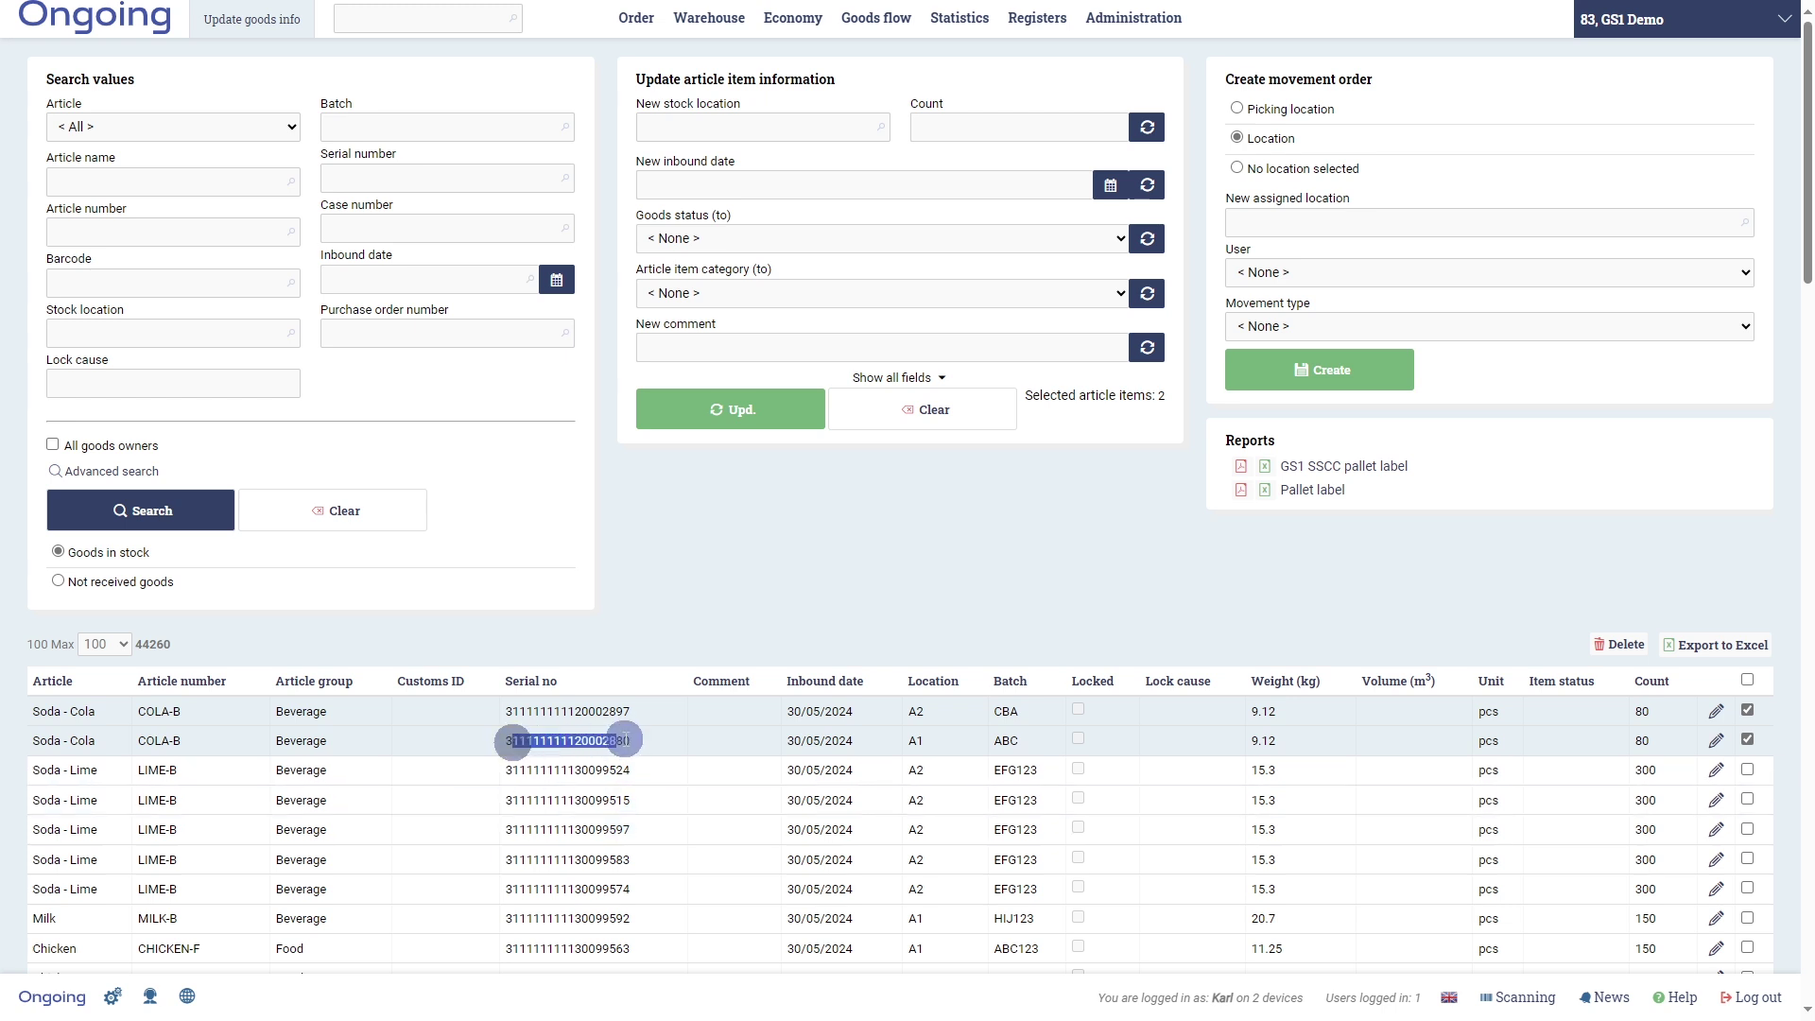
{"action": "left_click", "coordinate": [610, 739]}
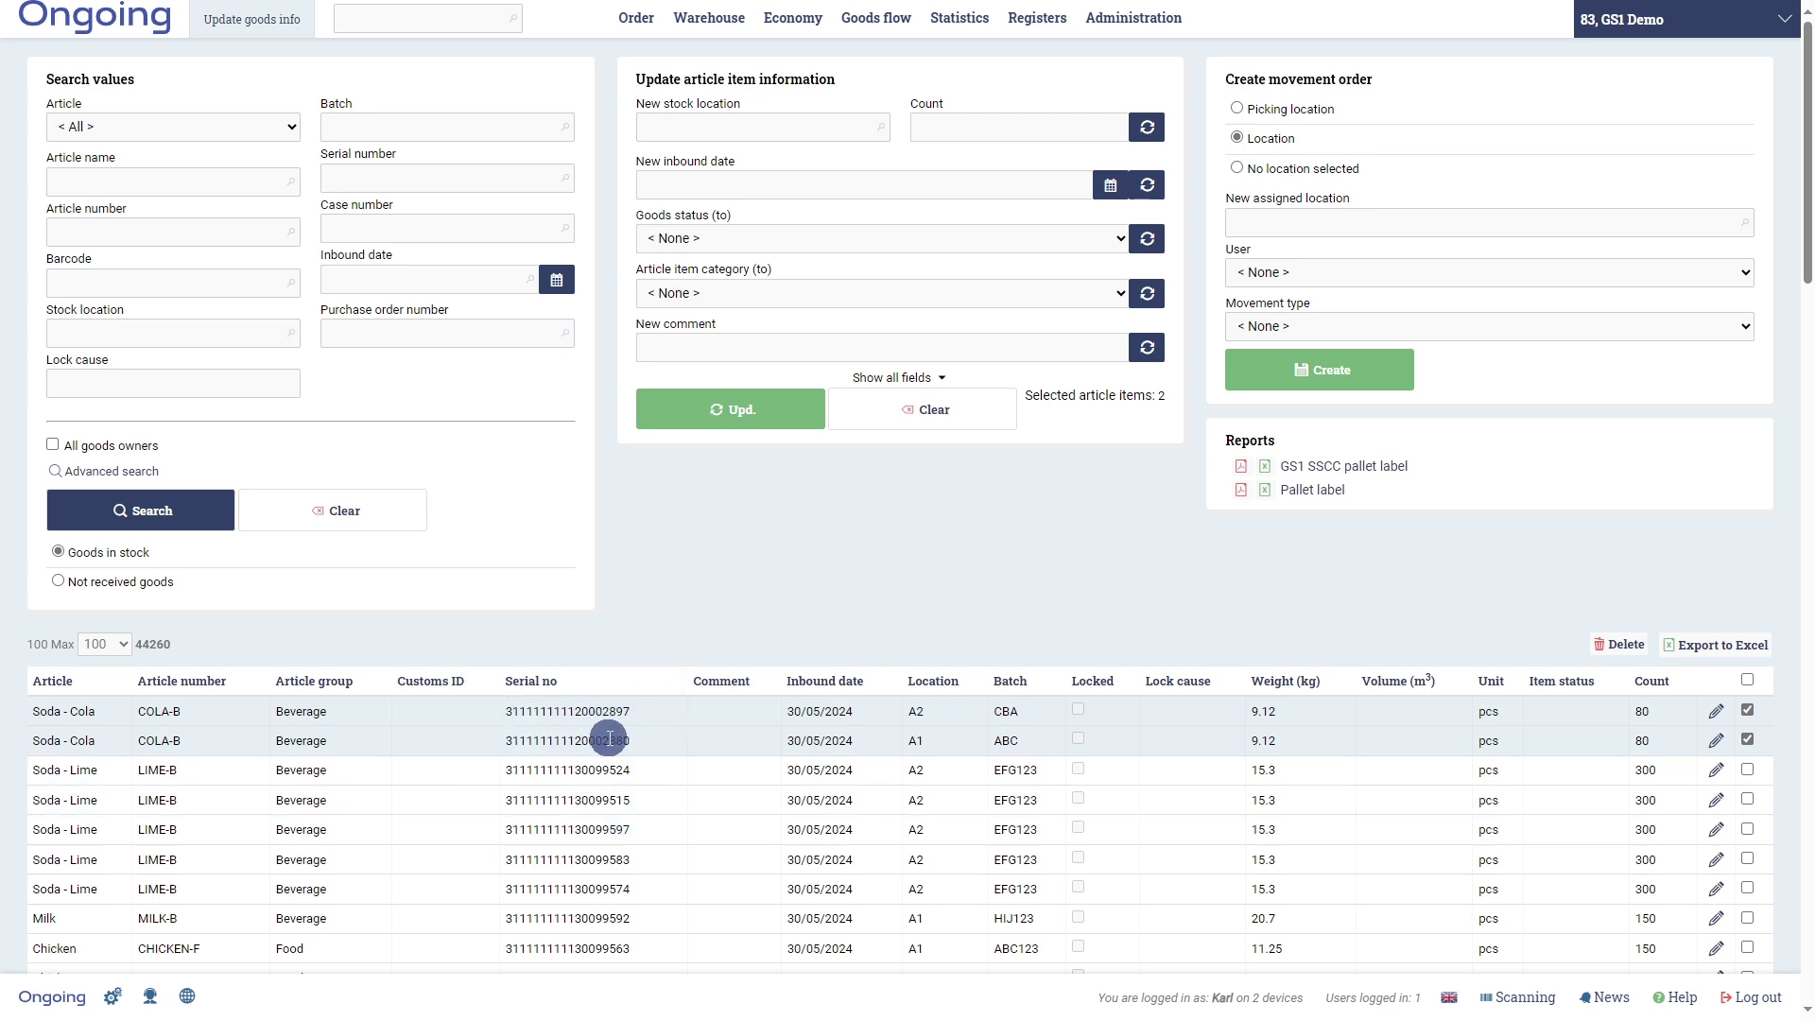
{"action": "left_click", "coordinate": [636, 18]}
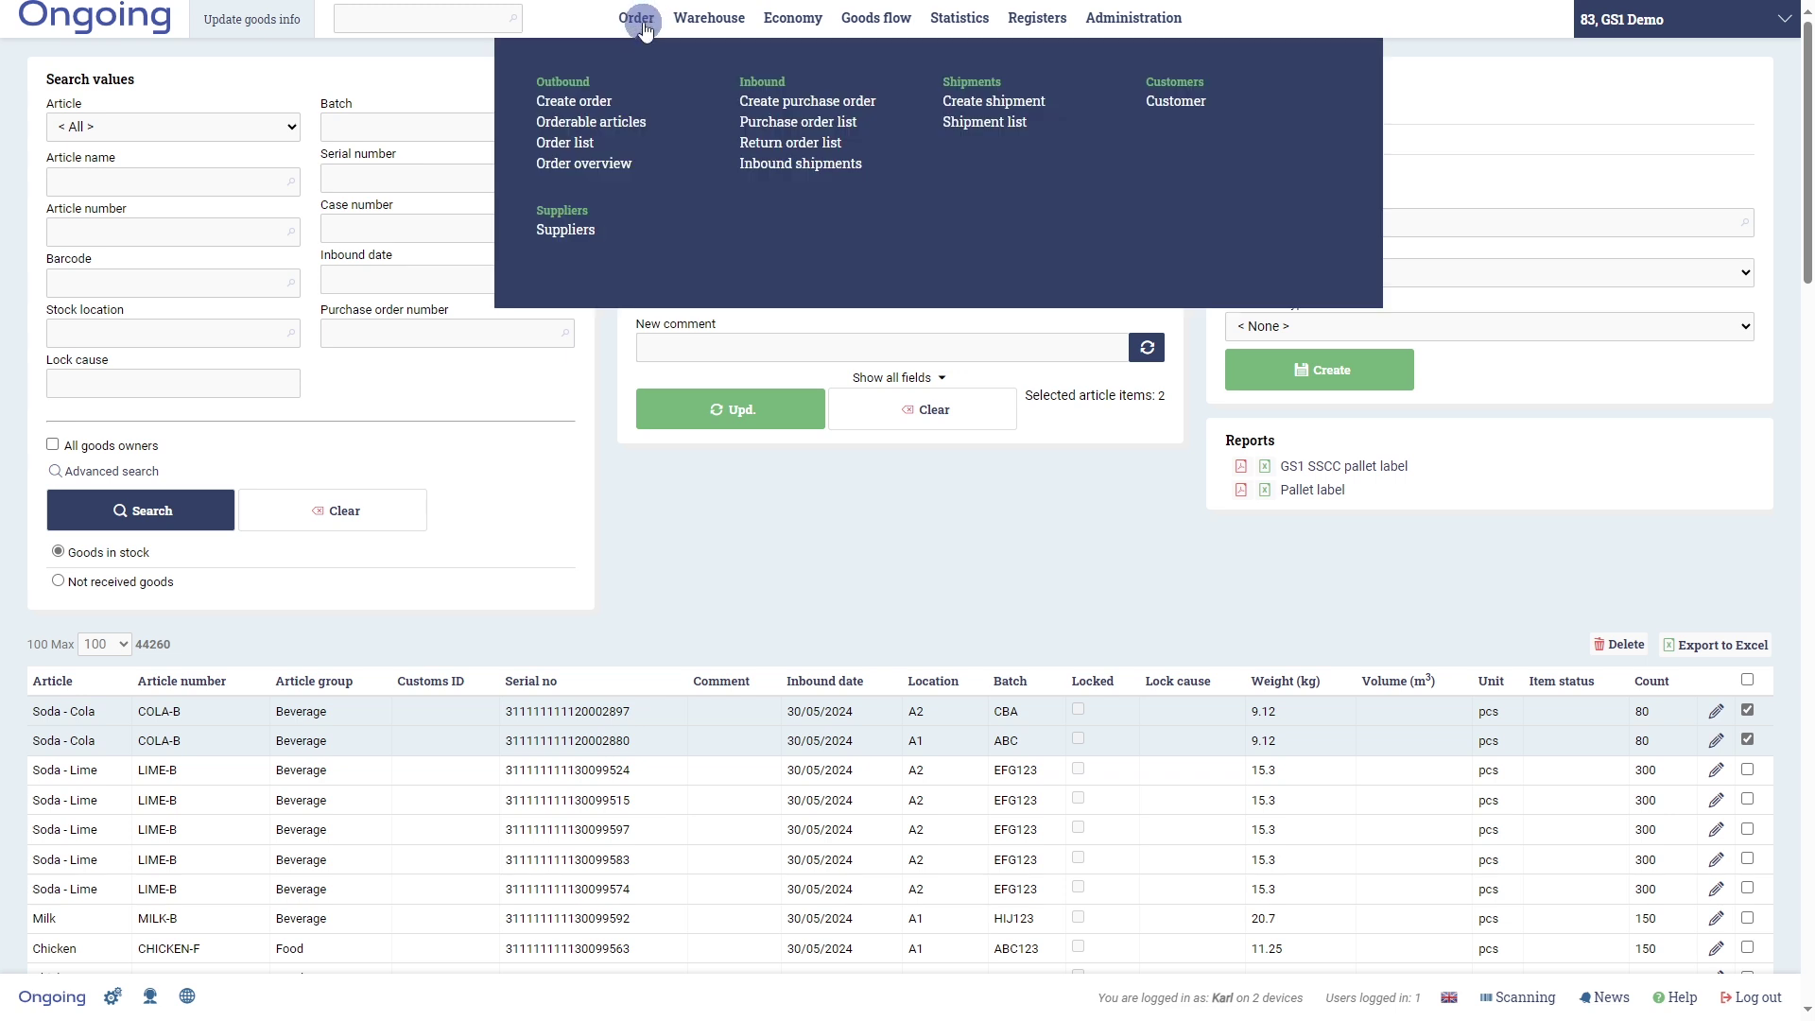
{"action": "left_click", "coordinate": [764, 122]}
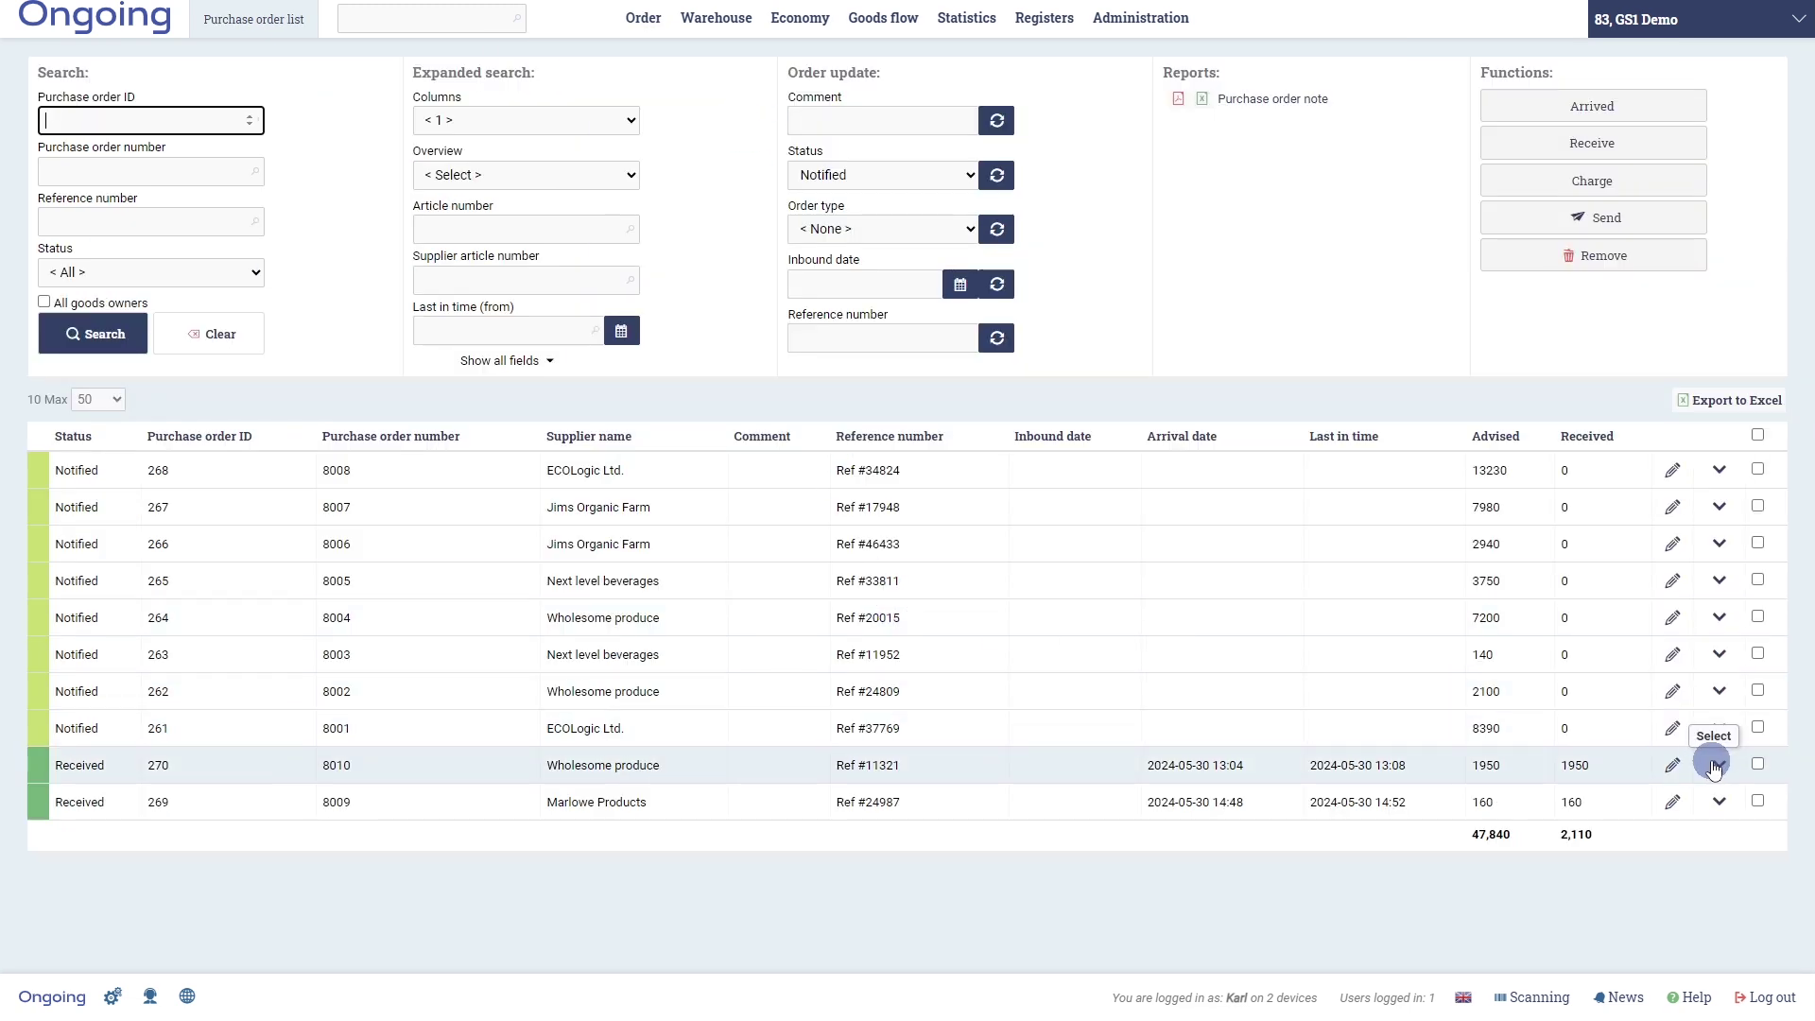
{"action": "left_click", "coordinate": [1718, 800]}
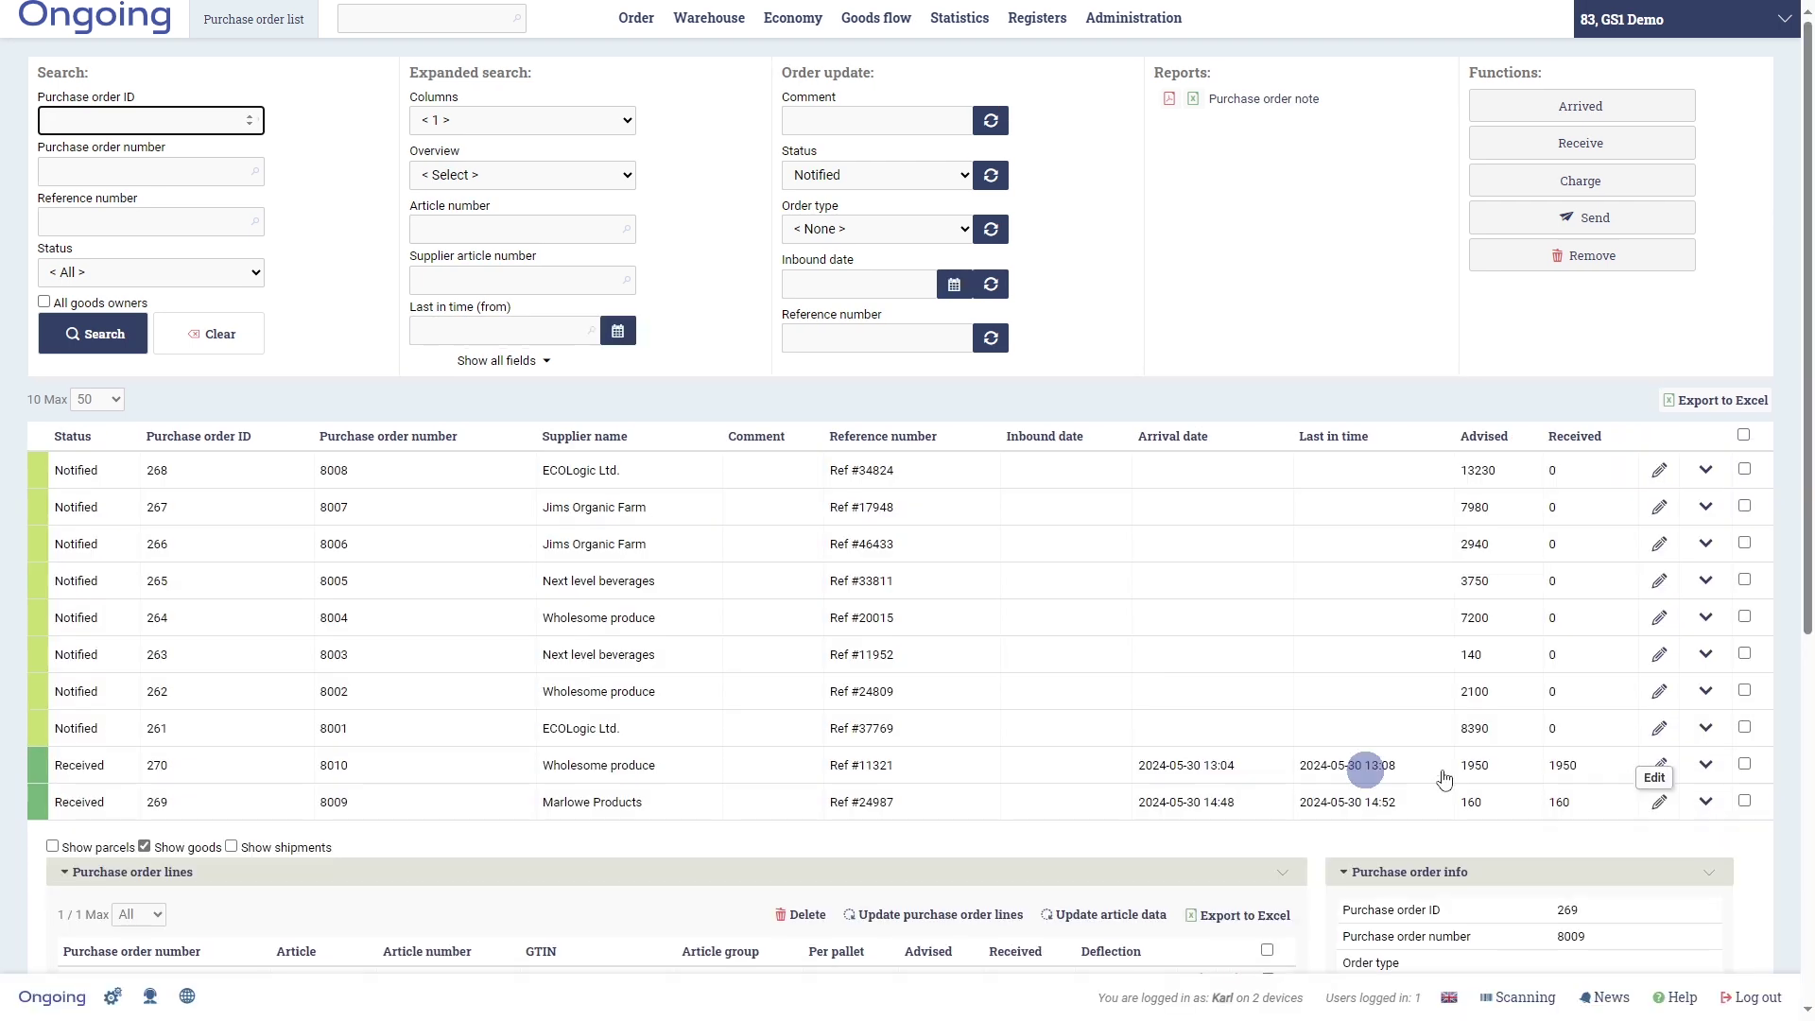
Scroll to order 269's goods and highlight the SSCC serial numbers of the ABC and CBA pallets
{"action": "scroll", "coordinate": [983, 694], "scroll_direction": "down", "scroll_amount": 6}
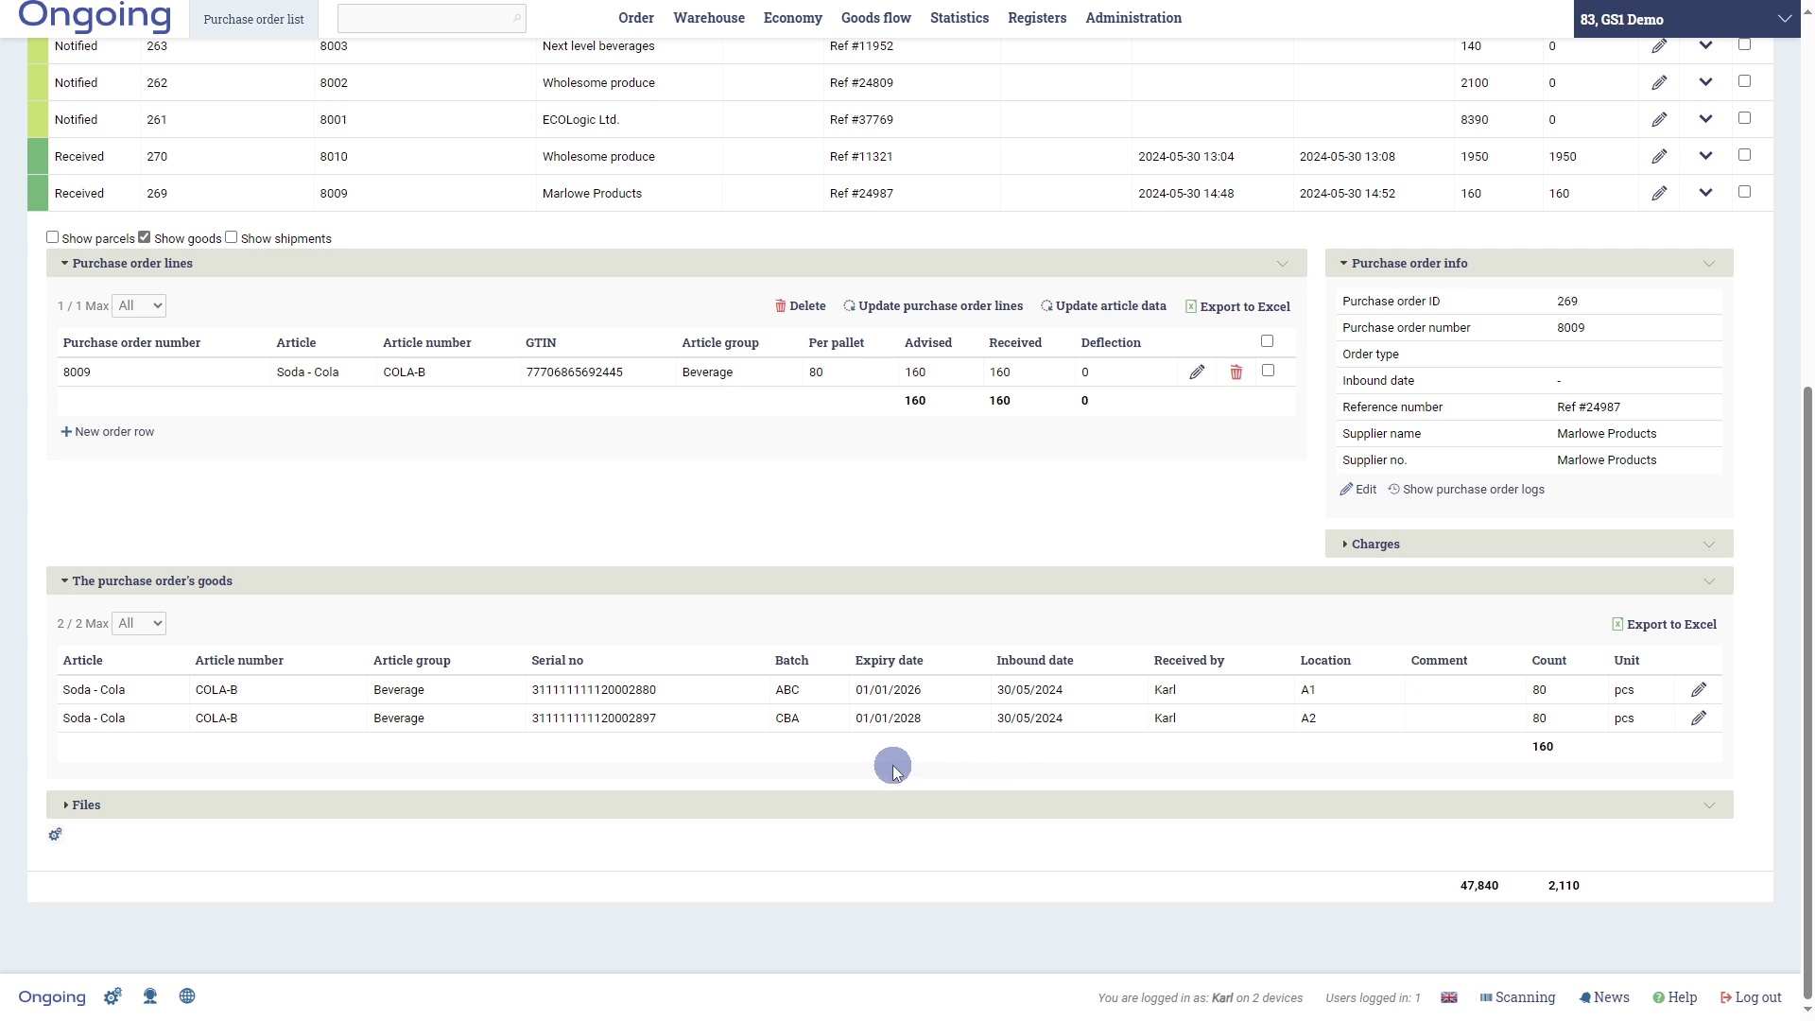
{"action": "double_click", "coordinate": [624, 689]}
{"action": "double_click", "coordinate": [624, 718]}
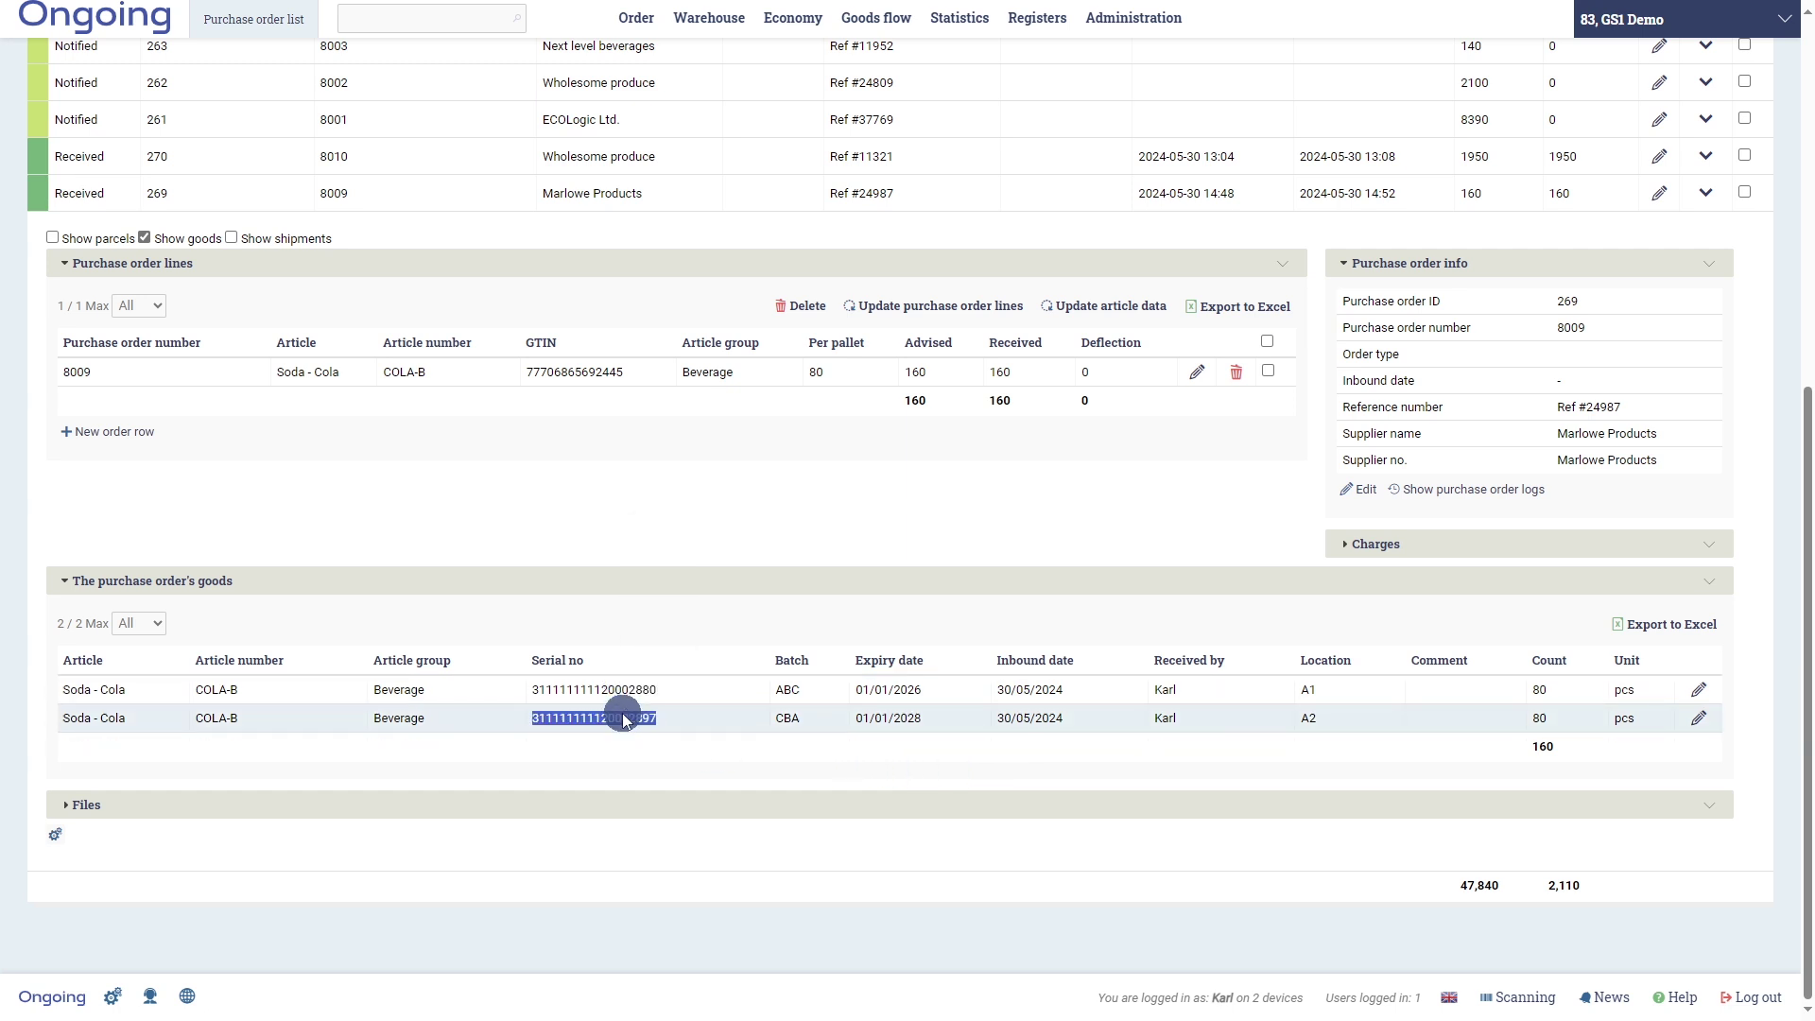
{"action": "double_click", "coordinate": [605, 689]}
{"action": "left_click", "coordinate": [52, 465]}
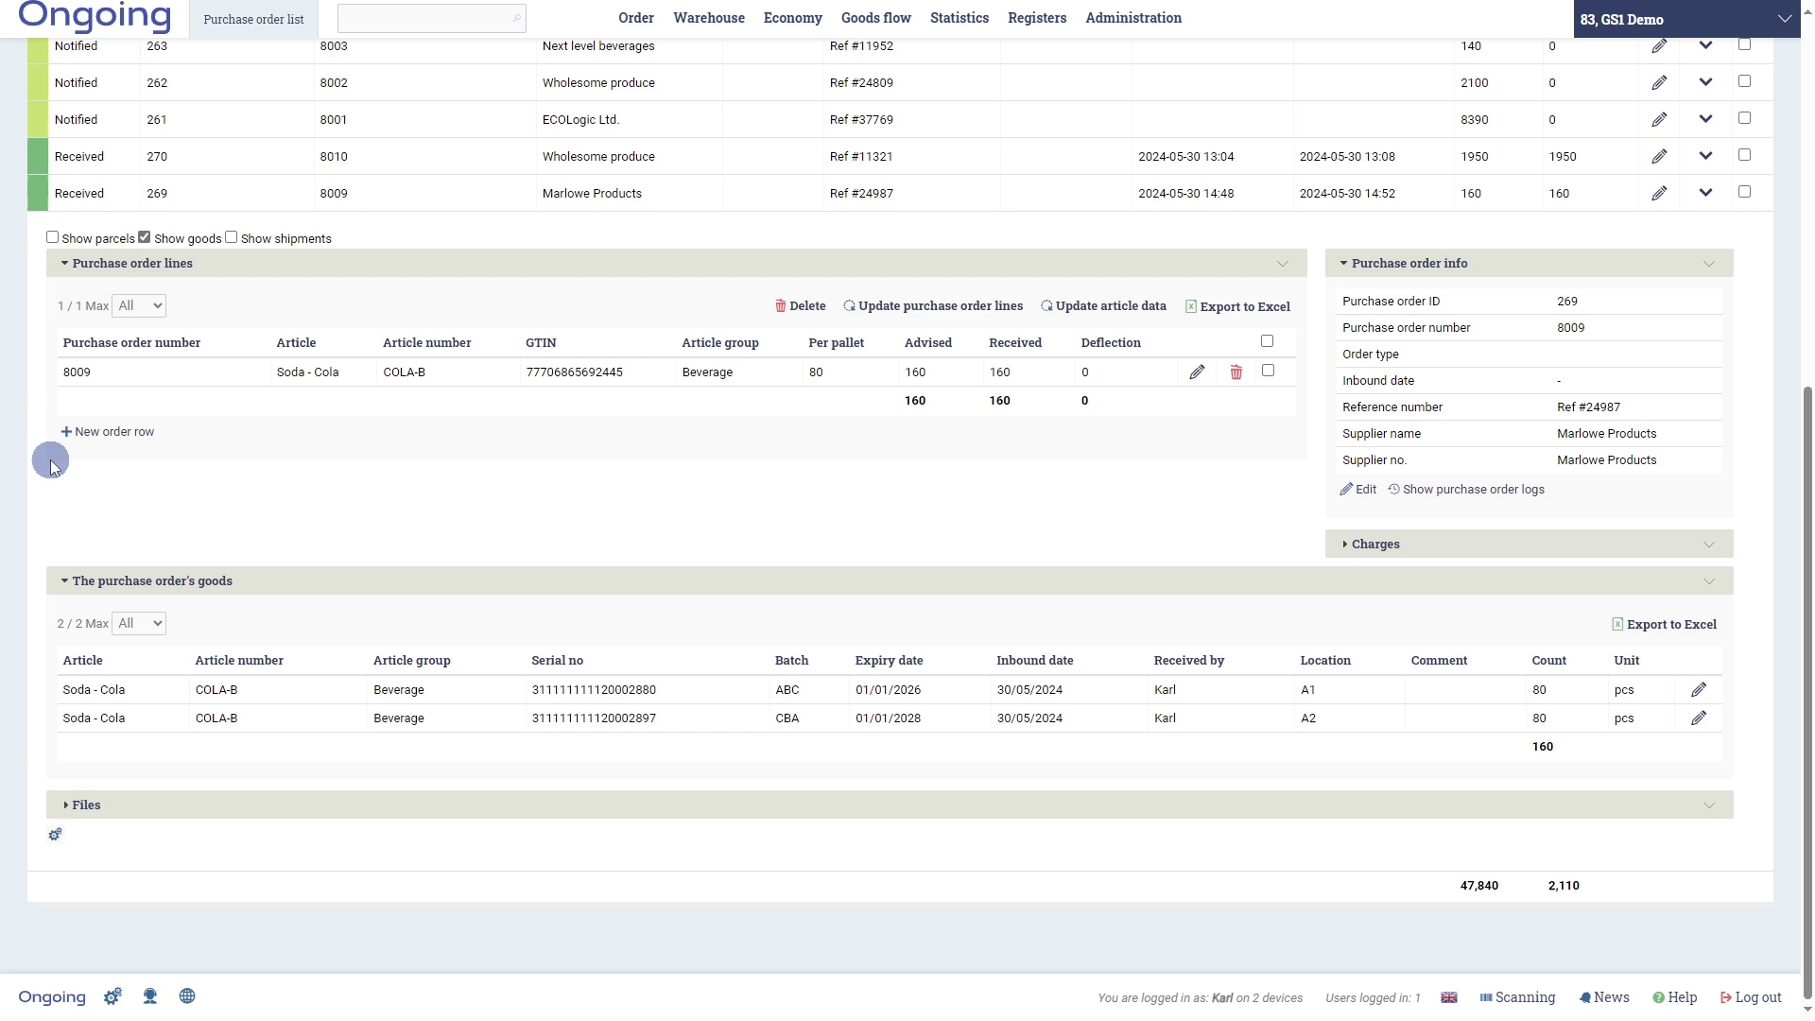